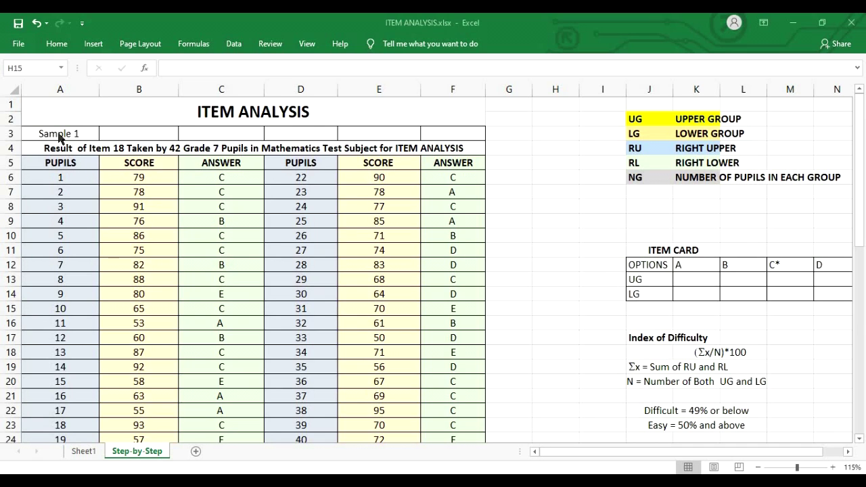
# Examine the pupil numbers, scores and answers in the Item 18 result table.
pyautogui.moveTo(43, 133); pyautogui.dragTo(306, 328)
pyautogui.scroll(-1, 307, 328)
pyautogui.scroll(1, 306, 328)
pyautogui.click(119, 222)
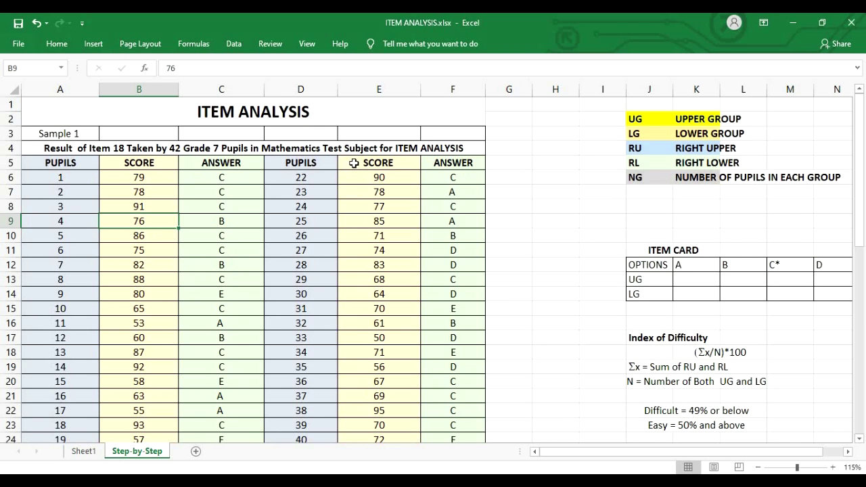
pyautogui.scroll(-1, 378, 160)
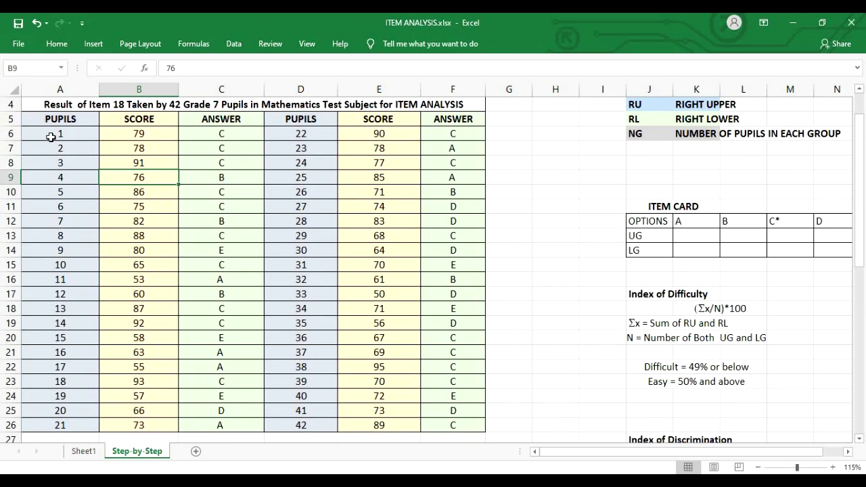
pyautogui.moveTo(53, 130); pyautogui.dragTo(91, 430)
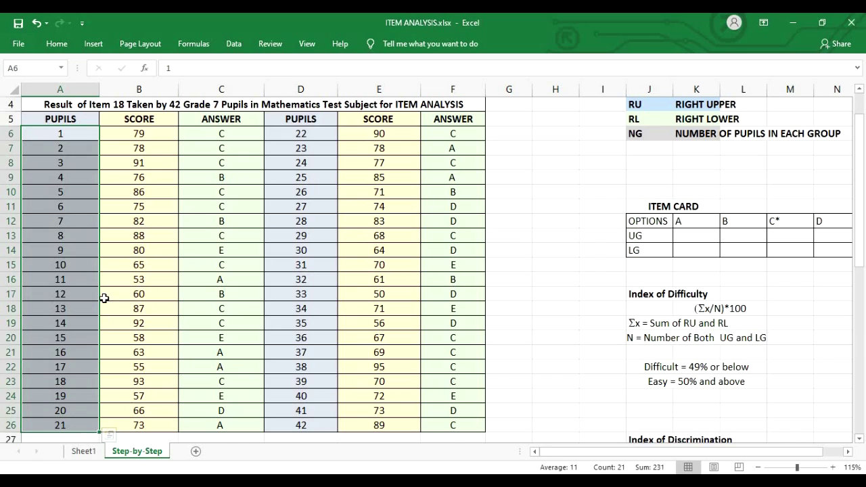
pyautogui.click(105, 296)
pyautogui.moveTo(126, 133); pyautogui.dragTo(183, 433)
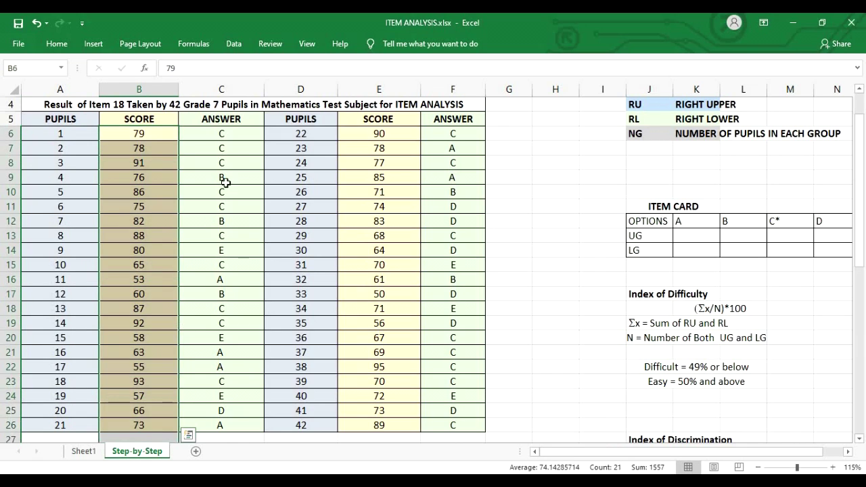
pyautogui.click(221, 279)
pyautogui.moveTo(220, 132); pyautogui.dragTo(221, 429)
pyautogui.scroll(1, 358, 291)
pyautogui.click(359, 291)
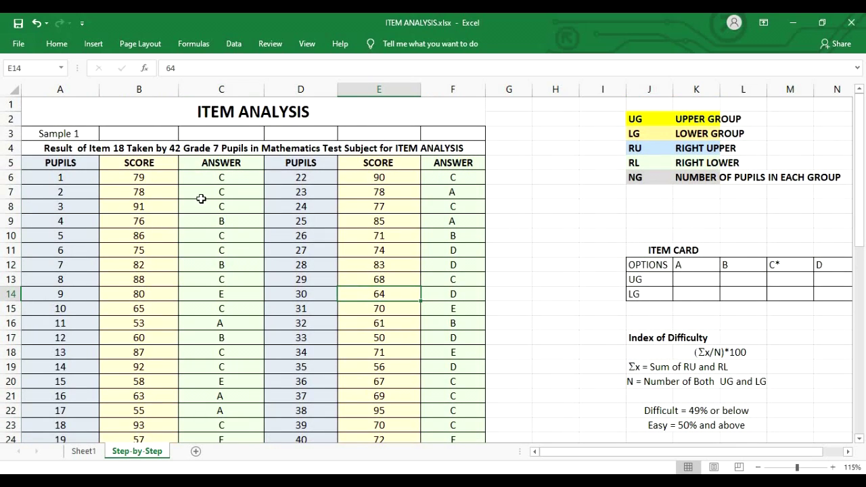
pyautogui.scroll(-1, 201, 198)
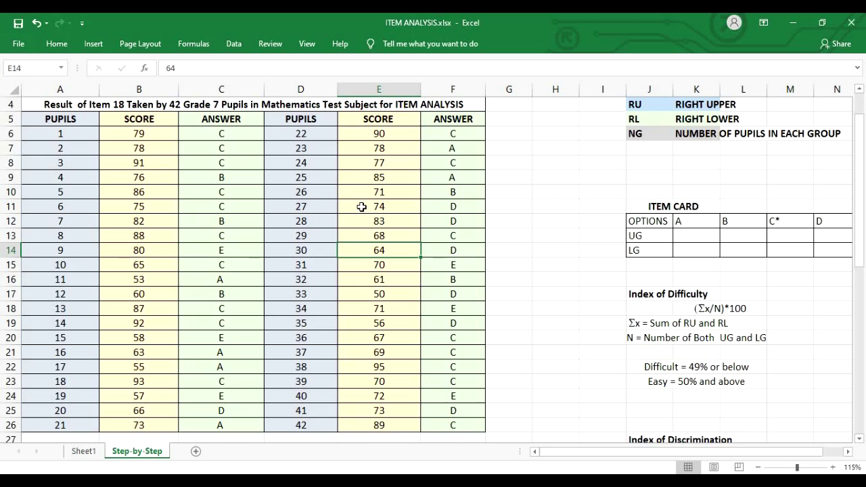
pyautogui.scroll(1, 353, 210)
# Move the pupil, score and answer data for pupils 22 to 42 beneath pupil 21, starting at cell A27.
pyautogui.scroll(-1, 353, 210)
pyautogui.moveTo(300, 118); pyautogui.dragTo(353, 168)
pyautogui.click(300, 140)
pyautogui.moveTo(300, 134); pyautogui.dragTo(450, 427)
pyautogui.hotkey('ctrl', 'c')
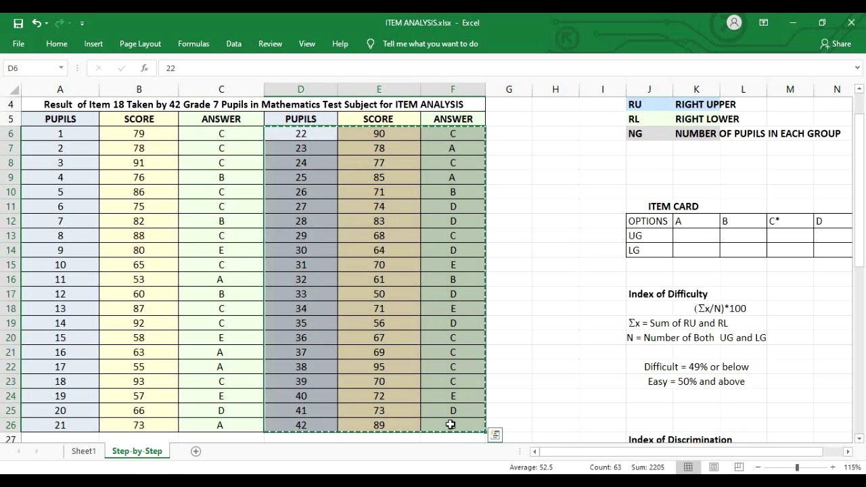
pyautogui.scroll(-4, 142, 171)
pyautogui.click(59, 264)
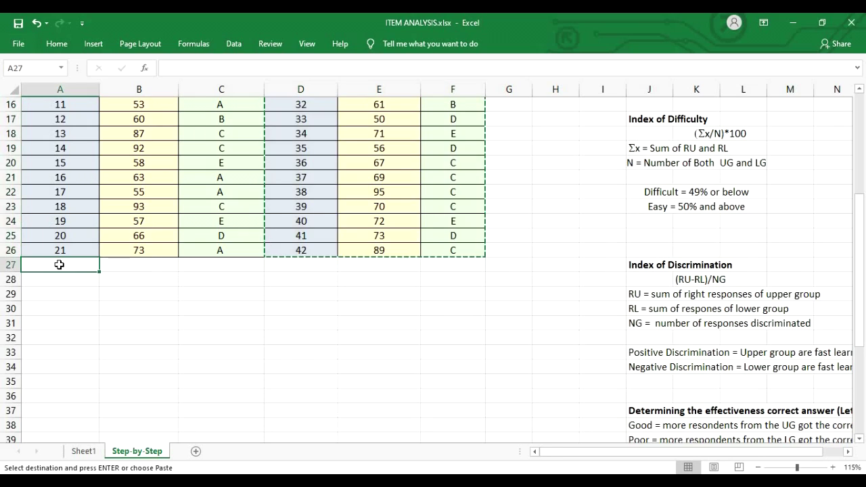
pyautogui.hotkey('ctrl', 'v')
pyautogui.click(299, 324)
# Remove the fill colour and text from the leftover PUPILS, SCORE and ANSWER headers in D5:F5.
pyautogui.scroll(4, 102, 139)
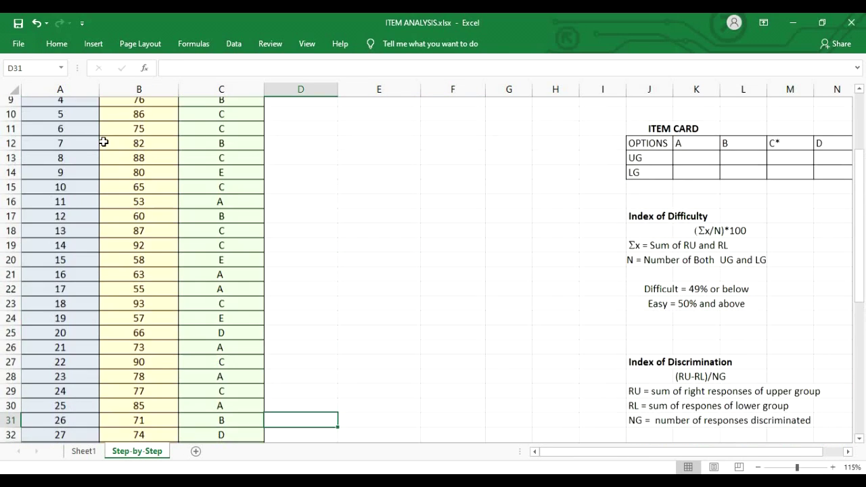
pyautogui.moveTo(299, 122); pyautogui.dragTo(453, 122)
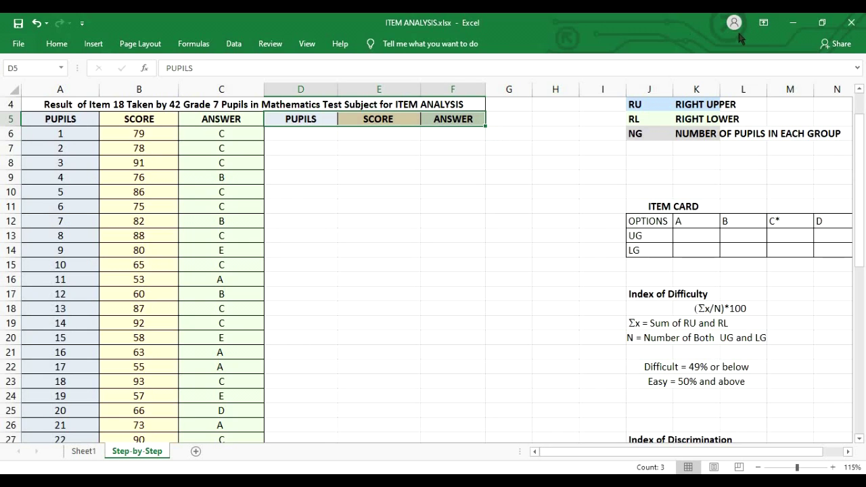
pyautogui.click(75, 44)
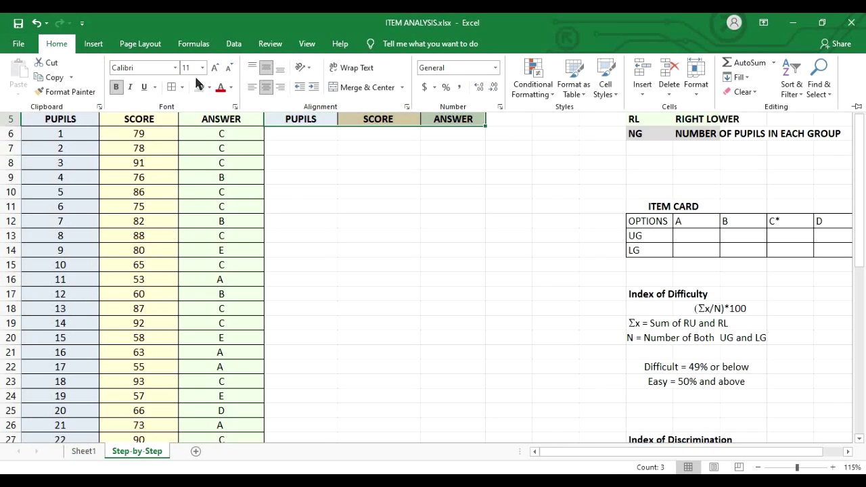
pyautogui.click(209, 87)
pyautogui.click(226, 199)
pyautogui.moveTo(291, 118); pyautogui.dragTo(466, 118)
pyautogui.press('Delete')
pyautogui.click(406, 190)
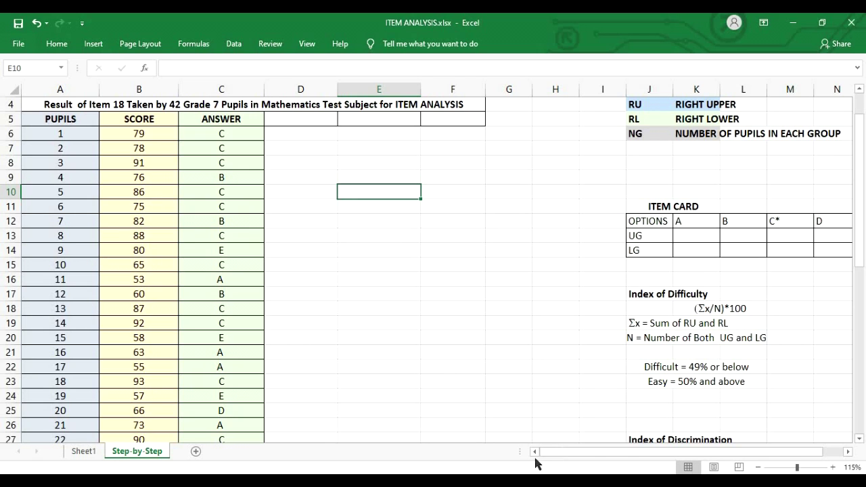
# Sort the SCORE and ANSWER columns, B5:C47, from largest to smallest score.
pyautogui.scroll(-7, 90, 143)
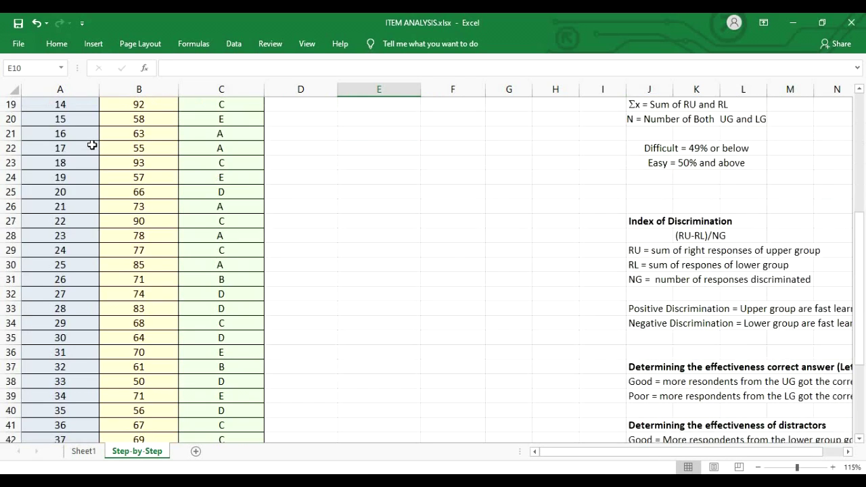
pyautogui.scroll(7, 169, 201)
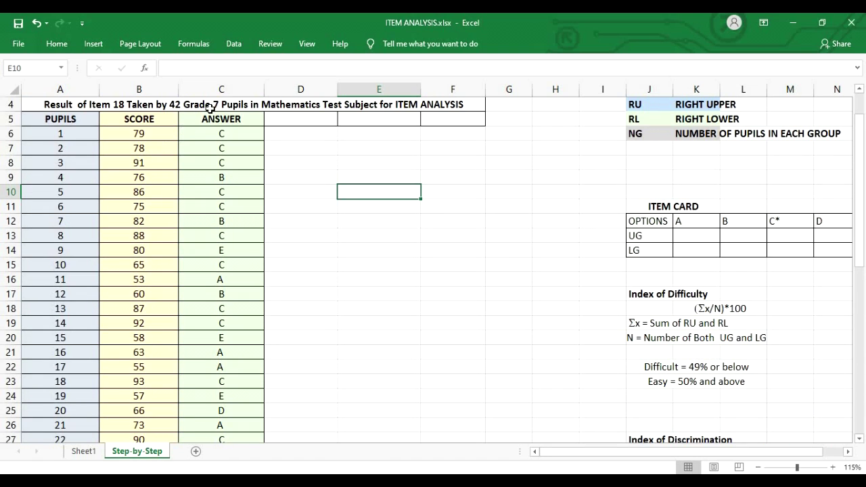
pyautogui.click(61, 44)
pyautogui.click(146, 118)
pyautogui.moveTo(139, 118); pyautogui.dragTo(195, 410)
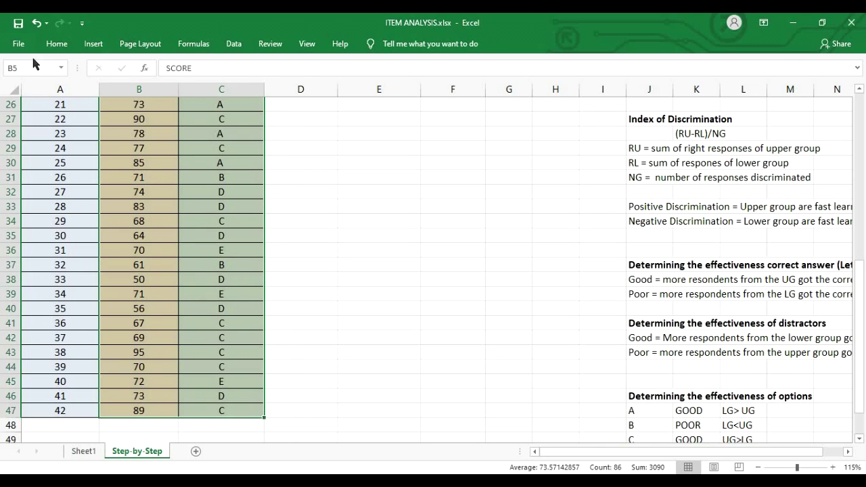
pyautogui.click(57, 43)
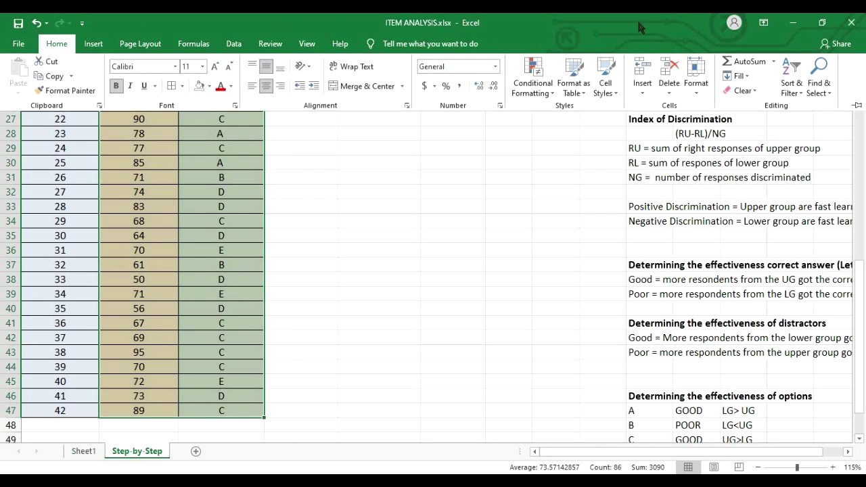
pyautogui.click(801, 94)
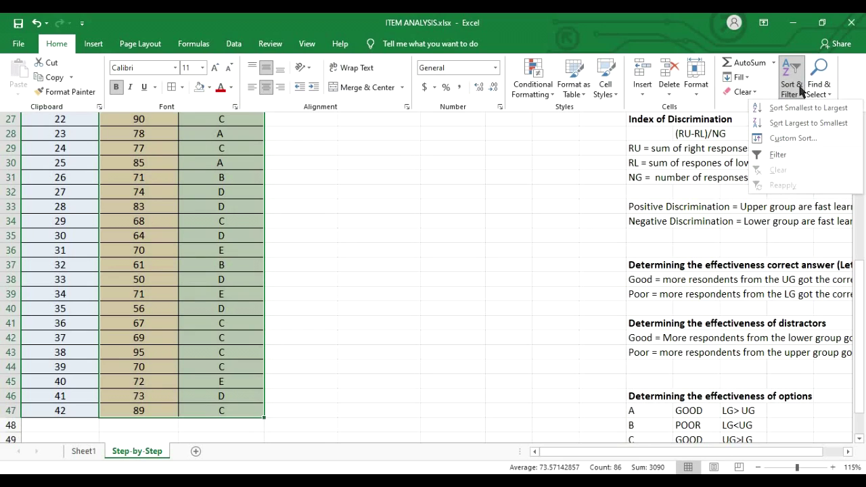
pyautogui.click(805, 123)
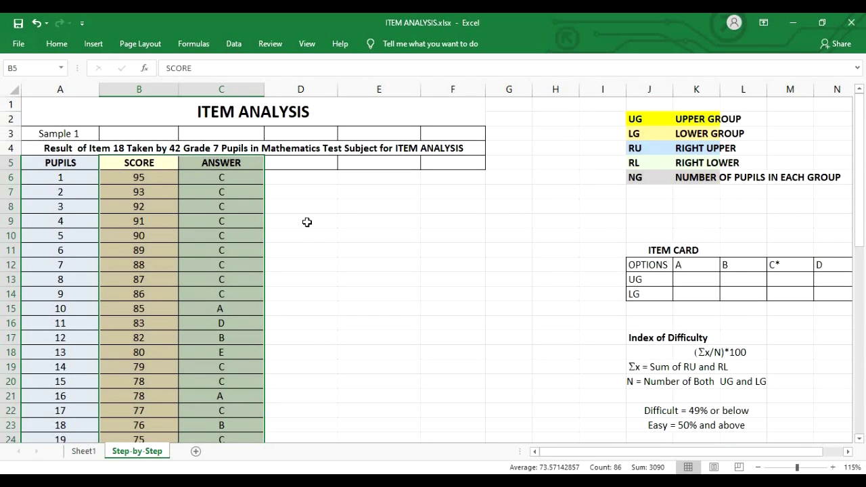
# Undo the score sort and review the list in its original order.
pyautogui.click(181, 180)
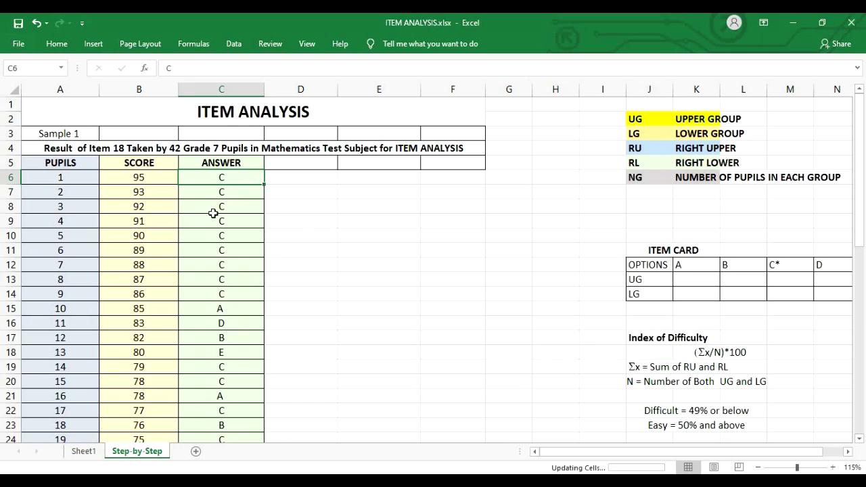
pyautogui.hotkey('ctrl', 'z')
pyautogui.click(228, 193)
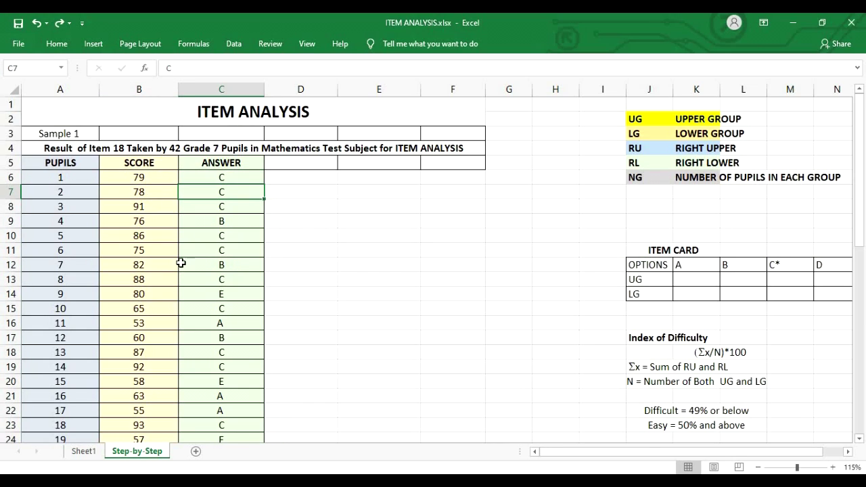
pyautogui.scroll(-6, 180, 284)
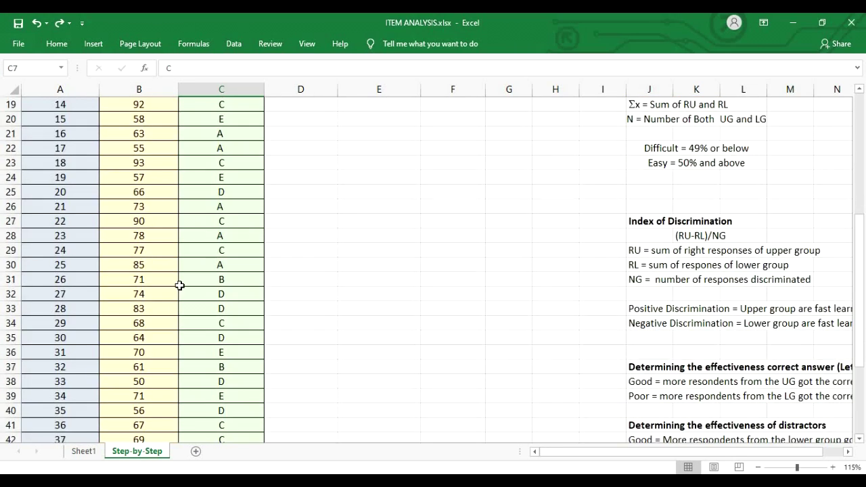
pyautogui.scroll(-2, 179, 285)
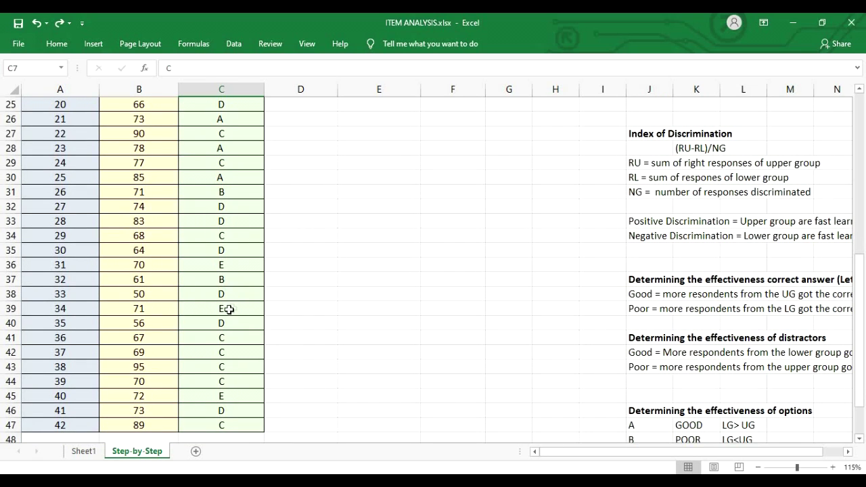
pyautogui.scroll(3, 153, 304)
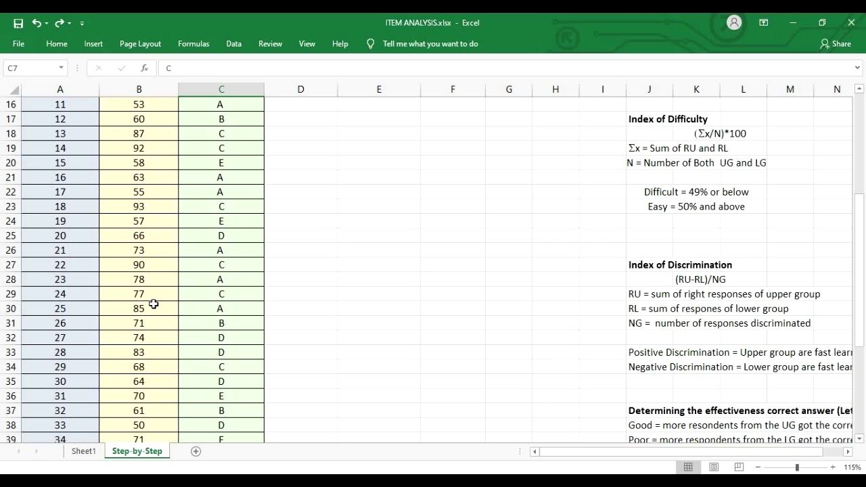
pyautogui.scroll(1, 154, 303)
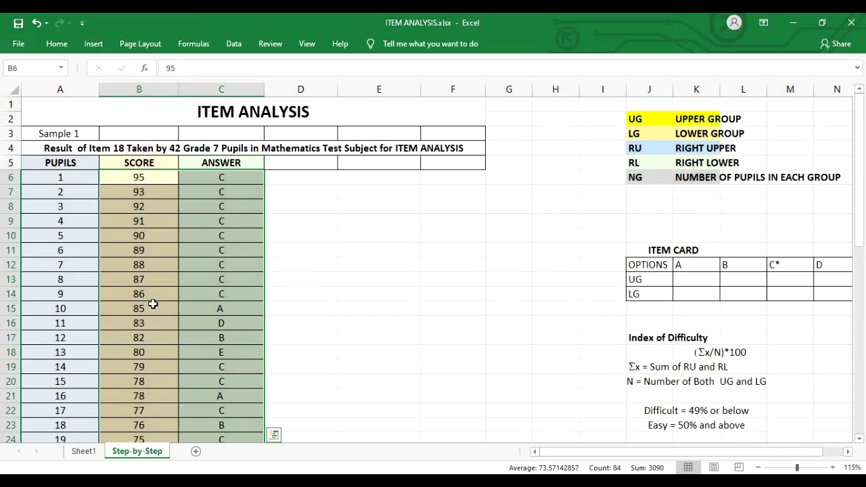
# Review the sorted scores, undo the descending sort to compare the original order, and redo it.
pyautogui.scroll(-3, 145, 305)
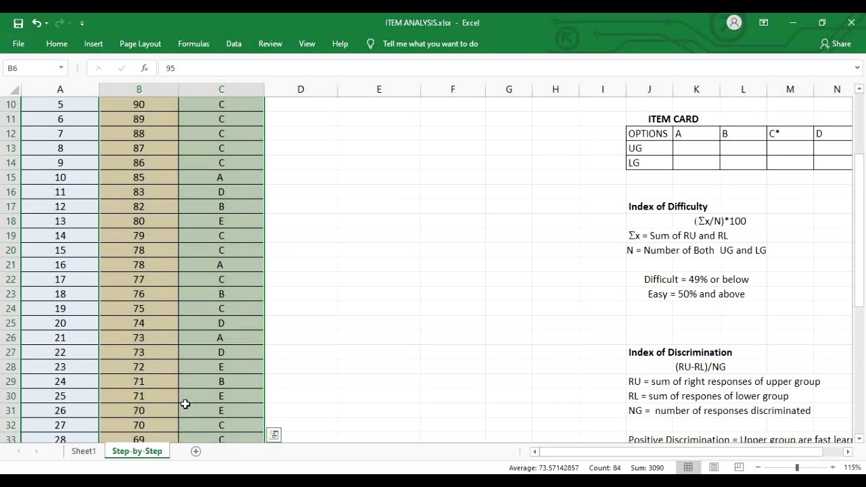
pyautogui.click(210, 385)
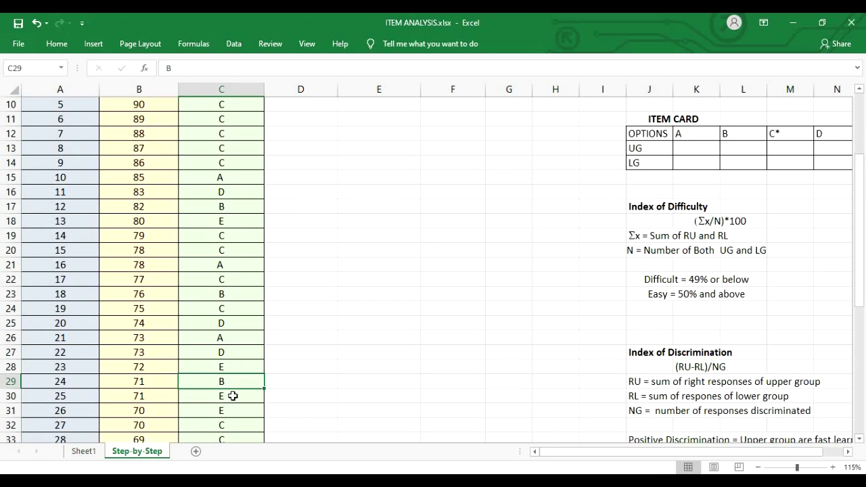
pyautogui.scroll(-1, 228, 379)
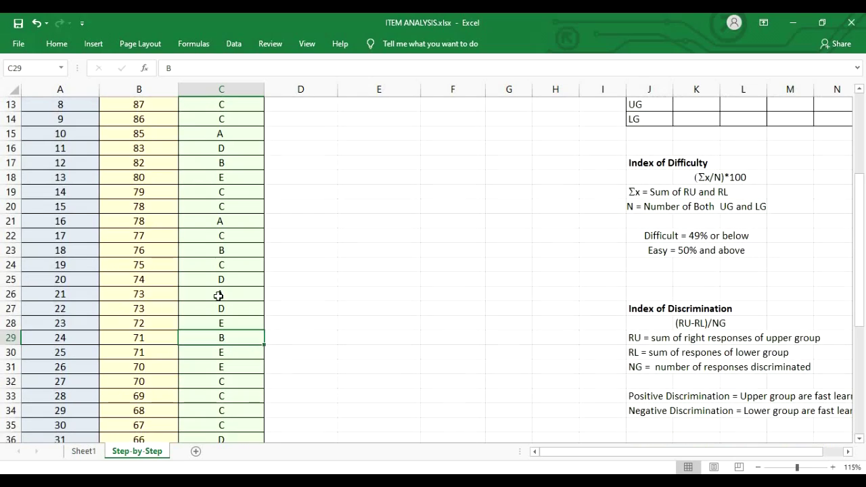
pyautogui.hotkey('ctrl', 'z')
pyautogui.scroll(-8, 218, 277)
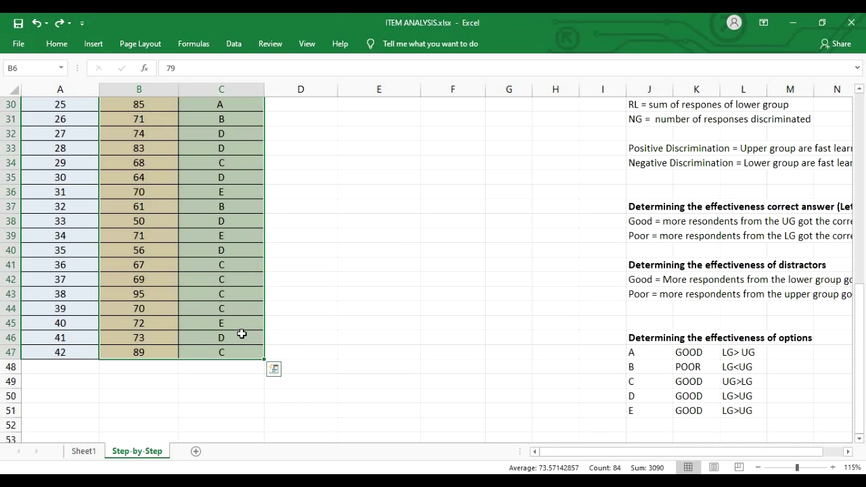
pyautogui.hotkey('ctrl', 'y')
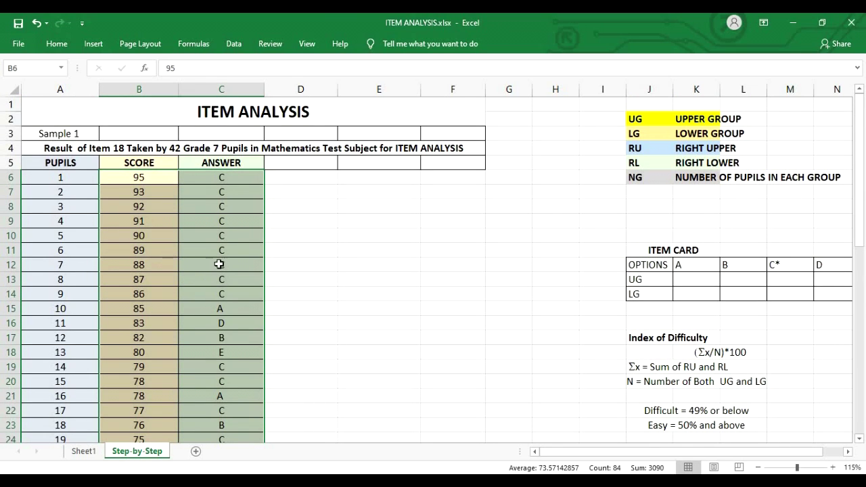
# Change the header in A5 to "NO. OF PUPILS".
pyautogui.click(288, 291)
pyautogui.scroll(-2, 189, 241)
pyautogui.scroll(2, 189, 242)
pyautogui.scroll(-1, 188, 241)
pyautogui.scroll(-2, 188, 241)
pyautogui.scroll(3, 188, 240)
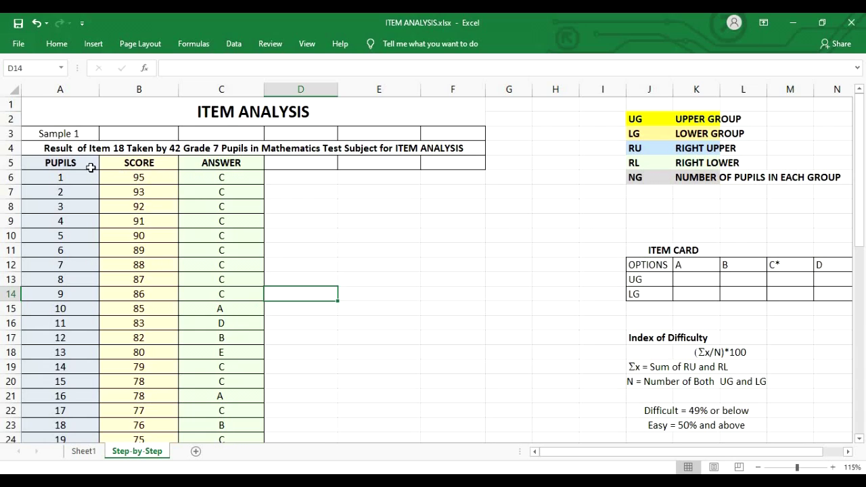
pyautogui.click(70, 163)
pyautogui.write('N')
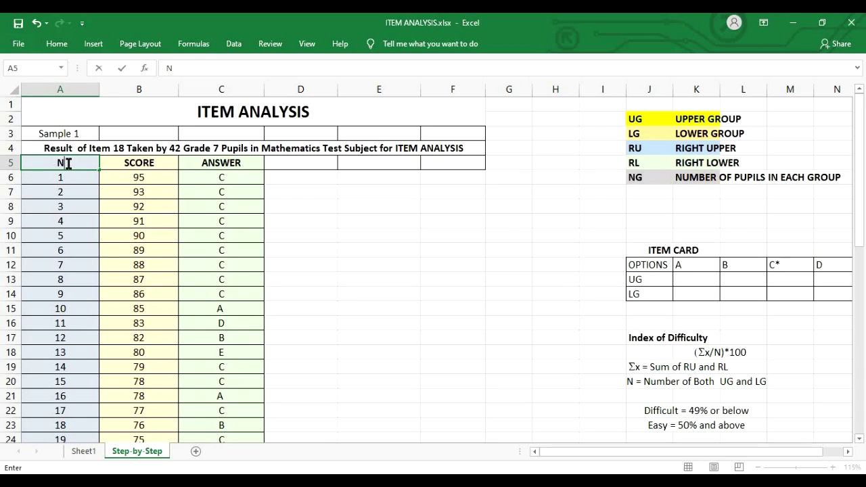
pyautogui.write('O. OF PUPILS')
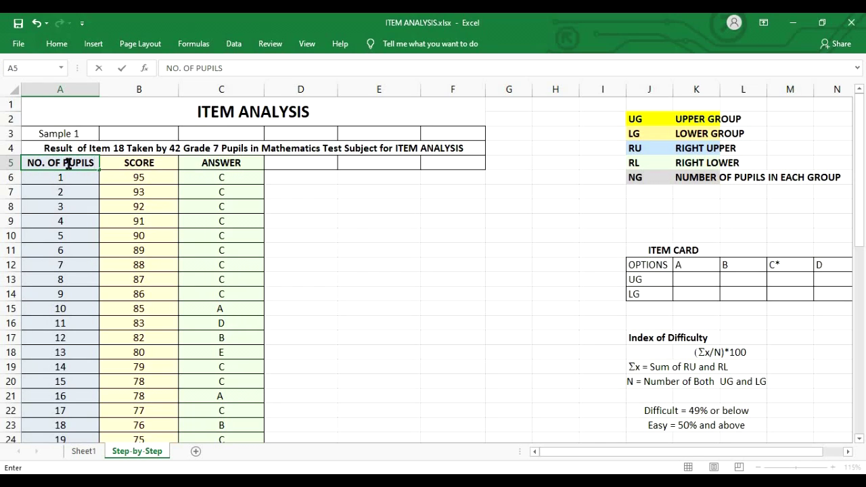
pyautogui.click(255, 264)
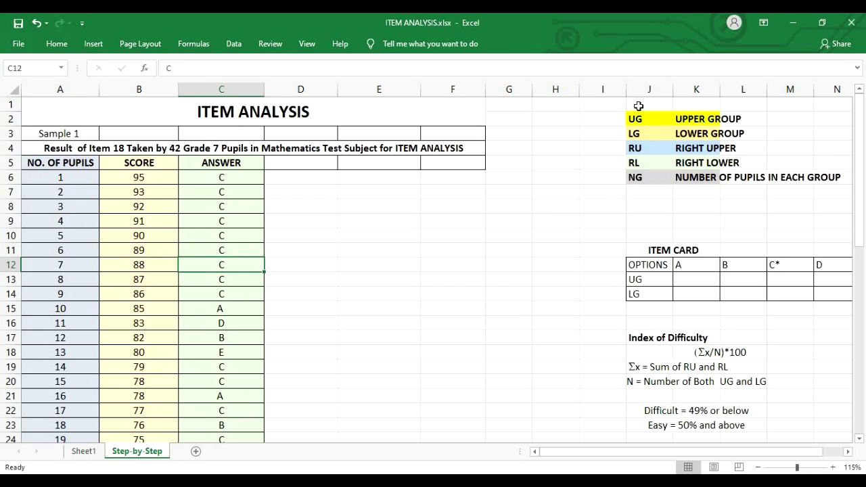
# Examine the legend explaining the abbreviations UG, LG, RU, RL and NG.
pyautogui.moveTo(635, 119); pyautogui.dragTo(824, 208)
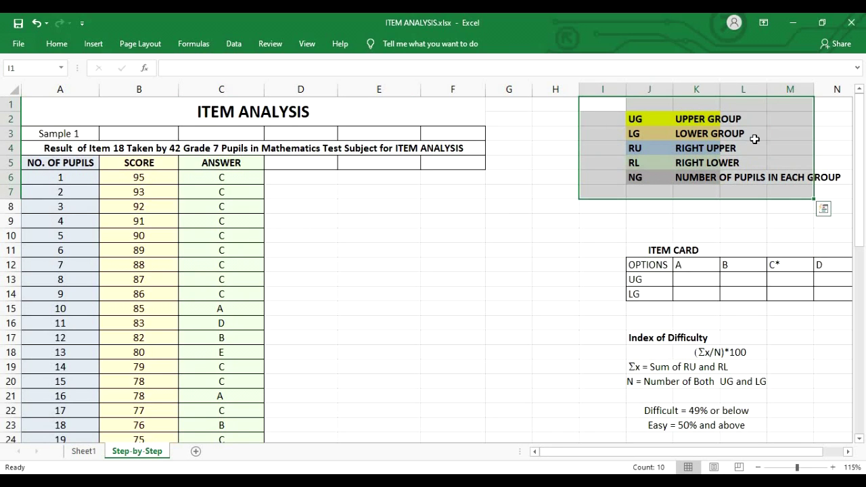
pyautogui.click(754, 138)
pyautogui.keyDown('ctrl'); pyautogui.scroll(2, 712, 242); pyautogui.keyUp('ctrl')
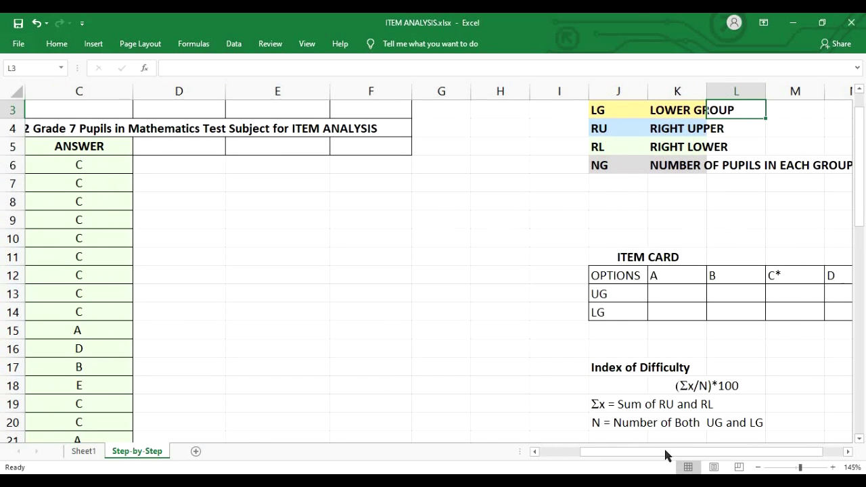
# Examine the abbreviation legend and item card, and compare them with the ranked pupils, scores and answers.
pyautogui.hscroll(3, 665, 453)
pyautogui.scroll(2, 657, 309)
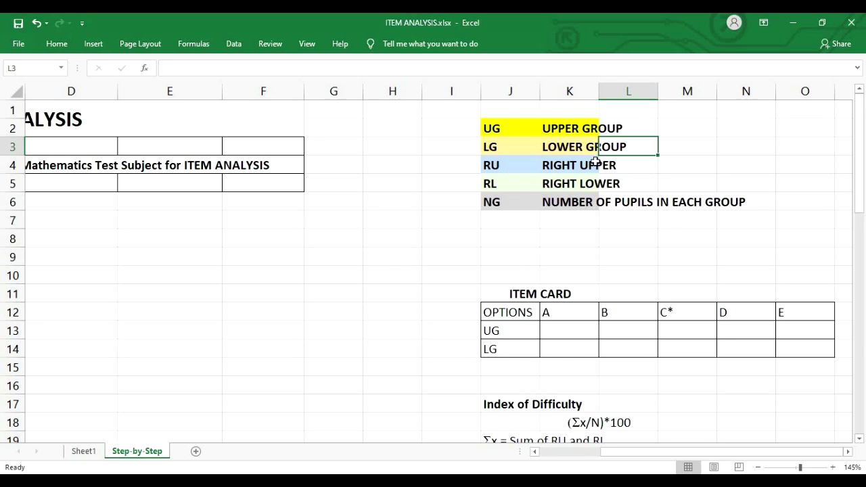
pyautogui.moveTo(473, 110); pyautogui.dragTo(724, 212)
pyautogui.click(744, 256)
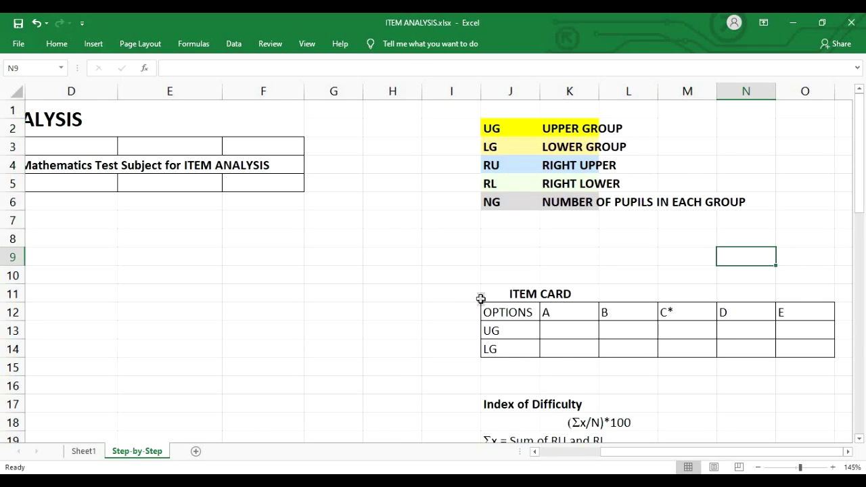
pyautogui.keyDown('ctrl'); pyautogui.scroll(-3, 481, 298); pyautogui.keyUp('ctrl')
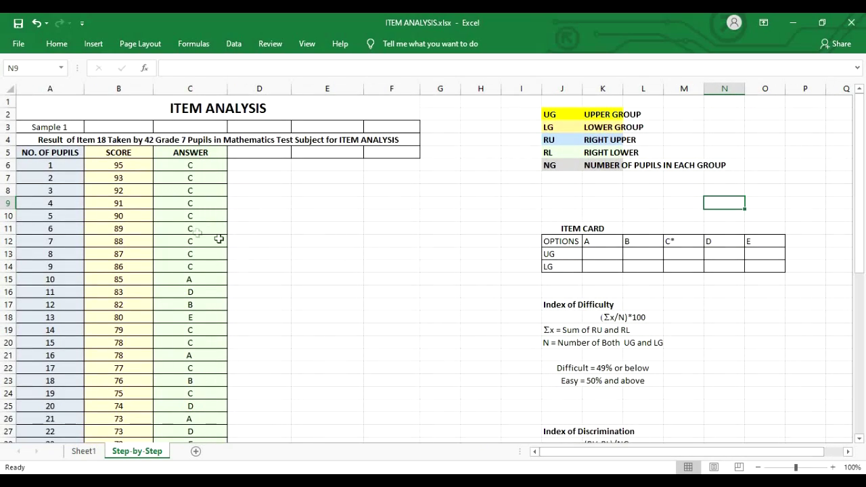
pyautogui.click(193, 230)
pyautogui.keyDown('ctrl'); pyautogui.scroll(3, 452, 399); pyautogui.keyUp('ctrl')
pyautogui.hscroll(-1, 397, 396)
pyautogui.hscroll(-2, 397, 396)
pyautogui.keyDown('ctrl'); pyautogui.scroll(-1, 249, 259); pyautogui.keyUp('ctrl')
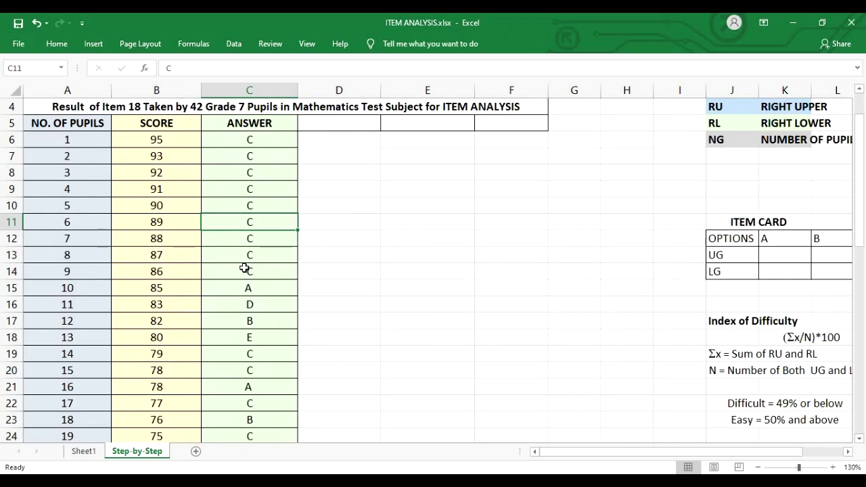
pyautogui.scroll(1, 257, 266)
pyautogui.scroll(-1, 99, 211)
pyautogui.scroll(1, 97, 211)
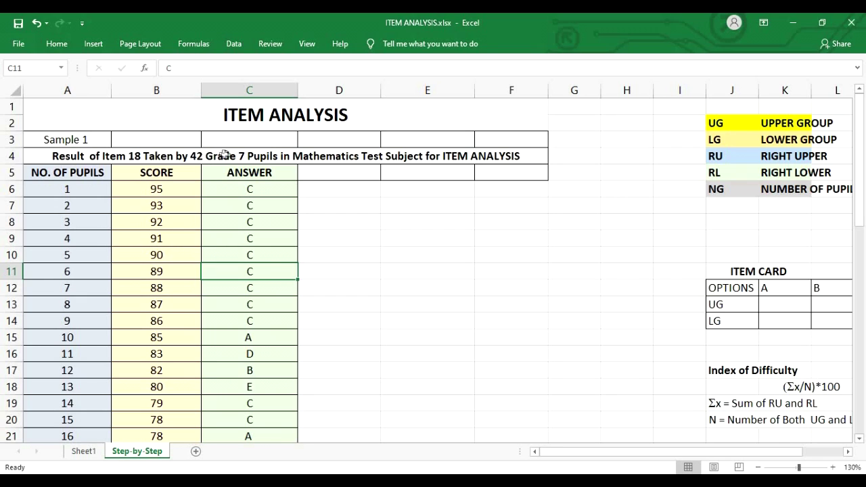
# Fill the 14 highest-scoring pupils' rows, A6:C19, with light gray to mark them as a group.
pyautogui.click(64, 188)
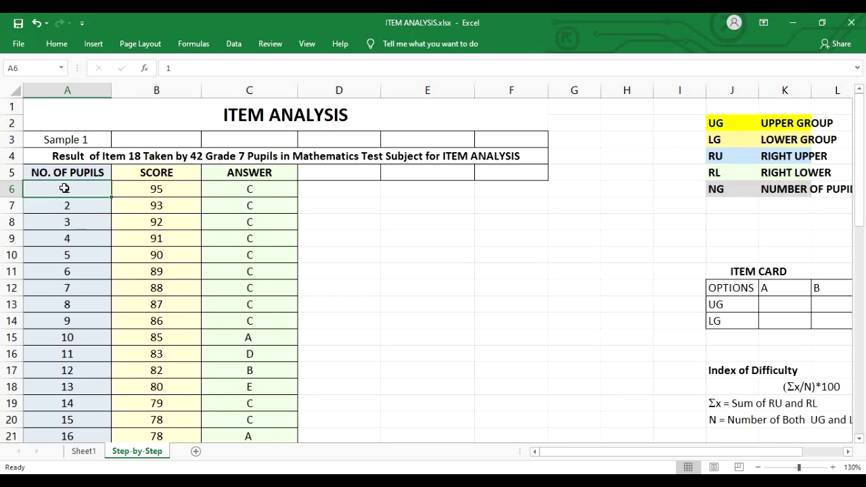
pyautogui.moveTo(70, 196); pyautogui.dragTo(235, 408)
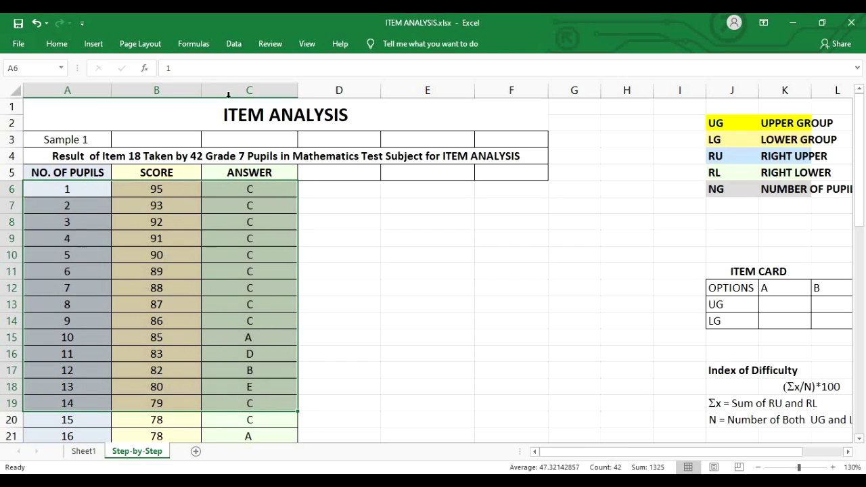
pyautogui.click(57, 43)
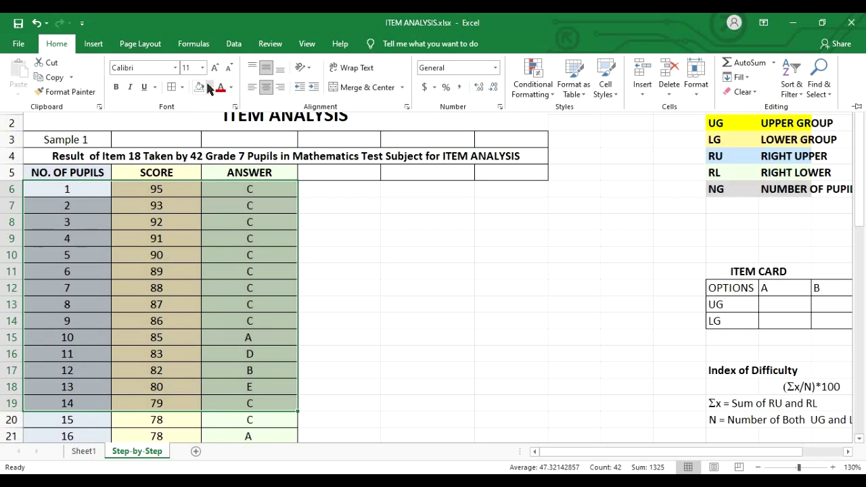
pyautogui.click(208, 84)
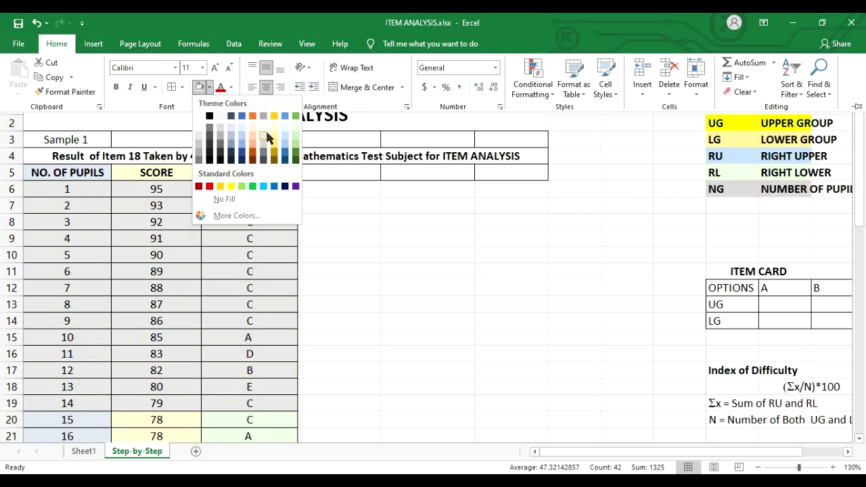
pyautogui.click(263, 116)
pyautogui.click(365, 312)
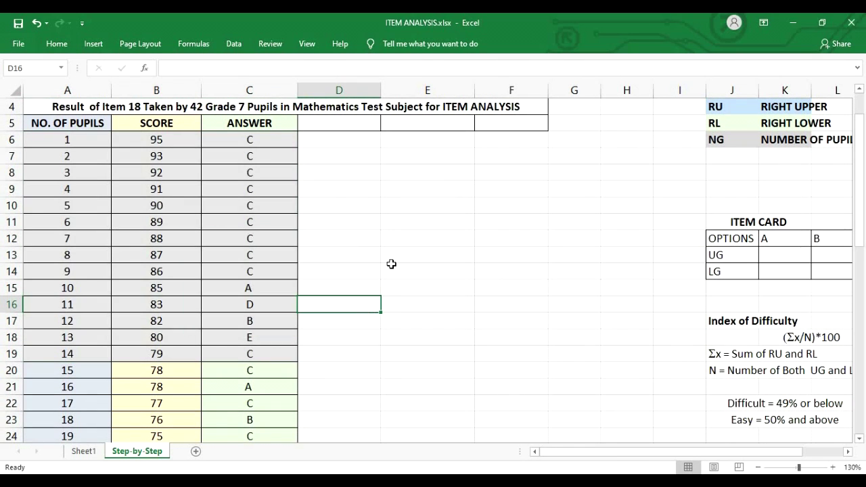
# Count 14 pupils up from pupil 42 and fill the lowest-scoring rows, A34:C47, with light green.
pyautogui.scroll(-1, 84, 319)
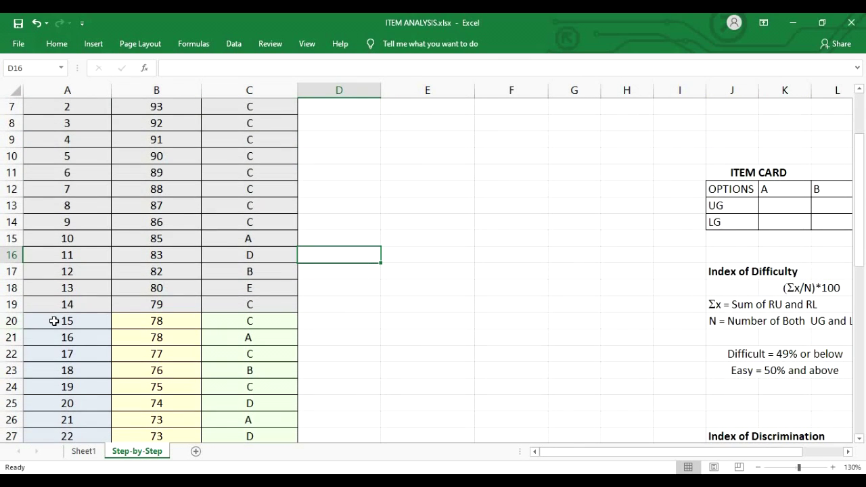
pyautogui.scroll(-2, 63, 313)
pyautogui.scroll(-8, 63, 311)
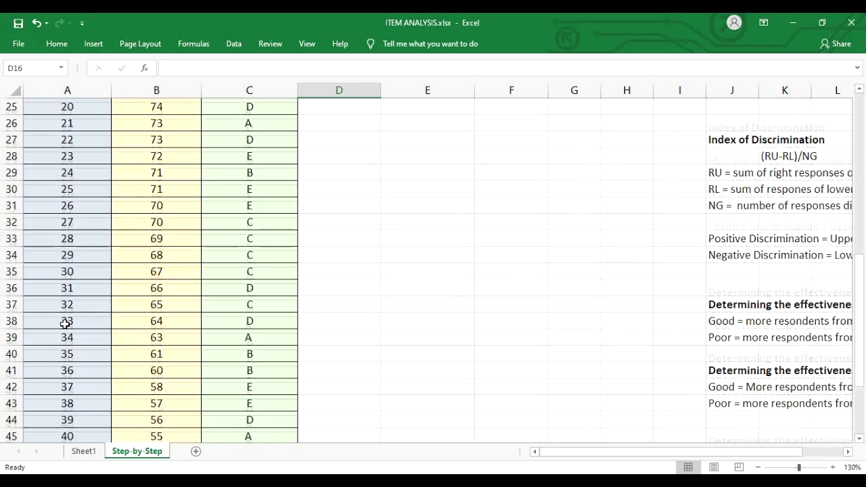
pyautogui.click(74, 273)
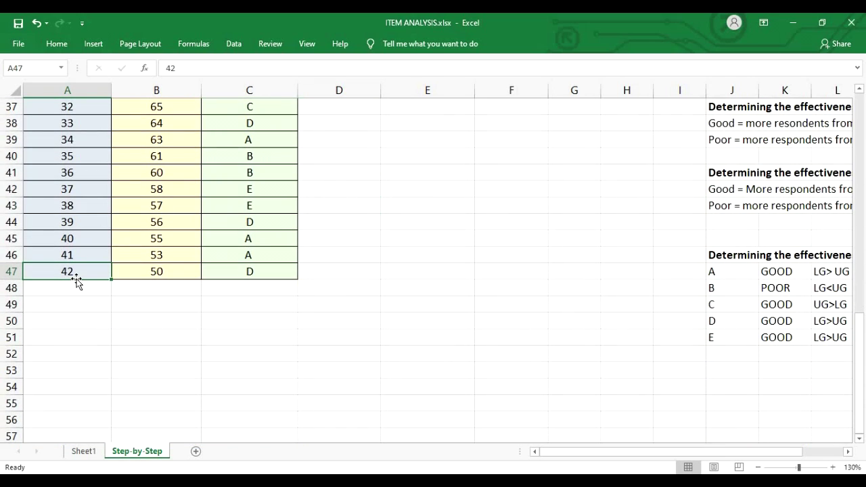
pyautogui.hotkey('shift', 'Up')
pyautogui.hotkey('shift', 'Up')
pyautogui.hotkey('shift', 'Up')
pyautogui.hotkey('shift', 'Up')
pyautogui.hotkey('shift', 'Up')
pyautogui.hotkey('shift', 'Up')
pyautogui.hotkey('shift', 'Up')
pyautogui.hotkey('shift', 'Up')
pyautogui.hotkey('shift', 'Up')
pyautogui.hotkey('shift', 'Up')
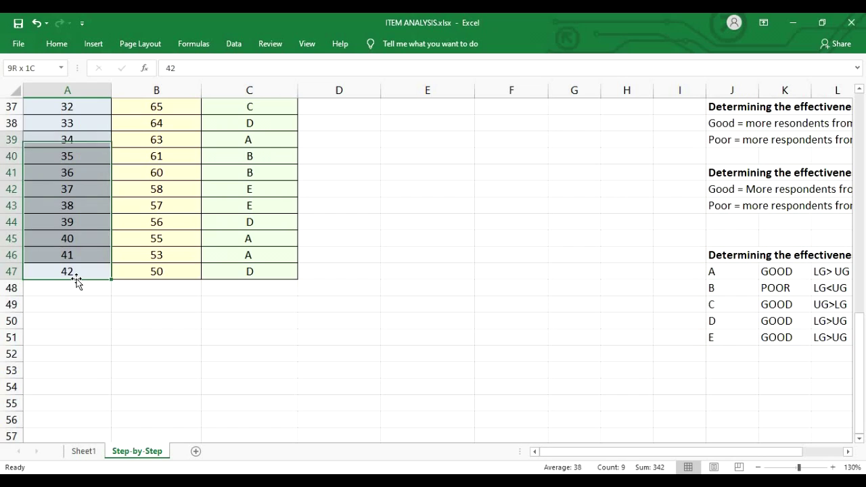
pyautogui.hotkey('shift', 'Up')
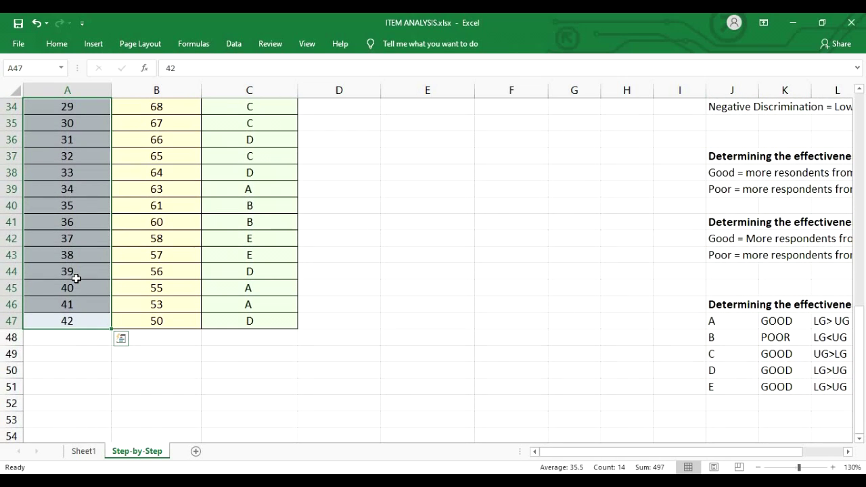
pyautogui.scroll(1, 78, 278)
pyautogui.moveTo(54, 155); pyautogui.dragTo(270, 370)
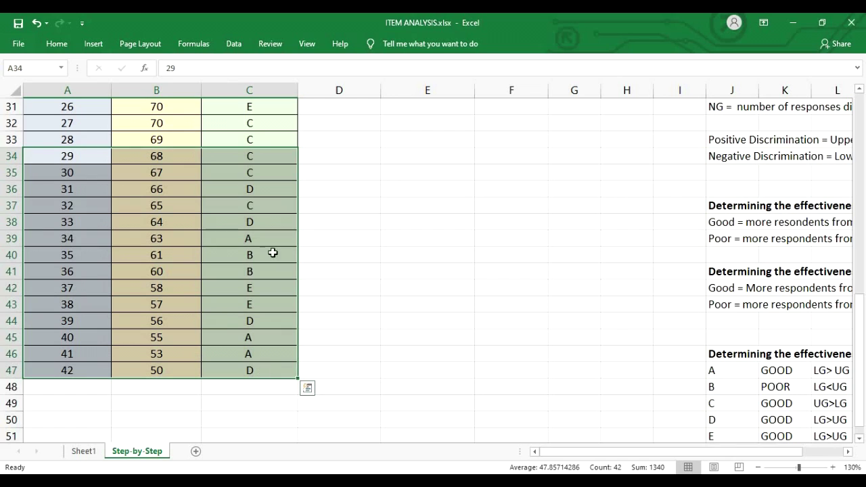
pyautogui.click(57, 43)
pyautogui.click(209, 86)
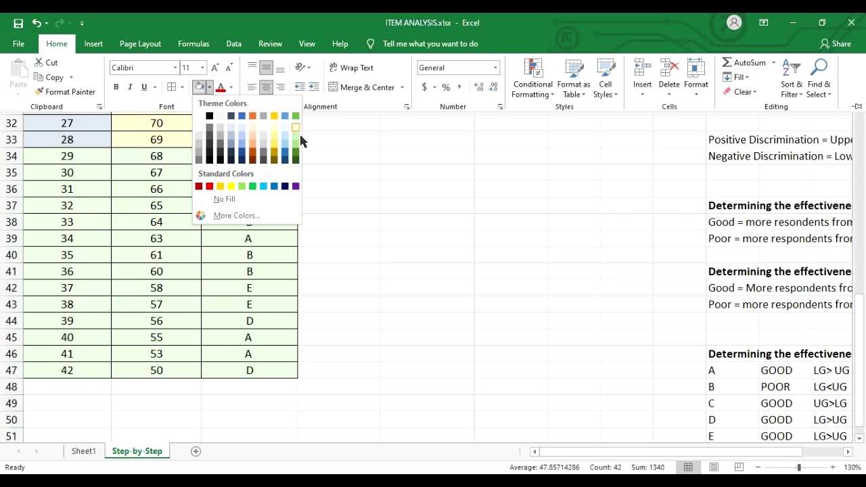
pyautogui.click(298, 140)
# Copy the green rows A34:C47 and paste them beside the gray group, starting at D6.
pyautogui.scroll(4, 315, 175)
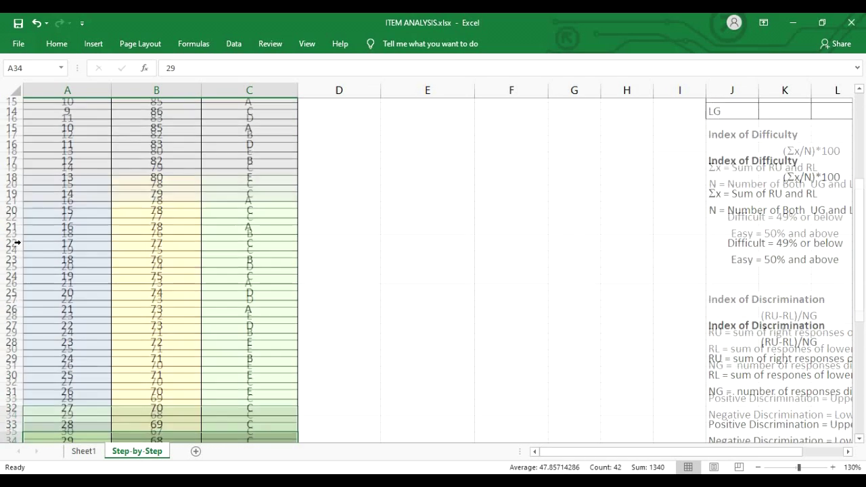
pyautogui.scroll(-1, 86, 231)
pyautogui.scroll(-2, 85, 230)
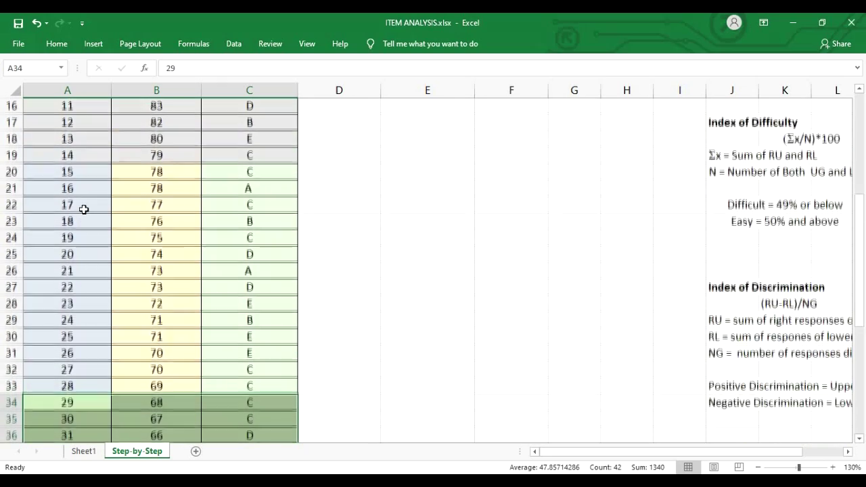
pyautogui.scroll(-1, 64, 271)
pyautogui.moveTo(63, 248); pyautogui.dragTo(274, 401)
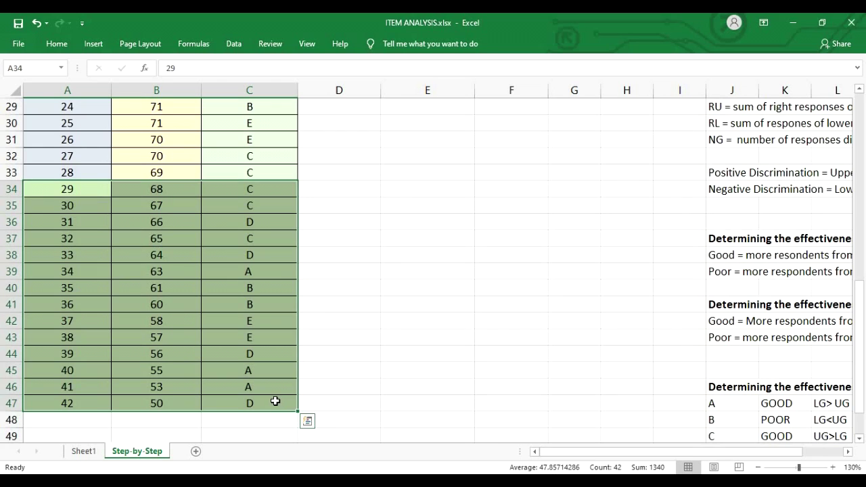
pyautogui.hotkey('ctrl', 'c')
pyautogui.scroll(6, 388, 327)
pyautogui.scroll(4, 387, 328)
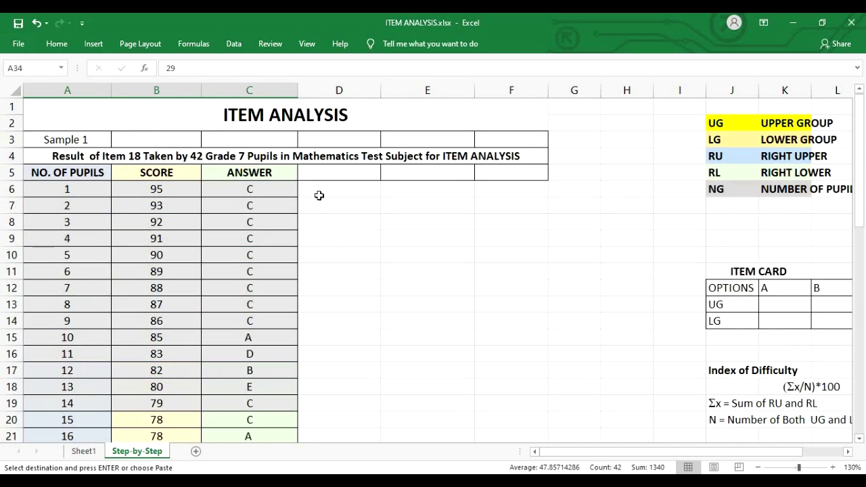
pyautogui.click(320, 188)
pyautogui.hotkey('ctrl', 'v')
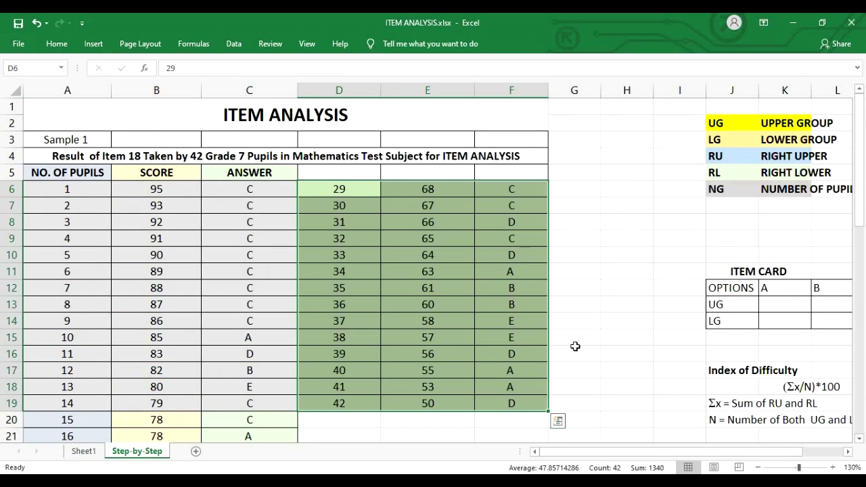
pyautogui.click(608, 285)
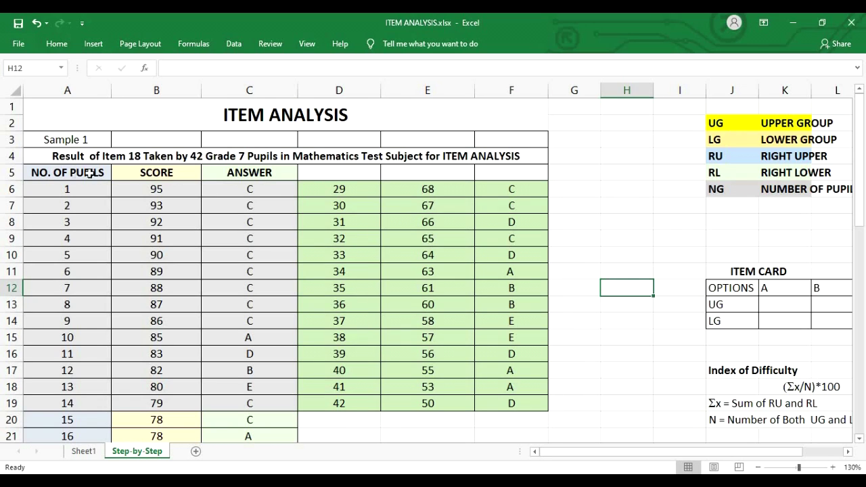
# Copy the headers NO. OF PUPILS, SCORE and ANSWER to D5:F5, and review the two groups side by side.
pyautogui.moveTo(67, 171); pyautogui.dragTo(284, 172)
pyautogui.hotkey('ctrl', 'c')
pyautogui.click(350, 171)
pyautogui.hotkey('ctrl', 'v')
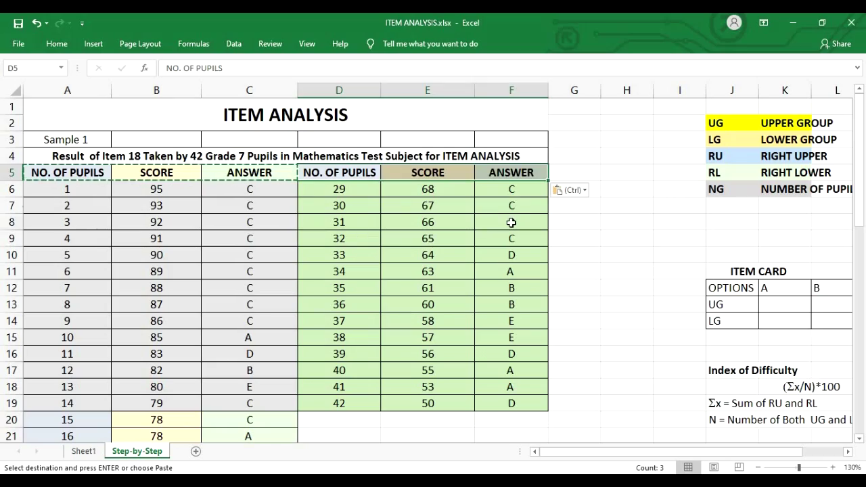
pyautogui.click(502, 221)
pyautogui.scroll(-5, 400, 234)
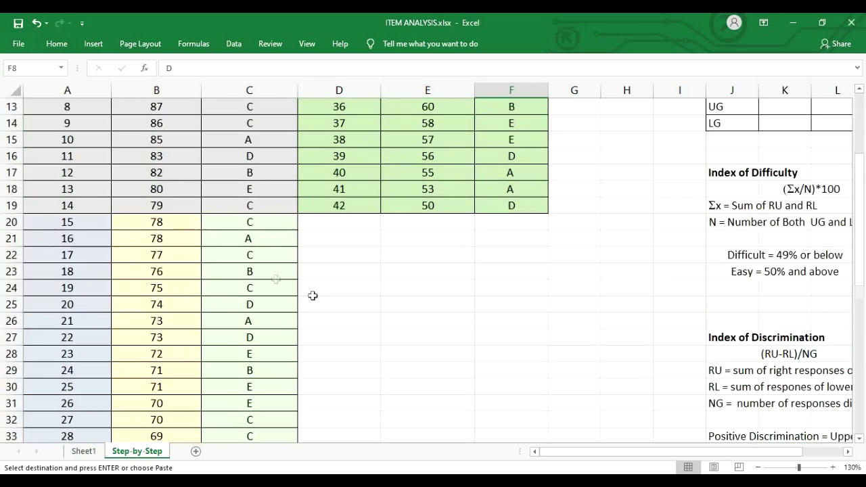
pyautogui.scroll(5, 195, 241)
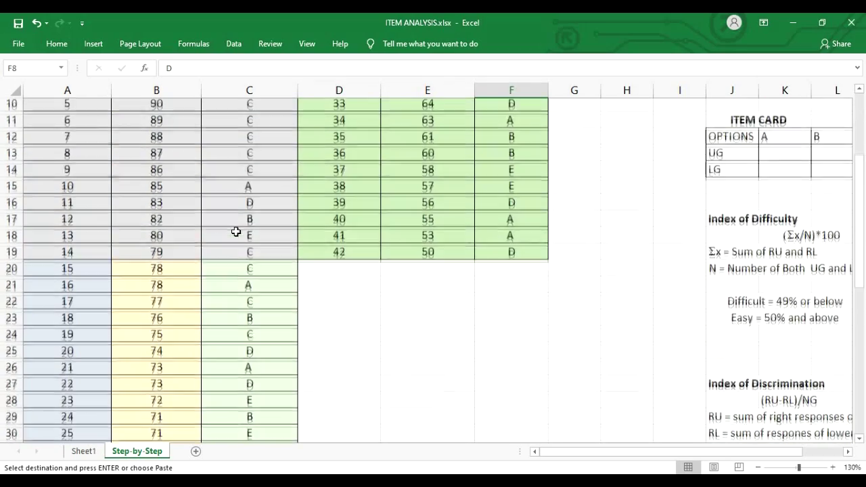
pyautogui.moveTo(67, 189); pyautogui.dragTo(531, 399)
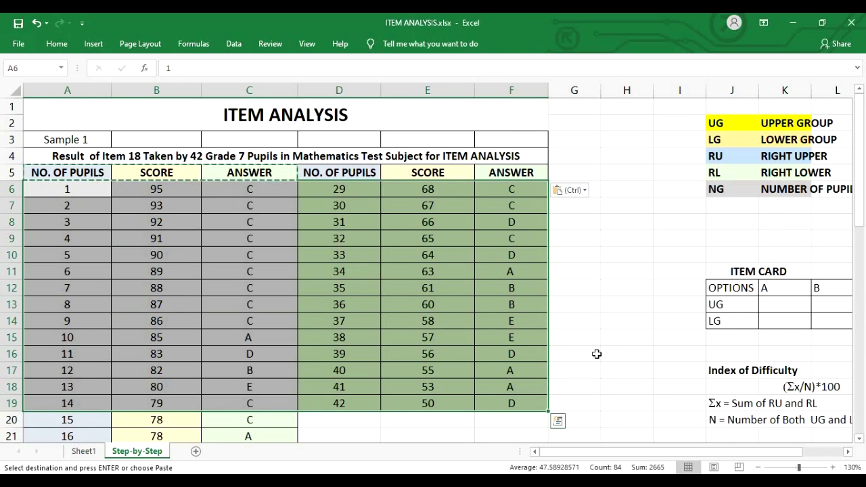
pyautogui.click(596, 308)
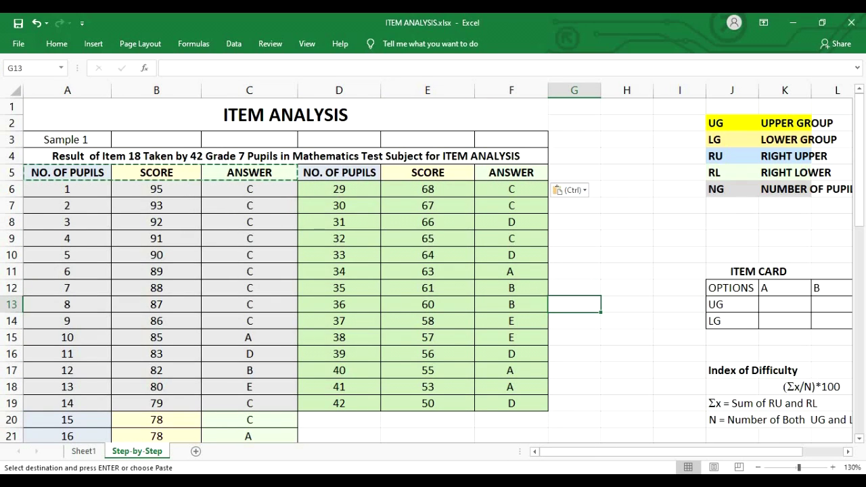
# Insert a blank row above the column headers in row 5.
pyautogui.rightClick(14, 172)
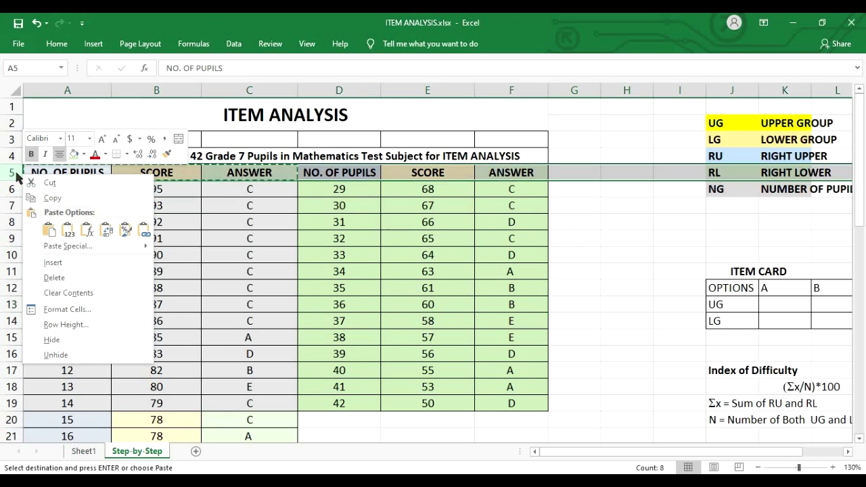
pyautogui.click(77, 261)
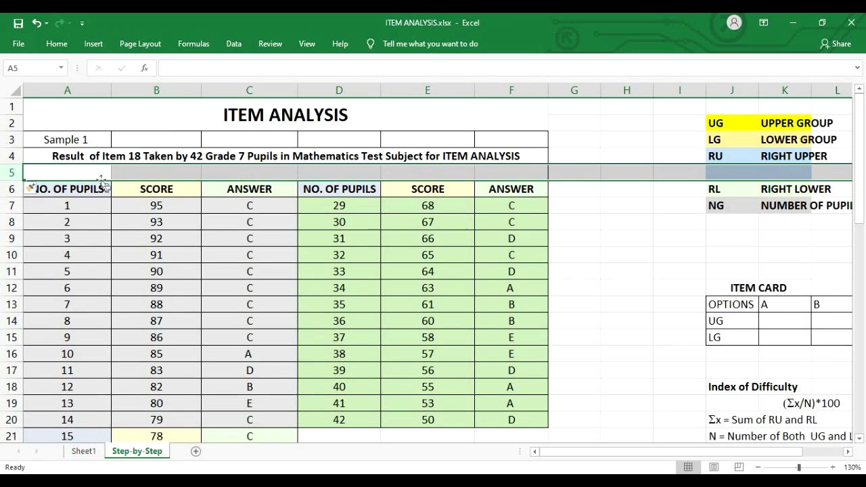
pyautogui.click(68, 189)
pyautogui.moveTo(67, 172); pyautogui.dragTo(263, 164)
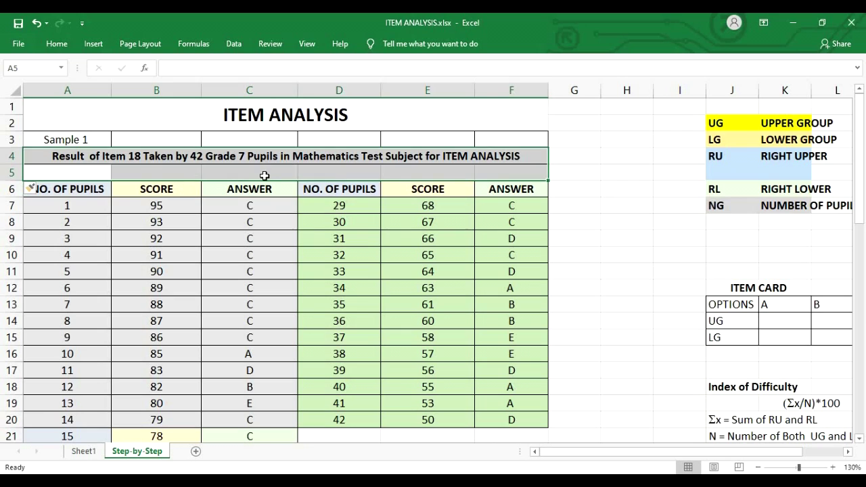
pyautogui.click(265, 174)
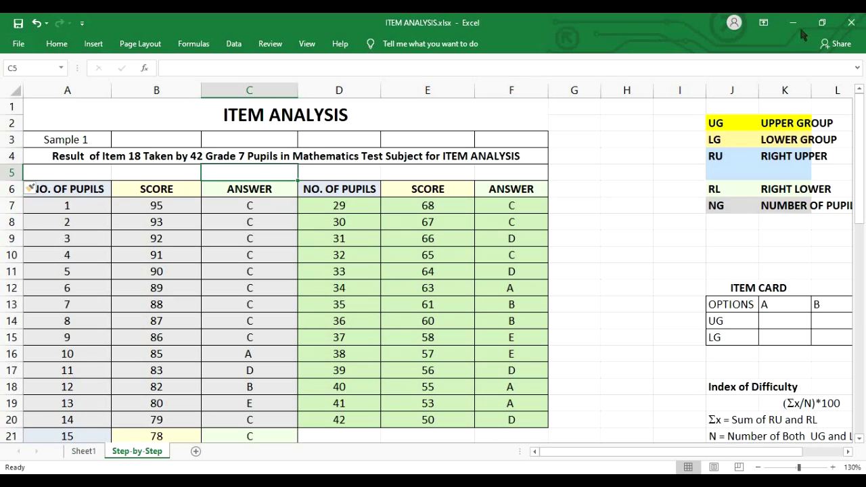
# Merge and center A5:C5 and enter the heading "UPPER GROUP".
pyautogui.click(56, 43)
pyautogui.click(87, 174)
pyautogui.moveTo(87, 174); pyautogui.dragTo(236, 174)
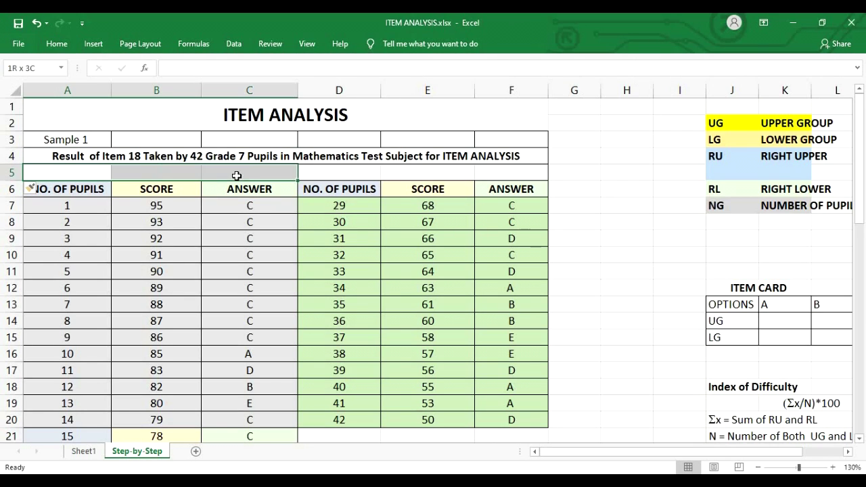
pyautogui.click(363, 86)
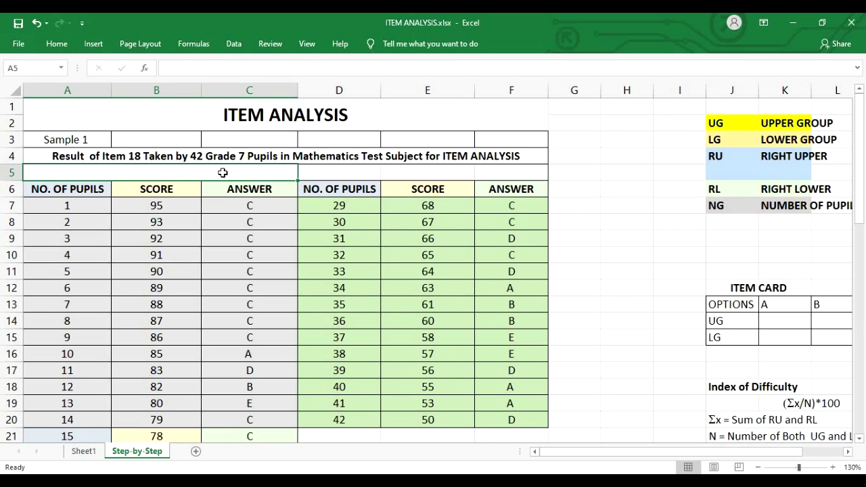
pyautogui.write('UPPER  GROU[')
pyautogui.press('BackSpace')
pyautogui.write('P')
pyautogui.press('Tab')
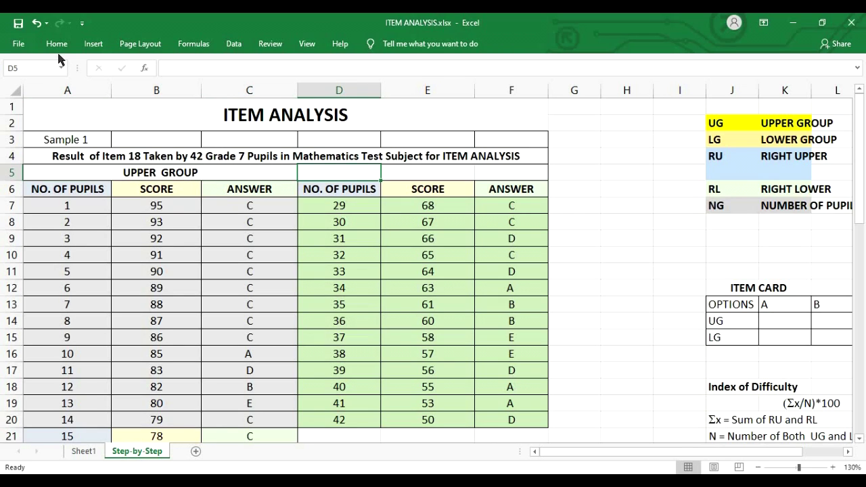
# Enter the heading "LOWER GROUP" in D5 and merge and center it across D5:F5.
pyautogui.write('LOWER GROUP')
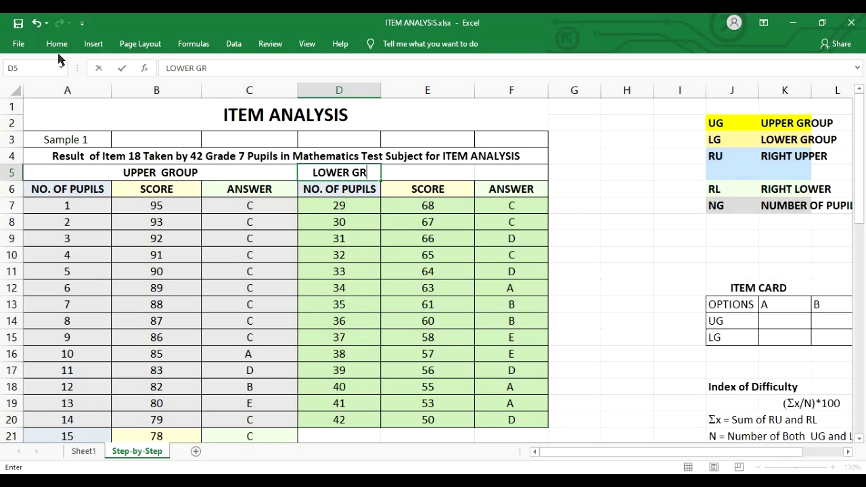
pyautogui.press('Return')
pyautogui.click(344, 223)
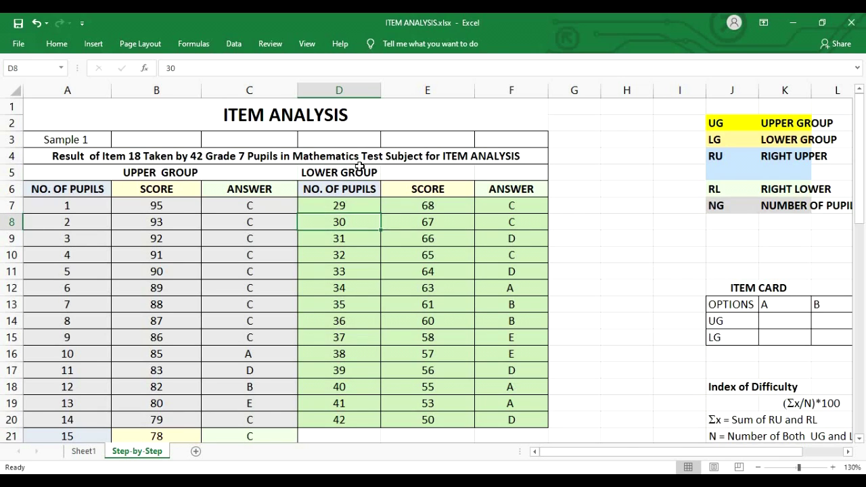
pyautogui.moveTo(338, 172); pyautogui.dragTo(514, 173)
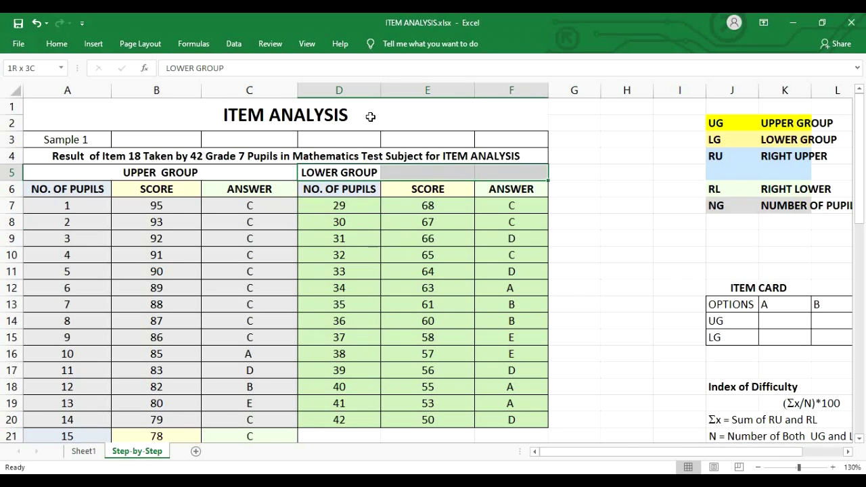
pyautogui.click(57, 43)
pyautogui.click(365, 79)
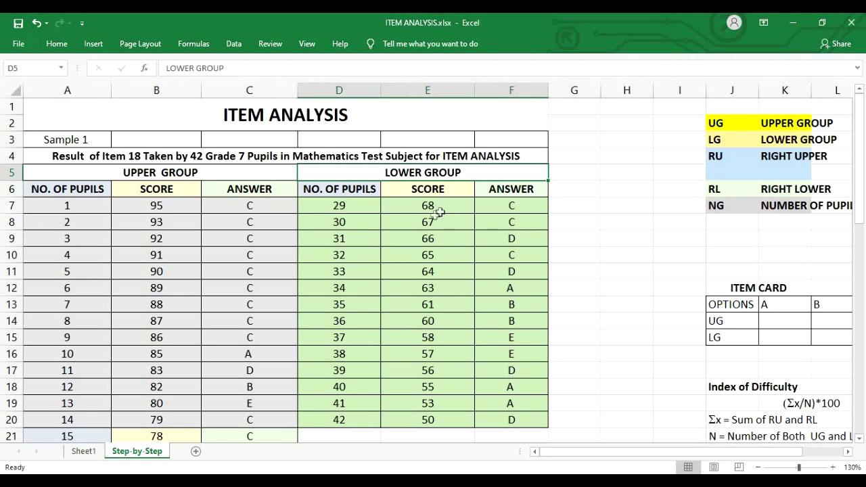
# Fill the UPPER GROUP heading with yellow and the LOWER GROUP heading with orange.
pyautogui.click(239, 173)
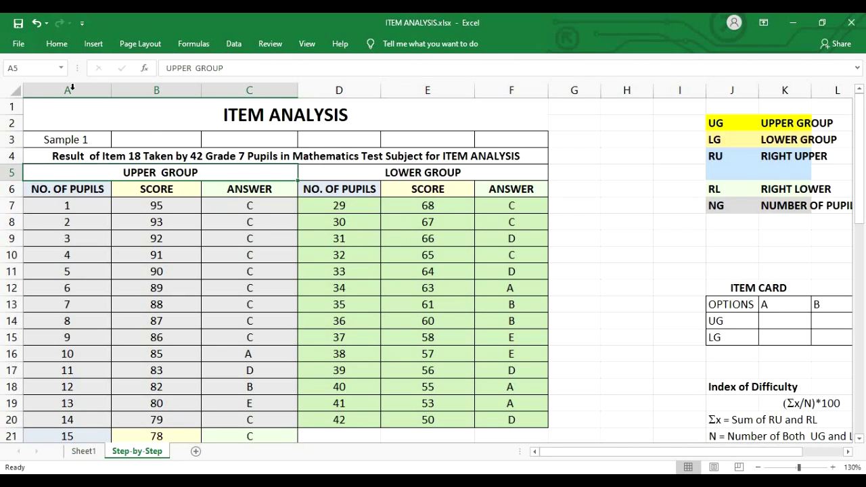
pyautogui.click(54, 44)
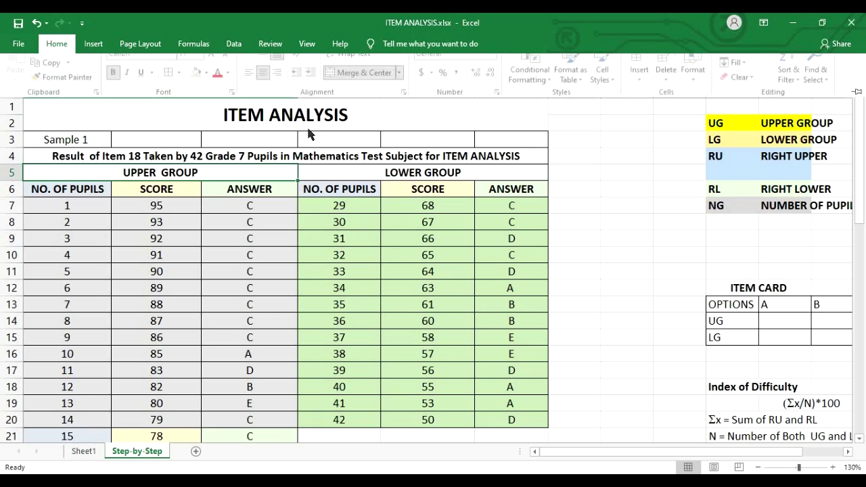
pyautogui.click(209, 89)
pyautogui.click(233, 160)
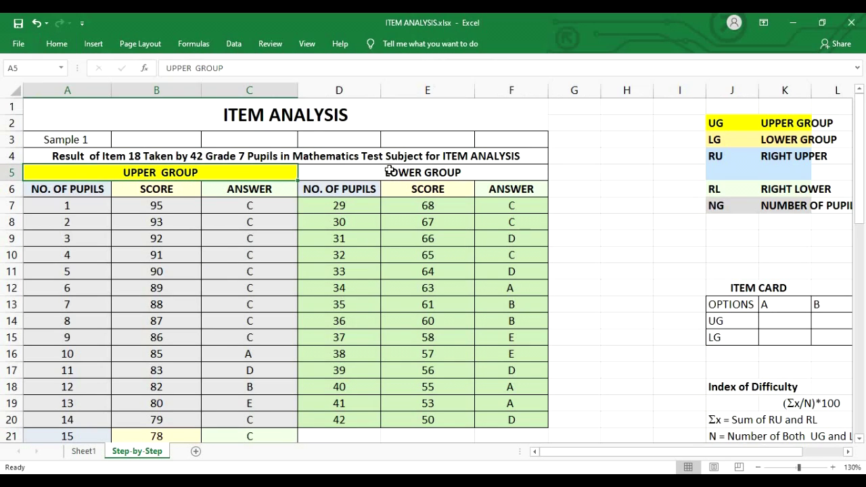
pyautogui.click(389, 170)
pyautogui.click(55, 44)
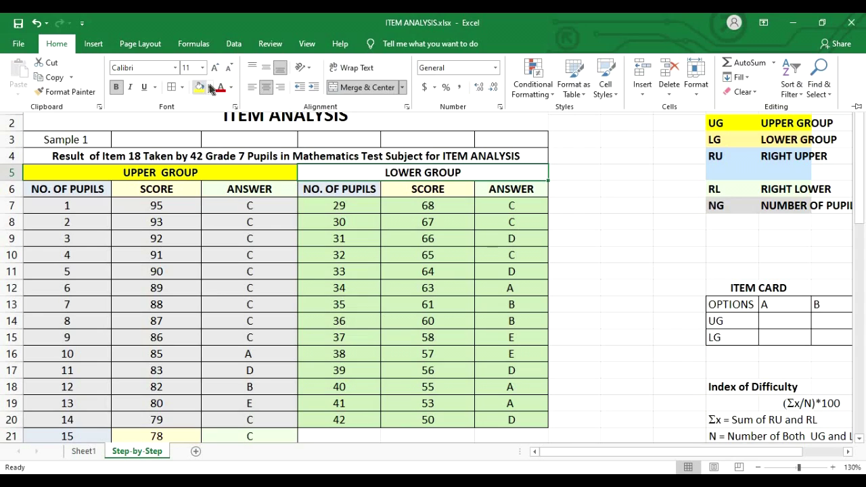
pyautogui.click(209, 87)
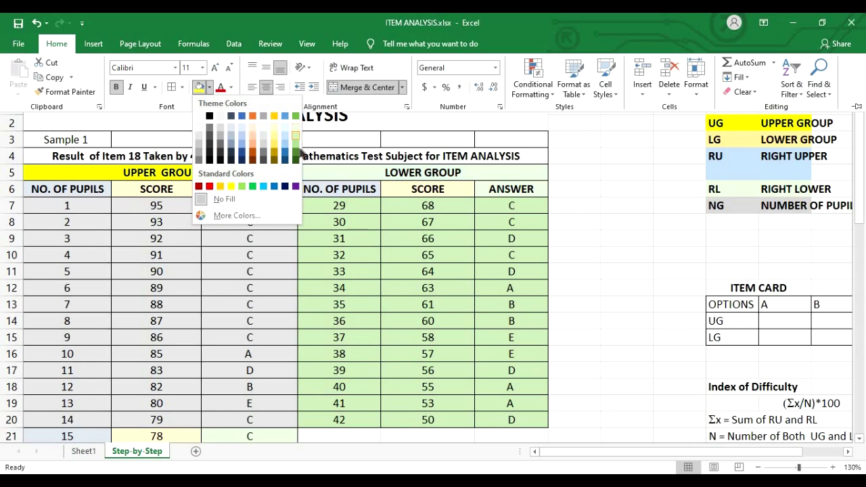
pyautogui.click(251, 116)
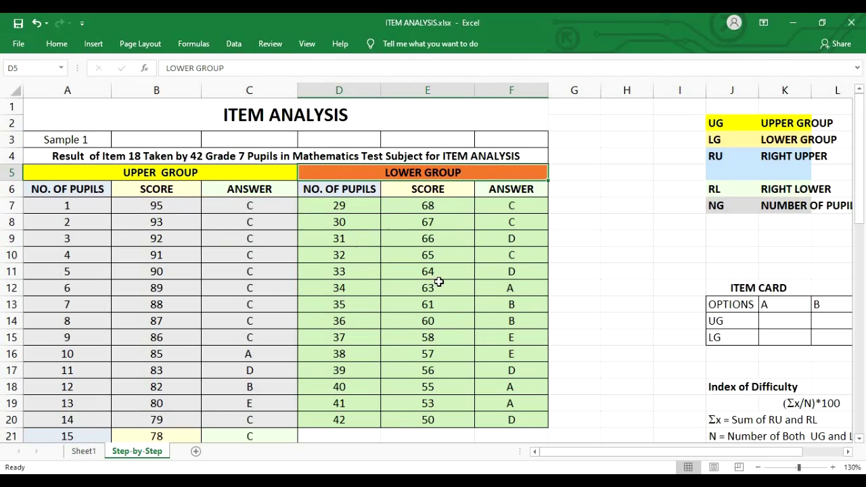
# Fill the middle group's rows A21:C34, pupils 15 to 28, with light blue.
pyautogui.scroll(-2, 438, 282)
pyautogui.scroll(1, 396, 284)
pyautogui.scroll(-1, 373, 323)
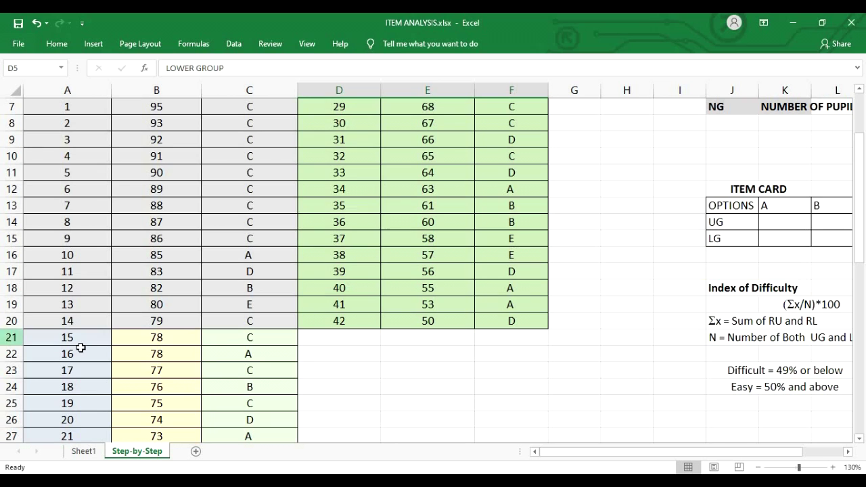
pyautogui.moveTo(81, 337); pyautogui.dragTo(268, 402)
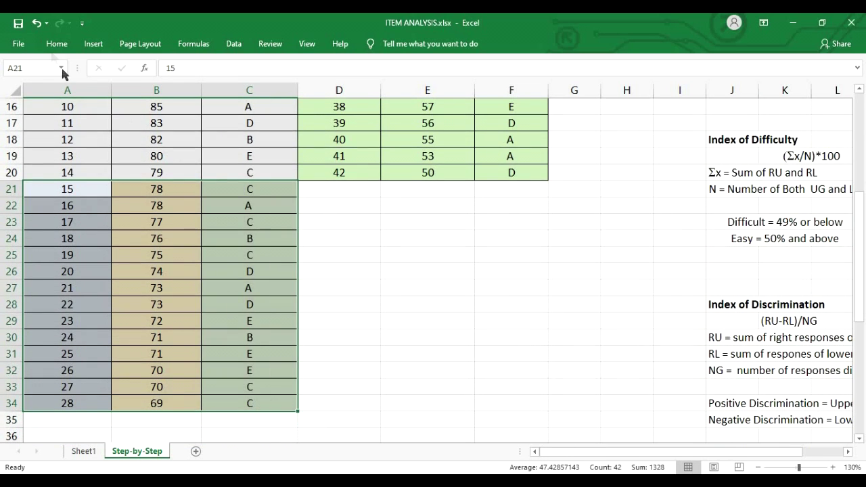
pyautogui.click(56, 43)
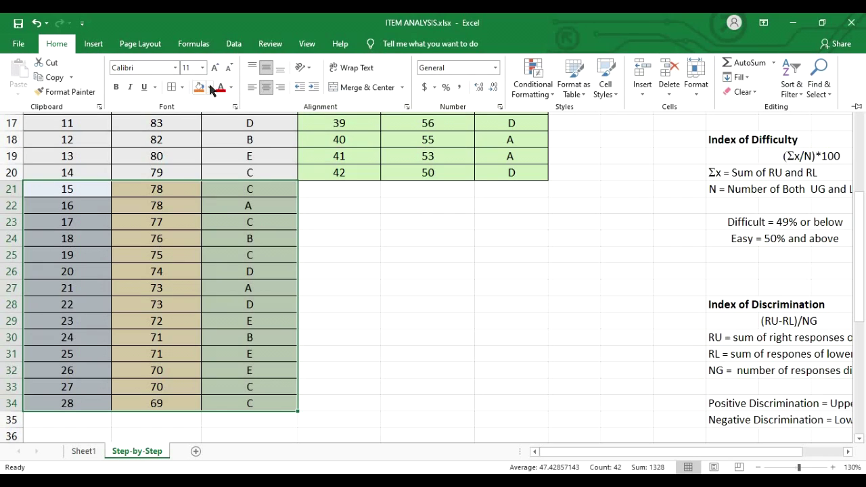
pyautogui.click(209, 86)
pyautogui.click(263, 186)
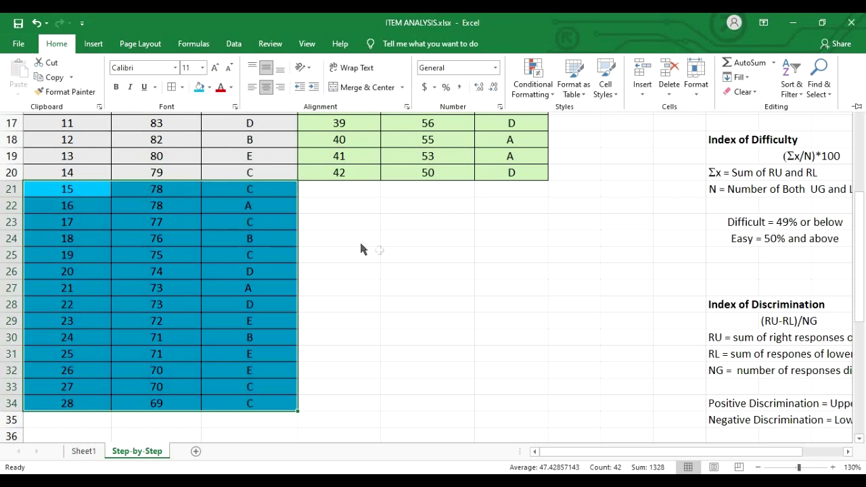
# Examine the ITEM CARD table, its options A to E and its UG and LG rows.
pyautogui.scroll(5, 359, 239)
pyautogui.click(328, 271)
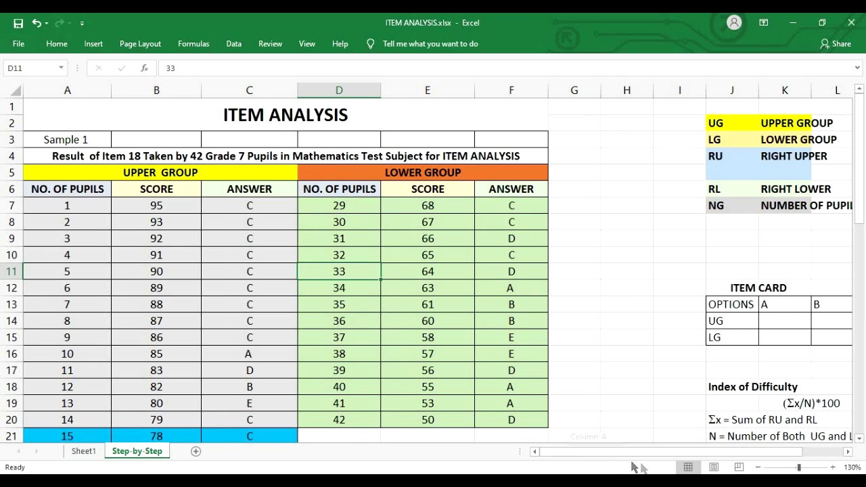
pyautogui.hscroll(2, 594, 452)
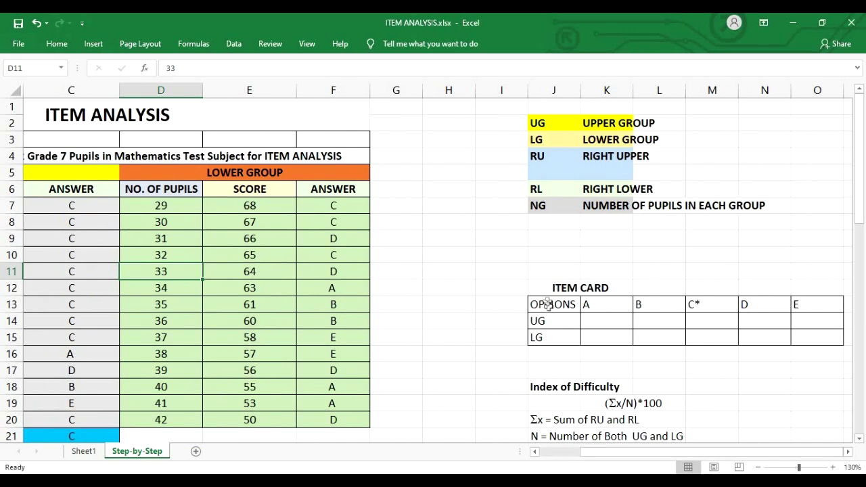
pyautogui.moveTo(545, 280); pyautogui.dragTo(849, 342)
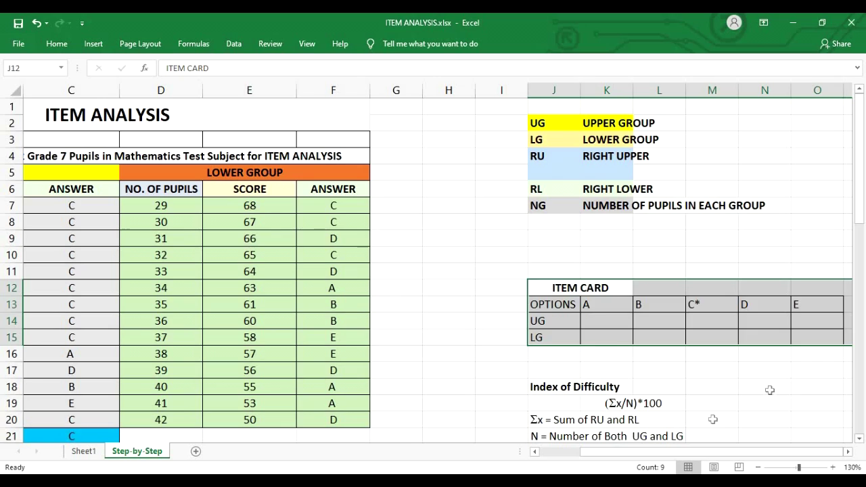
pyautogui.click(764, 387)
pyautogui.moveTo(653, 452); pyautogui.dragTo(739, 451)
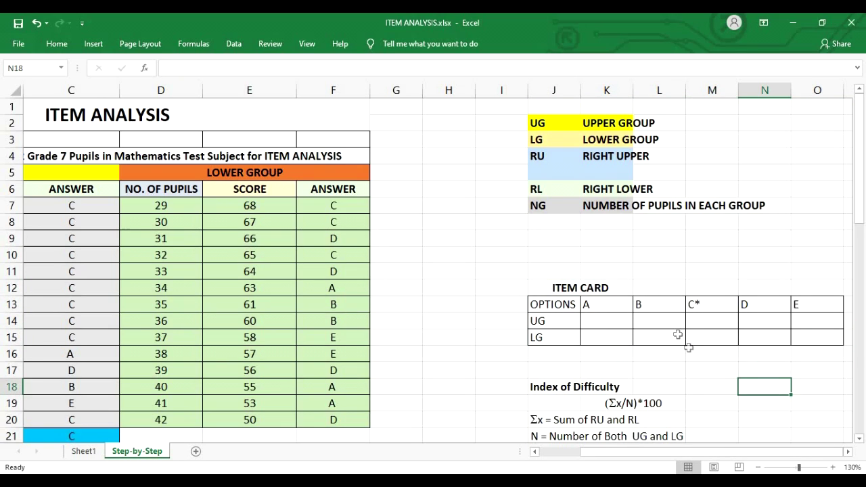
pyautogui.click(585, 283)
pyautogui.click(553, 306)
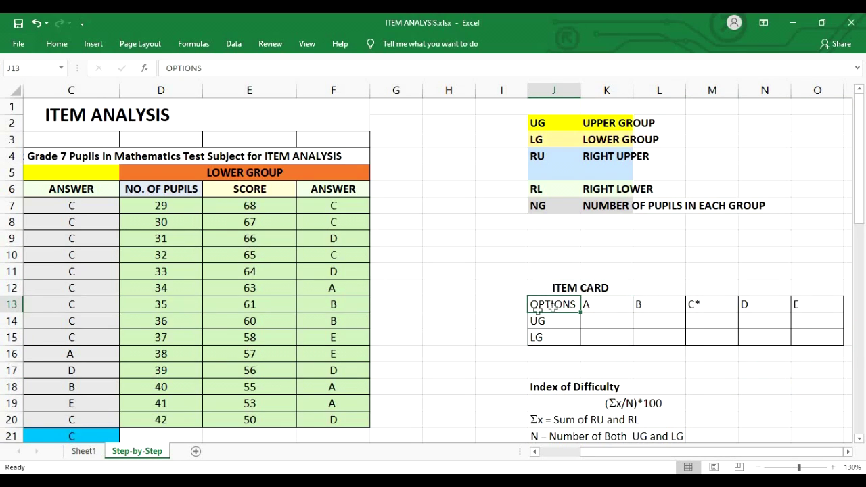
pyautogui.click(606, 313)
pyautogui.press('Right')
pyautogui.press('Right')
pyautogui.press('Right')
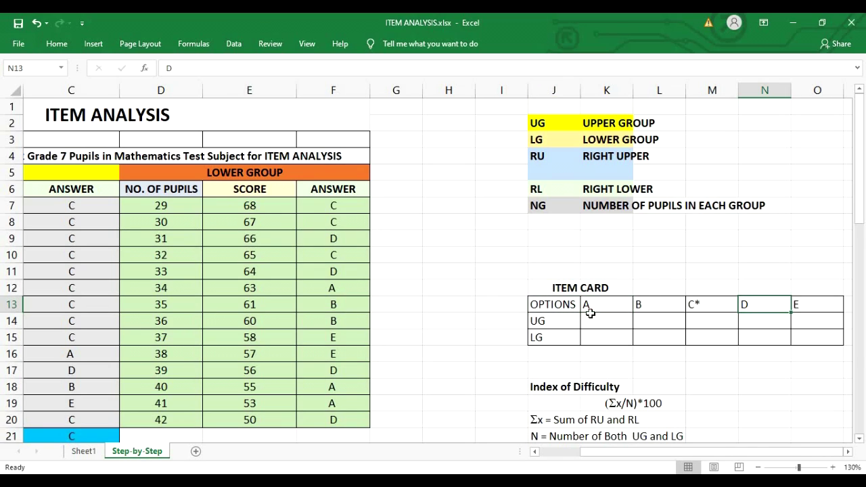
pyautogui.click(556, 319)
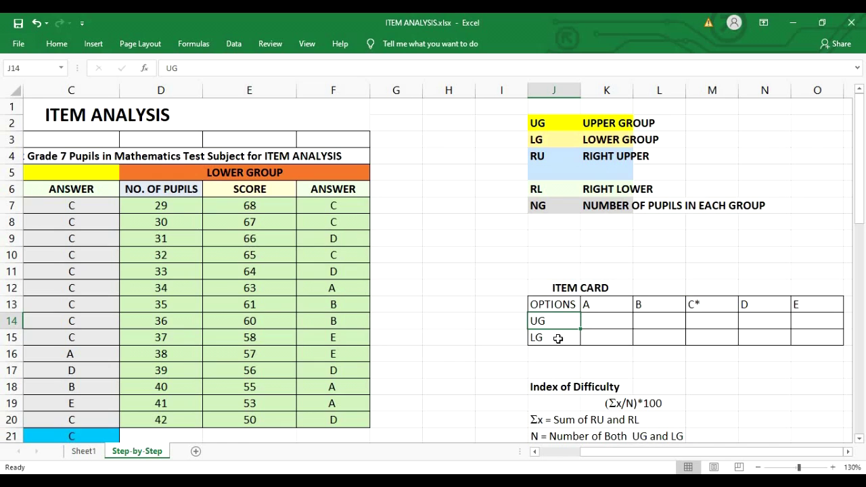
pyautogui.click(557, 338)
# Fill the upper group's consecutive C answers in C7:C15 with gold.
pyautogui.moveTo(622, 448); pyautogui.dragTo(538, 436)
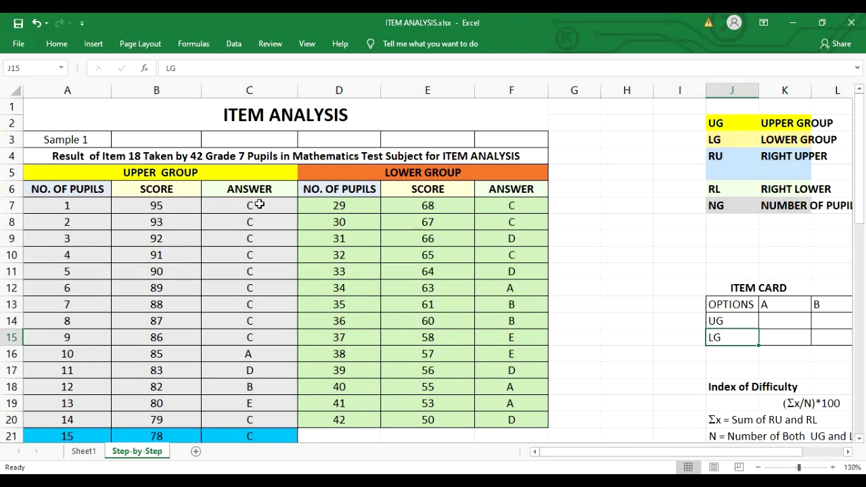
pyautogui.moveTo(259, 204); pyautogui.dragTo(269, 337)
pyautogui.click(56, 43)
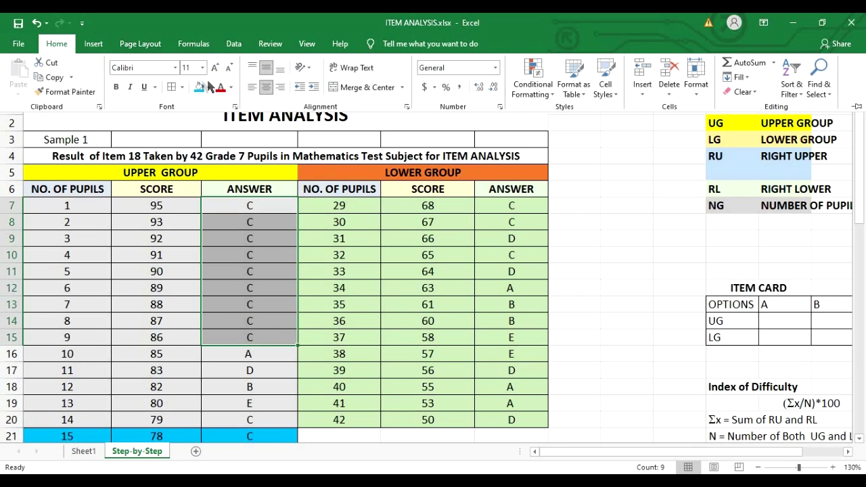
pyautogui.click(210, 88)
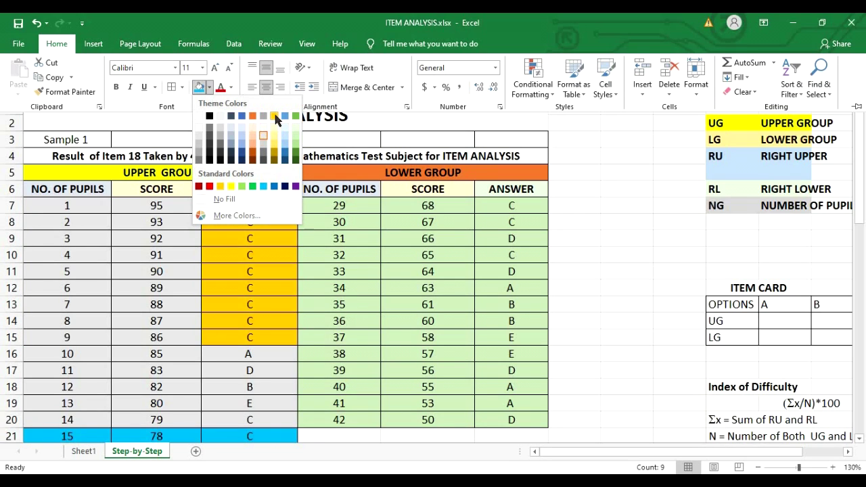
pyautogui.click(274, 149)
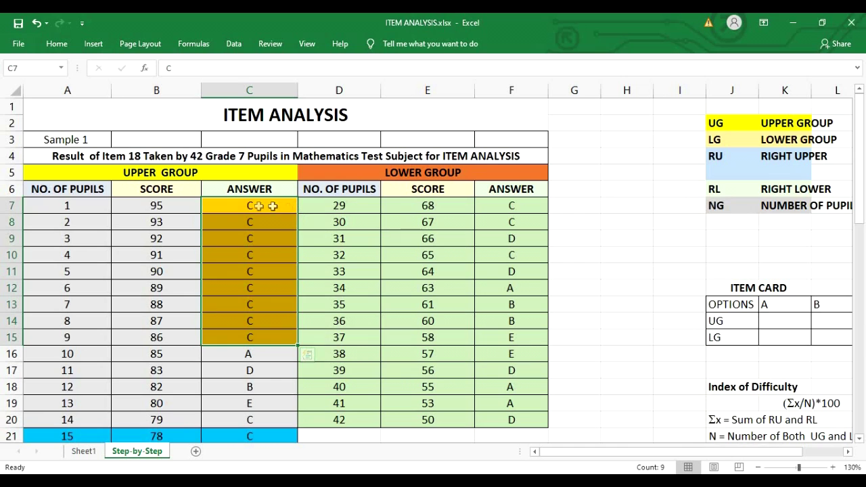
# Enter 9 in the item card's UG row under option C*, cell M14.
pyautogui.moveTo(567, 445); pyautogui.dragTo(639, 445)
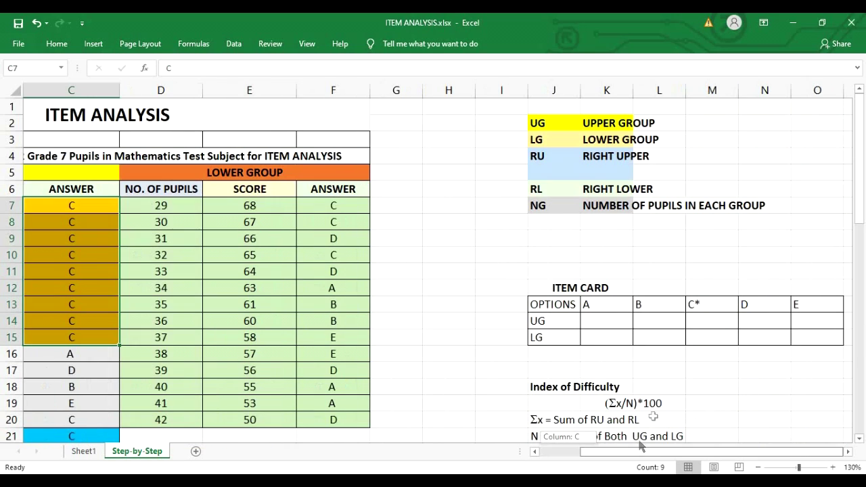
pyautogui.click(721, 323)
pyautogui.write('9')
pyautogui.click(712, 353)
# Check the upper group's A answer in C16 and enter 1 in the item card's UG row under option A.
pyautogui.moveTo(636, 448); pyautogui.dragTo(596, 447)
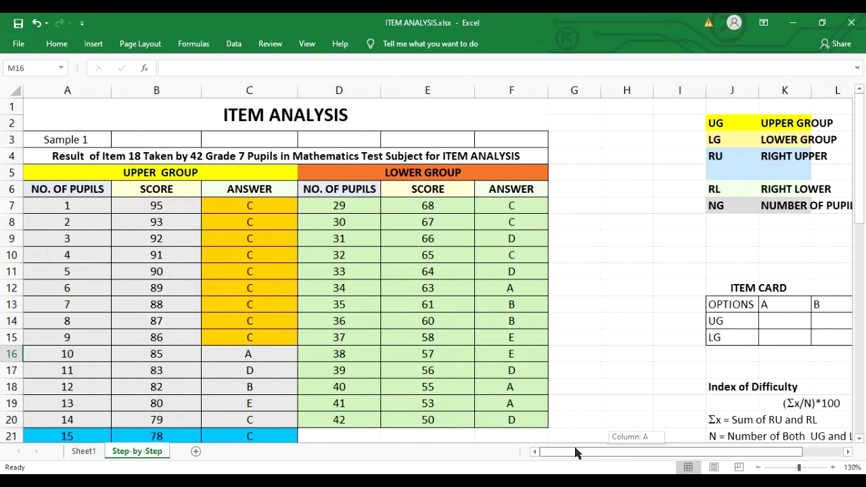
pyautogui.click(281, 359)
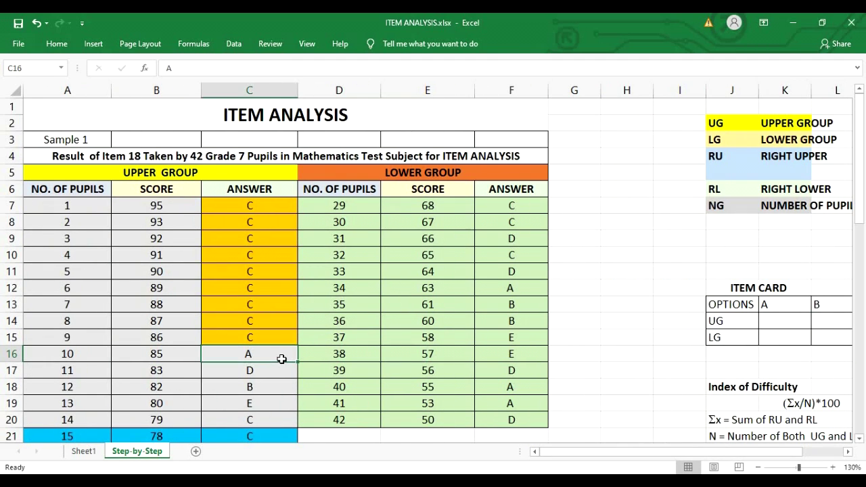
pyautogui.click(765, 324)
pyautogui.write('1')
pyautogui.click(680, 350)
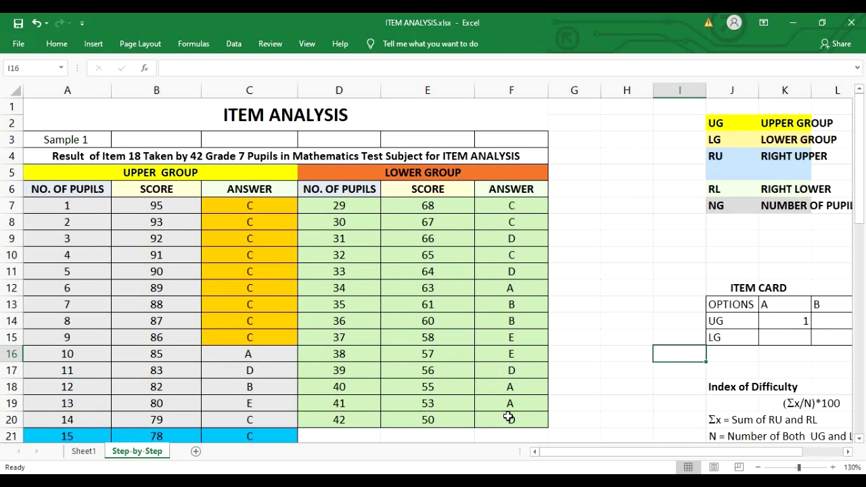
# Hide the empty columns G, H and I between the pupil groups and the item card.
pyautogui.rightClick(587, 98)
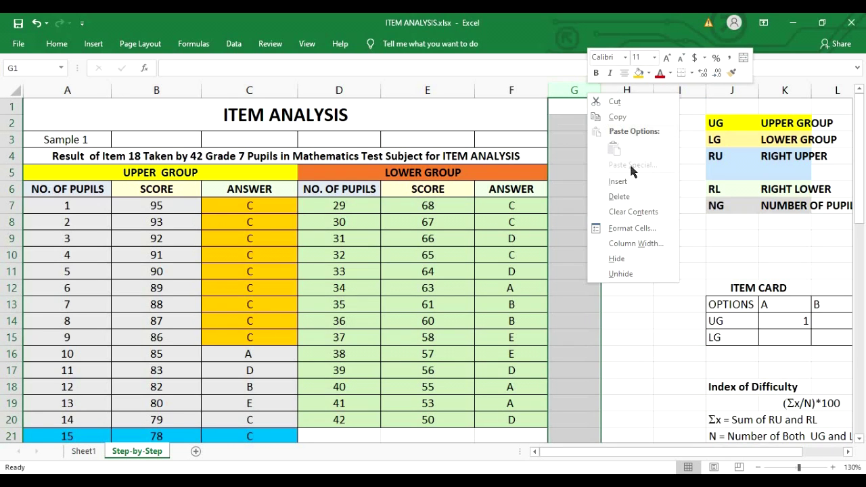
pyautogui.click(620, 260)
pyautogui.rightClick(572, 94)
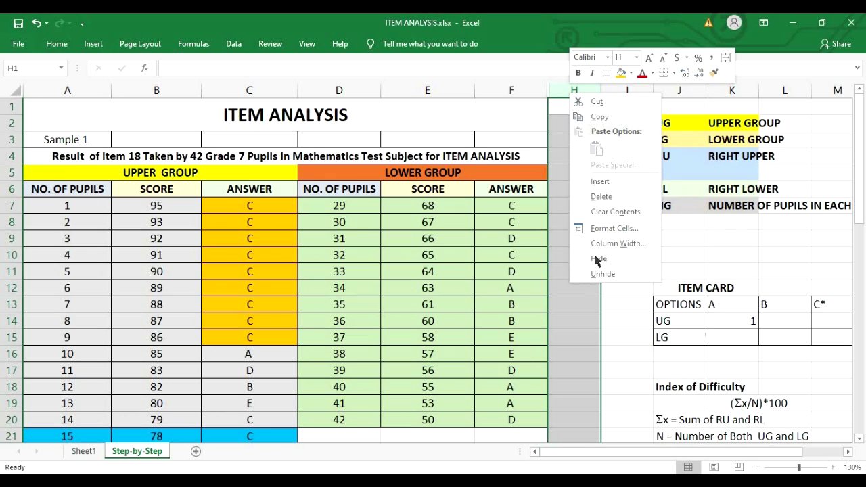
pyautogui.click(596, 257)
pyautogui.click(626, 271)
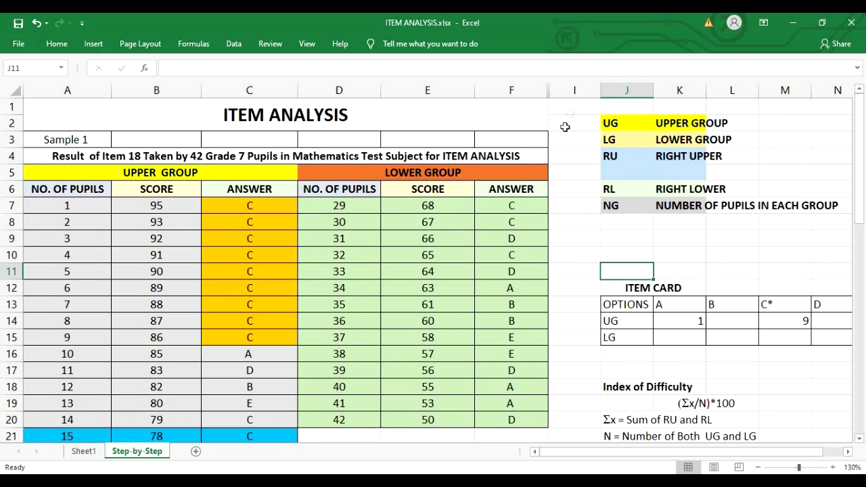
pyautogui.rightClick(575, 94)
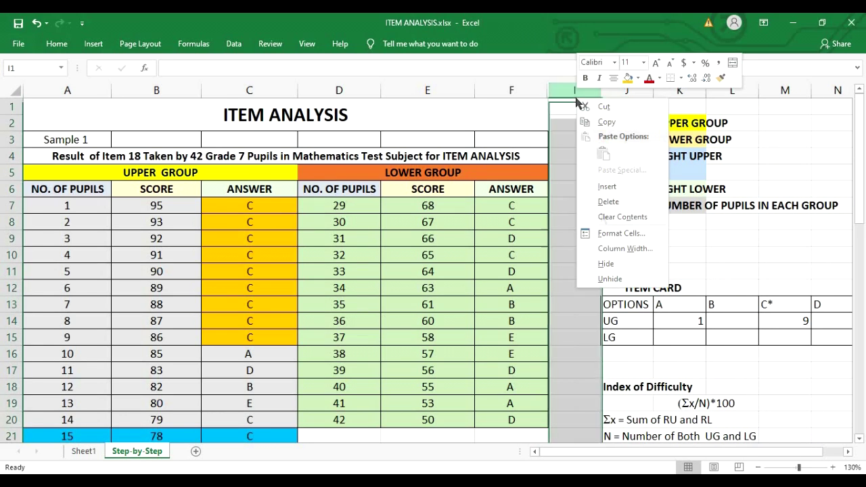
pyautogui.click(616, 261)
pyautogui.click(668, 260)
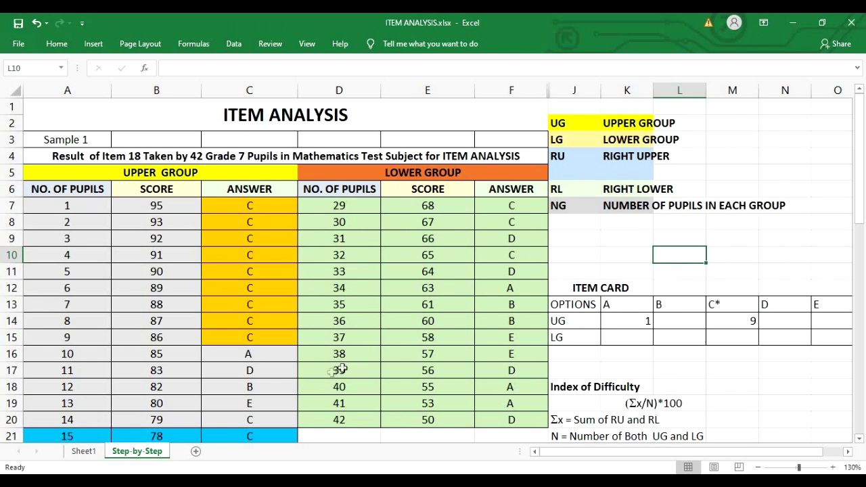
# Check the upper group's B answer in C18 and enter 1 in the item card's UG row under option B.
pyautogui.click(262, 388)
pyautogui.click(669, 322)
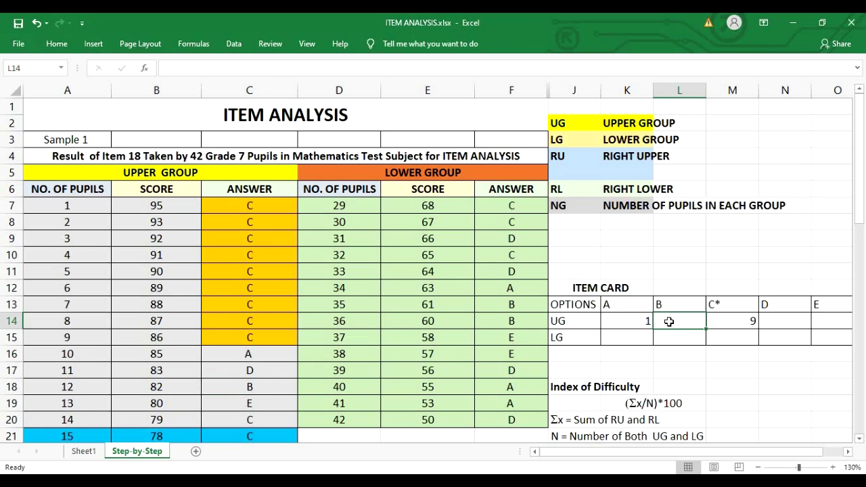
pyautogui.write('1')
pyautogui.press('Tab')
pyautogui.press('Tab')
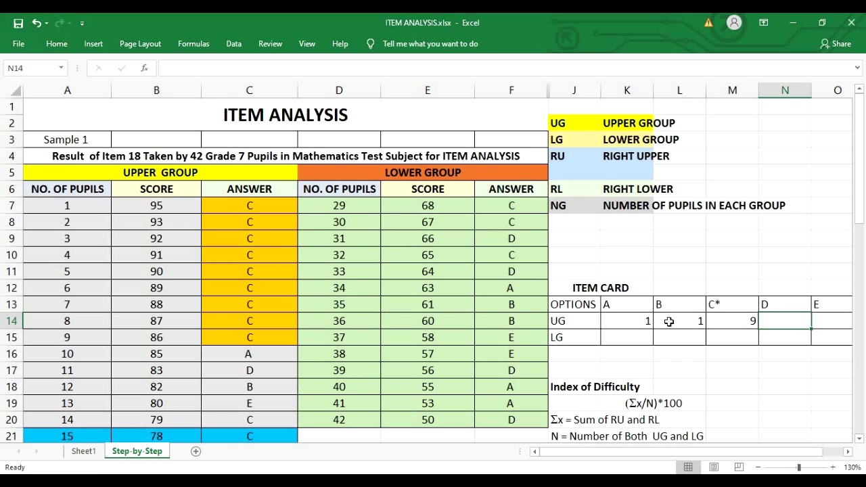
# Check the upper group's D and E answers and enter 1 under each of those options in the item card's UG row.
pyautogui.click(279, 372)
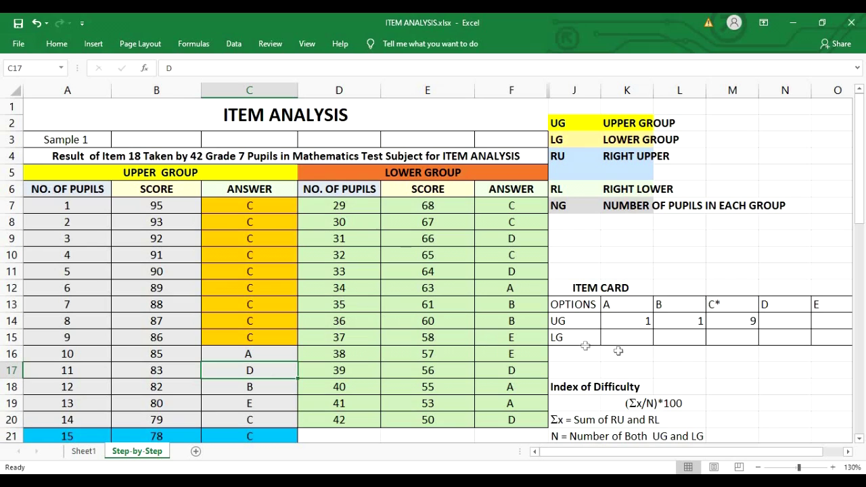
pyautogui.click(779, 316)
pyautogui.write('1')
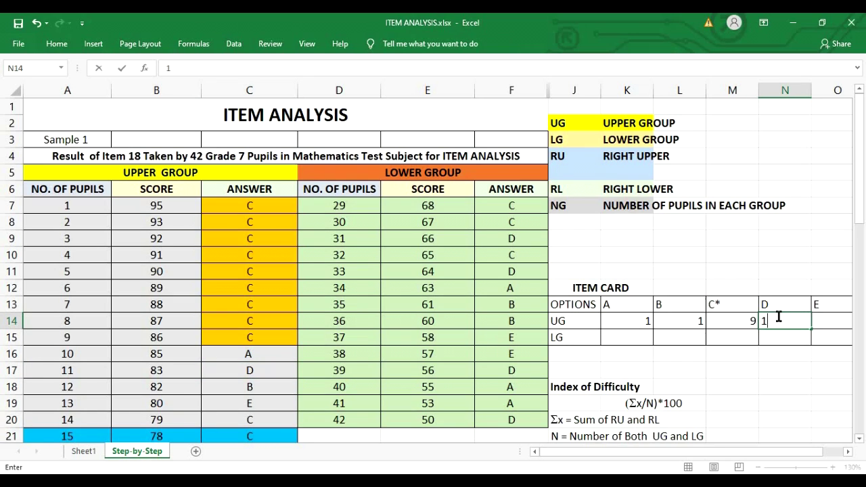
pyautogui.click(266, 408)
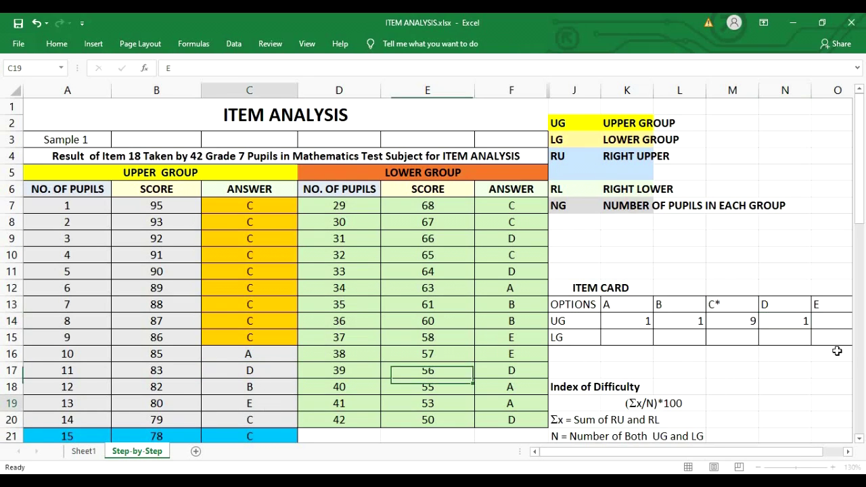
pyautogui.click(832, 325)
pyautogui.write('1')
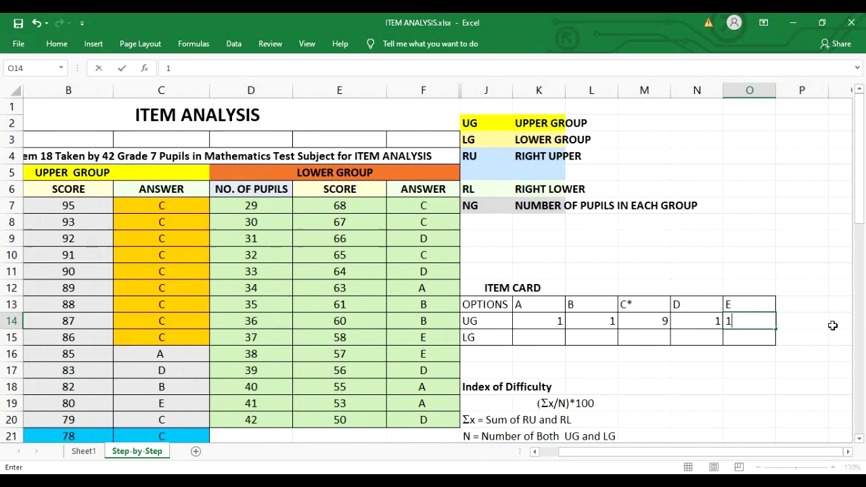
pyautogui.click(430, 357)
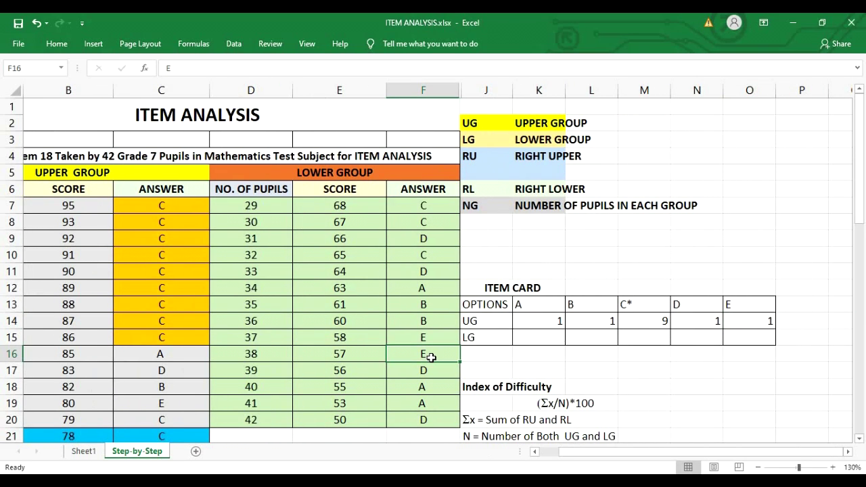
# Check the lower group's C answers in column F and enter 3 in the item card's LG row under option C*.
pyautogui.moveTo(587, 452); pyautogui.dragTo(575, 456)
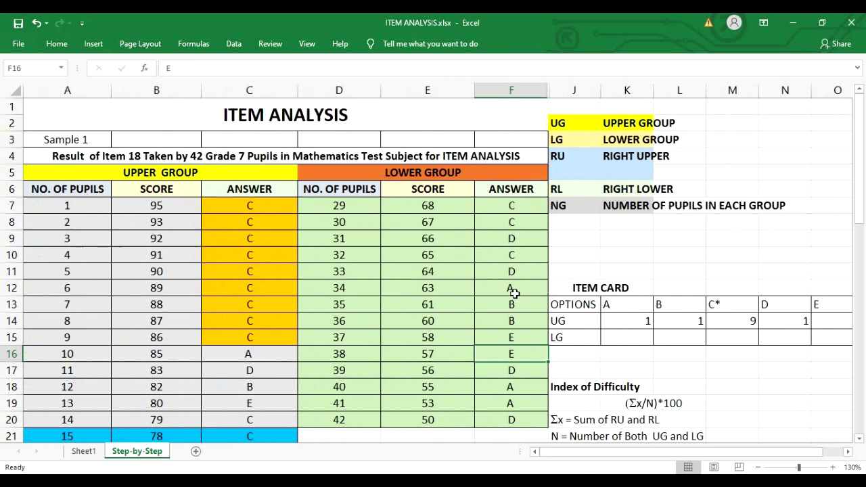
pyautogui.click(525, 209)
pyautogui.moveTo(525, 208); pyautogui.dragTo(523, 223)
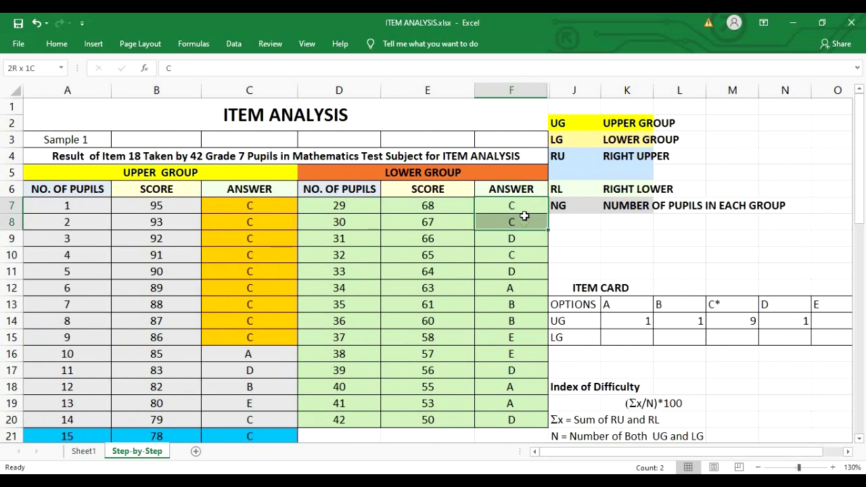
pyautogui.click(533, 257)
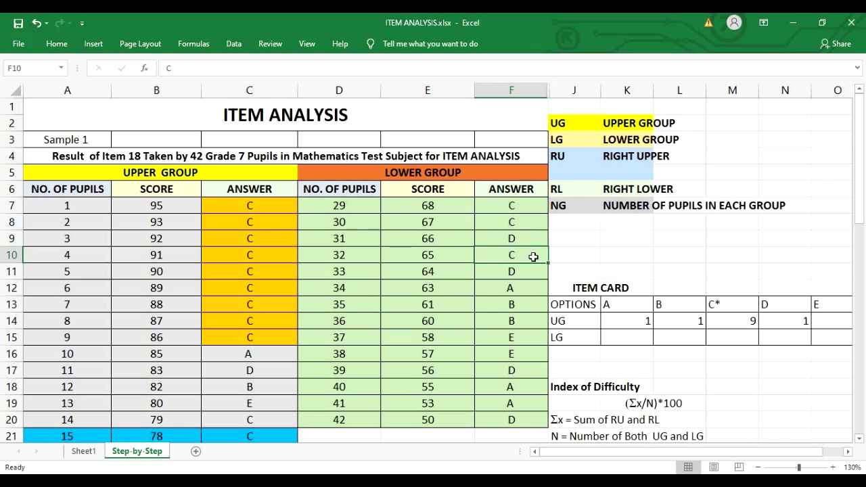
pyautogui.click(713, 334)
pyautogui.write('3')
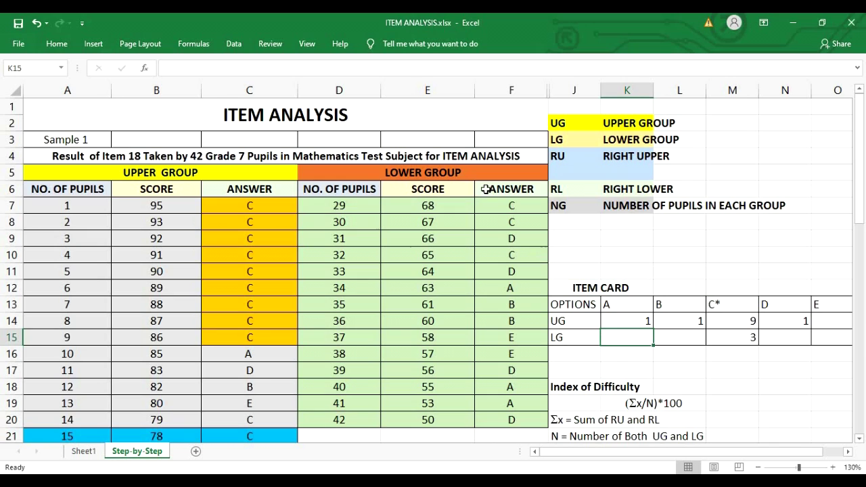
# Fill the lower group's C answers in F7:F8 and F10 with gold.
pyautogui.moveTo(505, 205); pyautogui.dragTo(513, 223)
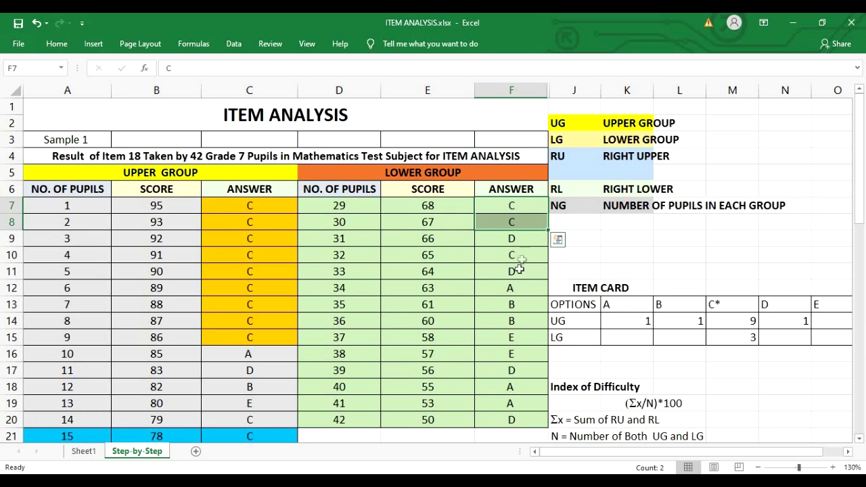
pyautogui.keyDown('ctrl'); pyautogui.click(531, 252); pyautogui.keyUp('ctrl')
pyautogui.click(57, 43)
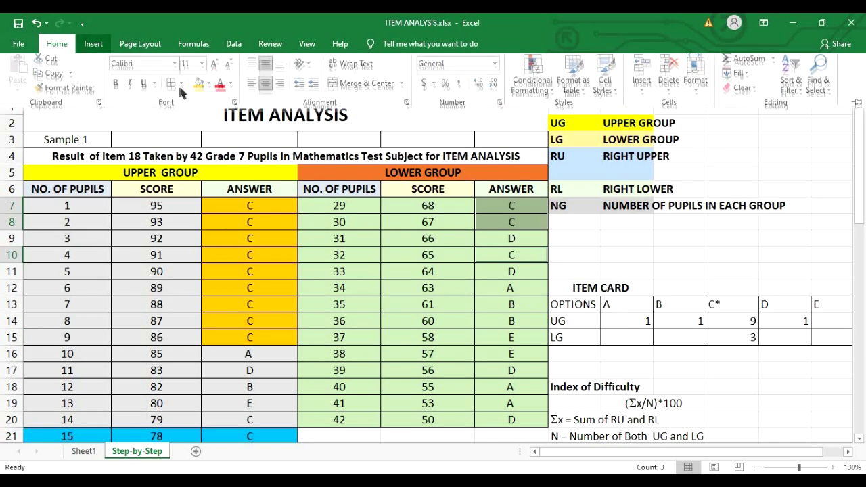
pyautogui.click(199, 82)
pyautogui.click(552, 274)
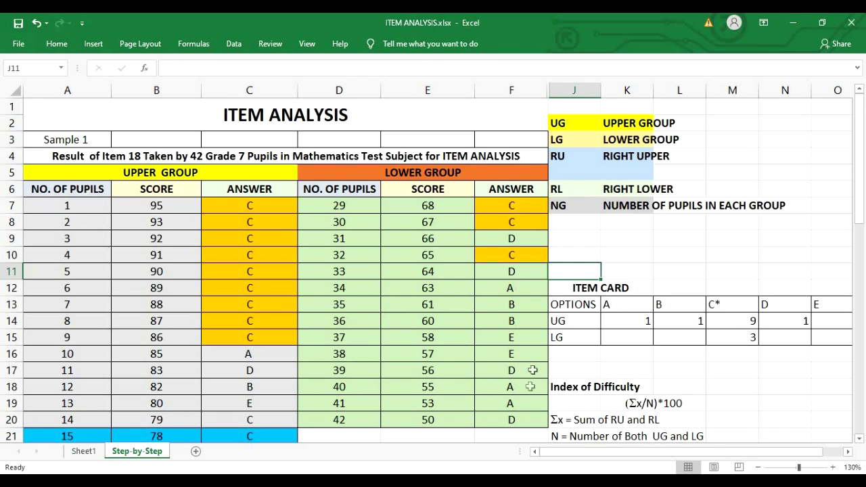
# Enter 3 under option A and 2 under option B in the item card's LG row.
pyautogui.click(636, 339)
pyautogui.write('3')
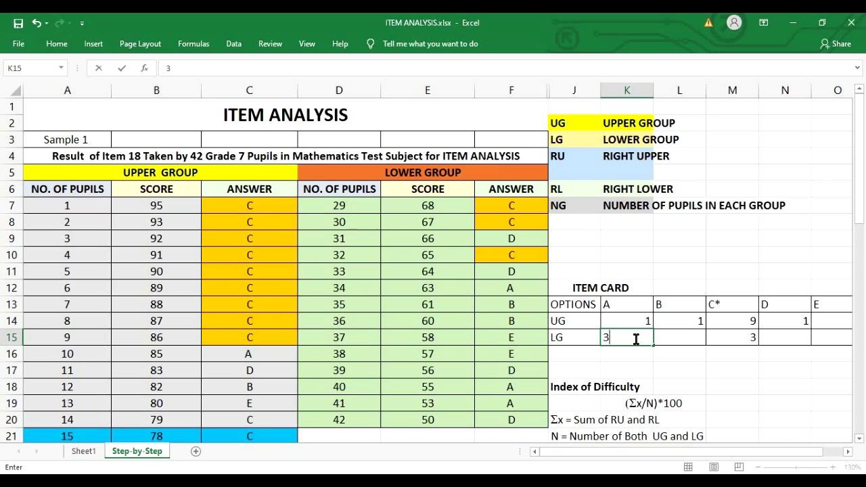
pyautogui.click(667, 340)
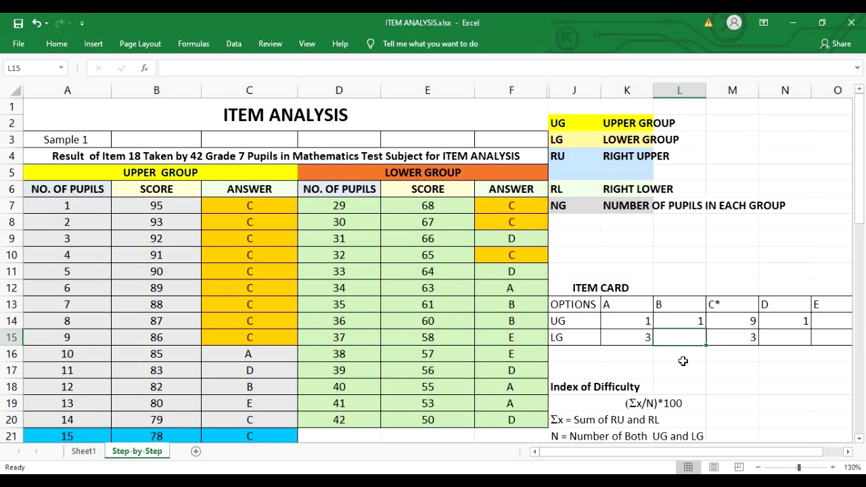
pyautogui.write('2')
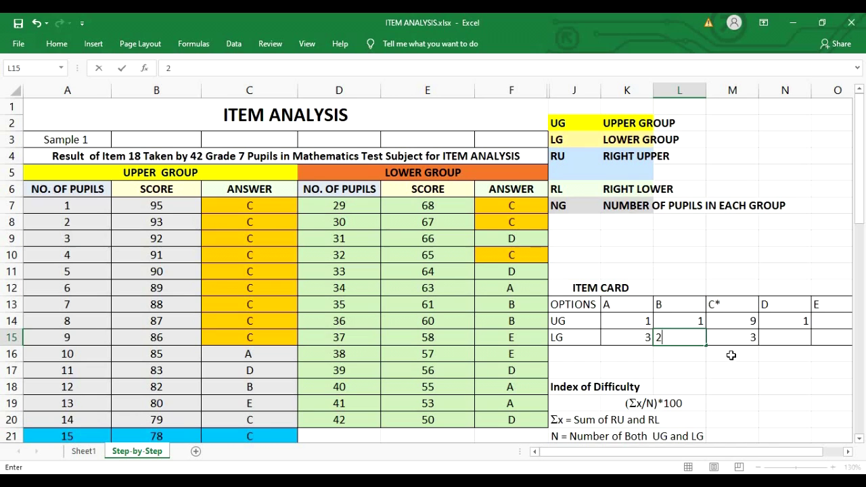
pyautogui.press('Tab')
pyautogui.press('Tab')
# Change the upper group scores of pupils 13 and 14 in B19:B20 to 81 and 80.
pyautogui.moveTo(701, 455)
pyautogui.mouseDown()
pyautogui.moveTo(721, 460)
pyautogui.moveTo(701, 469)
pyautogui.mouseUp()
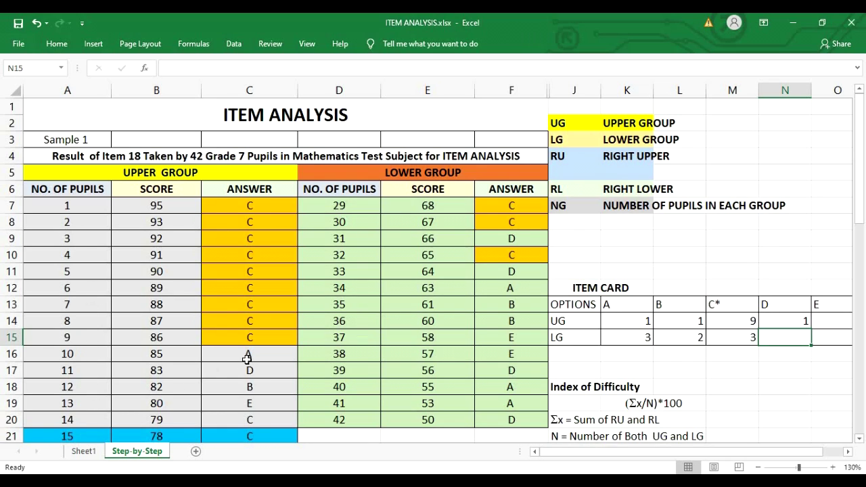
pyautogui.scroll(-1, 342, 377)
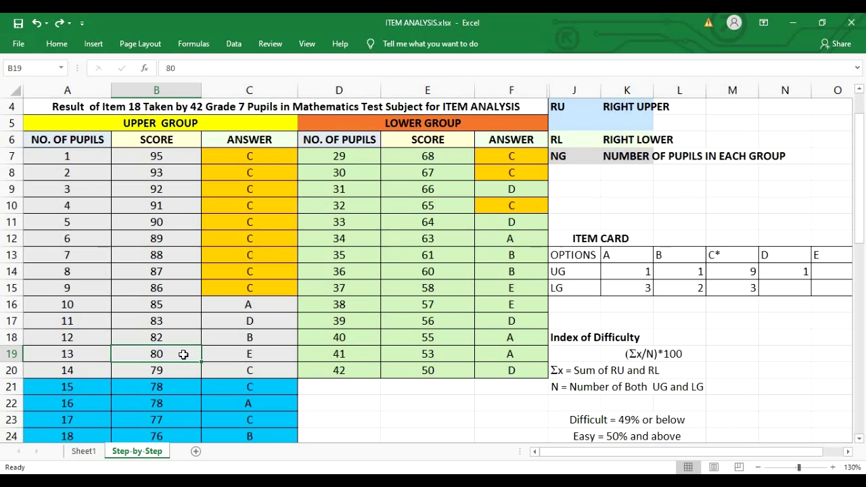
pyautogui.write('81')
pyautogui.press('Return')
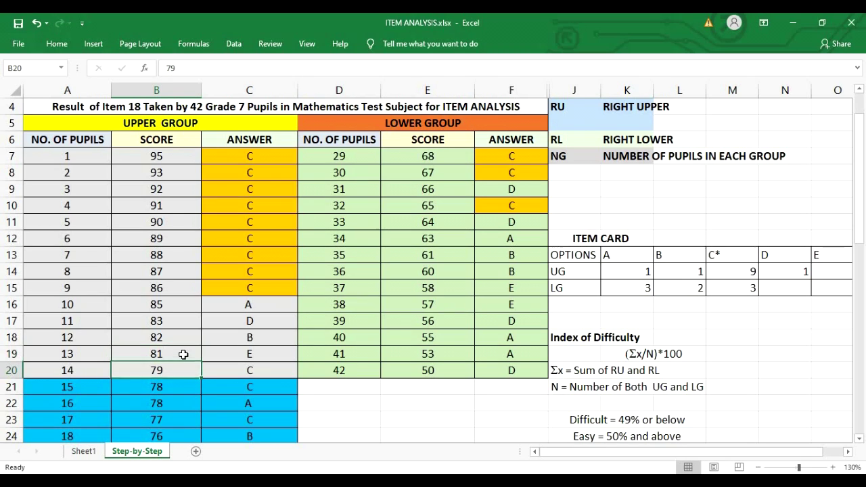
pyautogui.write('80')
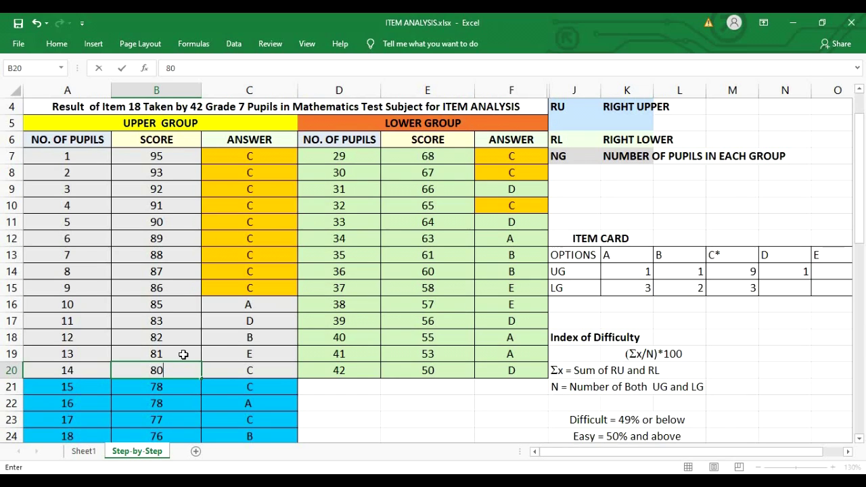
pyautogui.press('Tab')
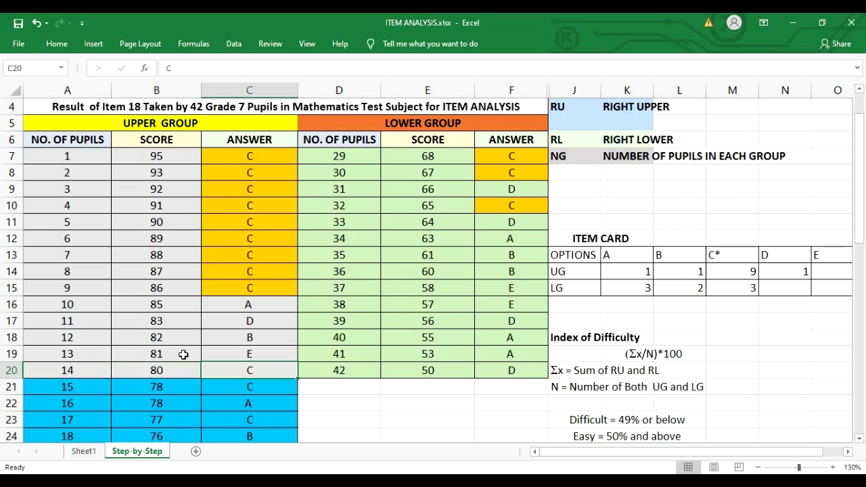
pyautogui.press('Up')
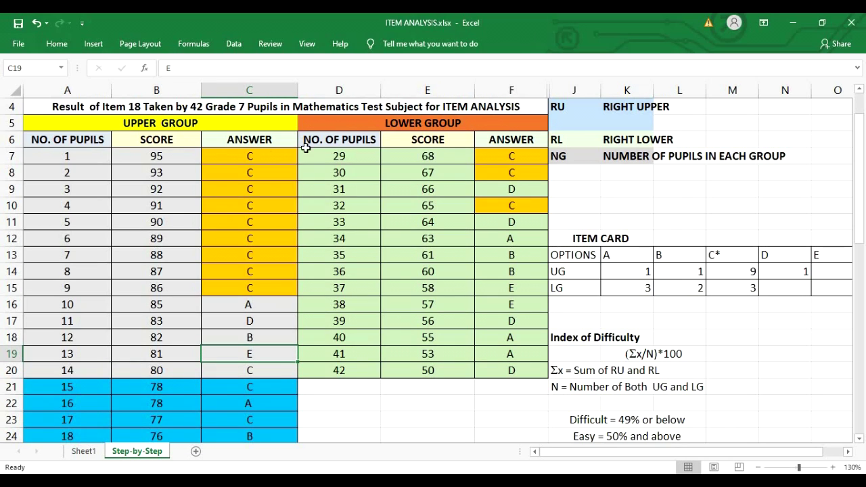
# Renumber the lower group's pupils in D7:D20 as a series from 1 to 14.
pyautogui.moveTo(337, 158); pyautogui.dragTo(338, 368)
pyautogui.write('1')
pyautogui.click(340, 190)
pyautogui.click(353, 155)
pyautogui.moveTo(380, 164); pyautogui.dragTo(429, 301)
pyautogui.click(430, 303)
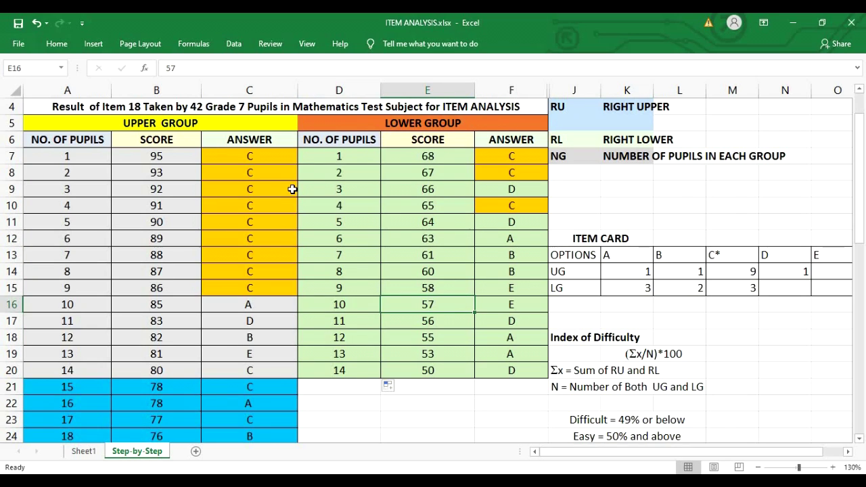
# Change the upper group answers of pupils 13 and 14 in C19:C20 to B and E.
pyautogui.click(256, 354)
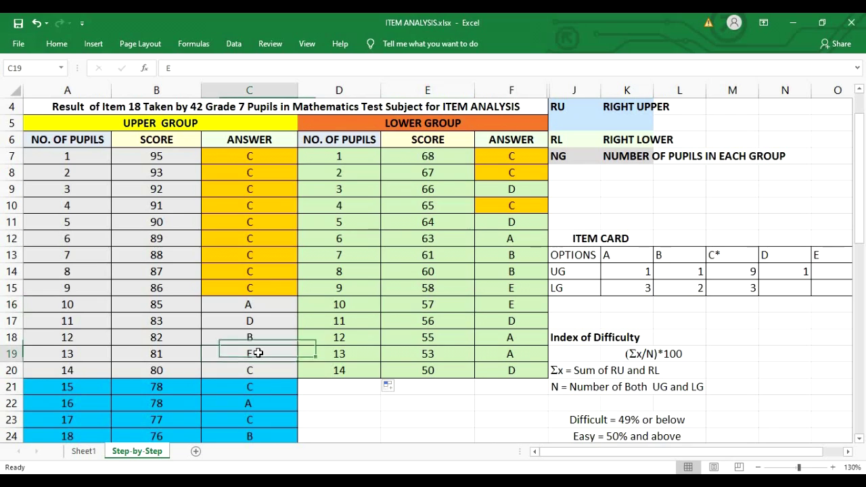
pyautogui.write('B')
pyautogui.press('Return')
pyautogui.write('E')
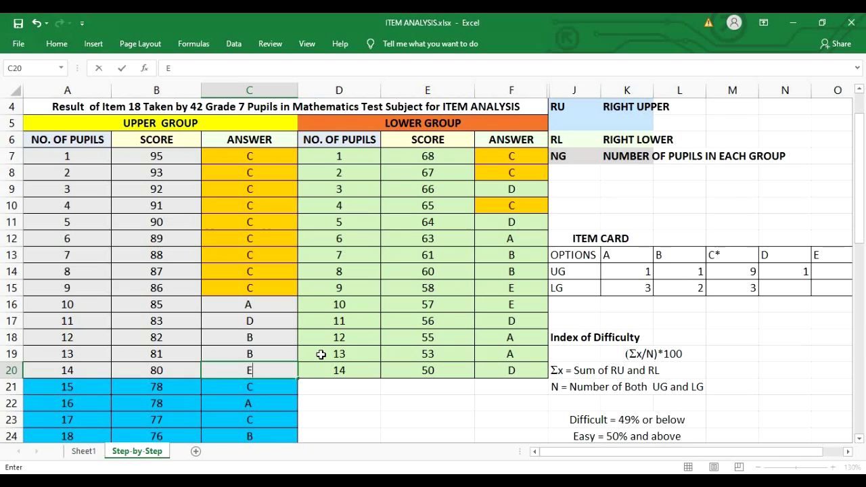
pyautogui.press('Return')
pyautogui.press('Right')
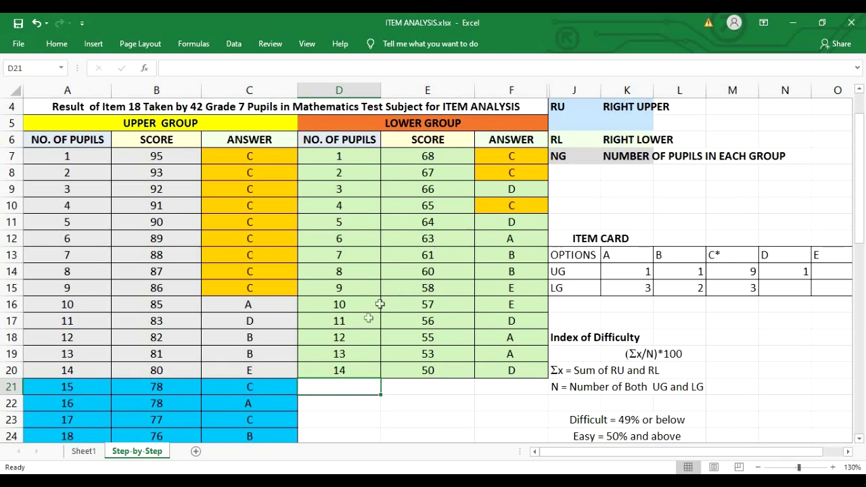
# Set the item card's UG row to 2 under option B and 1 under option E.
pyautogui.click(695, 271)
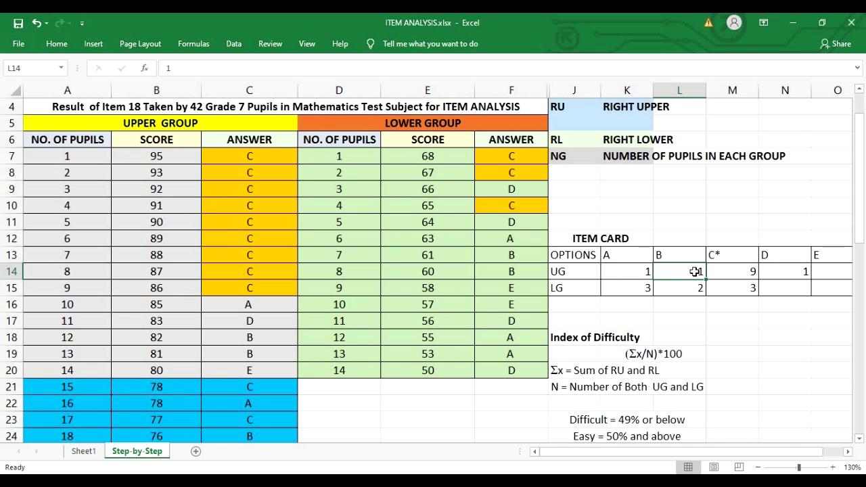
pyautogui.write('2')
pyautogui.press('Tab')
pyautogui.press('Tab')
pyautogui.press('Tab')
pyautogui.write('1')
pyautogui.press('Tab')
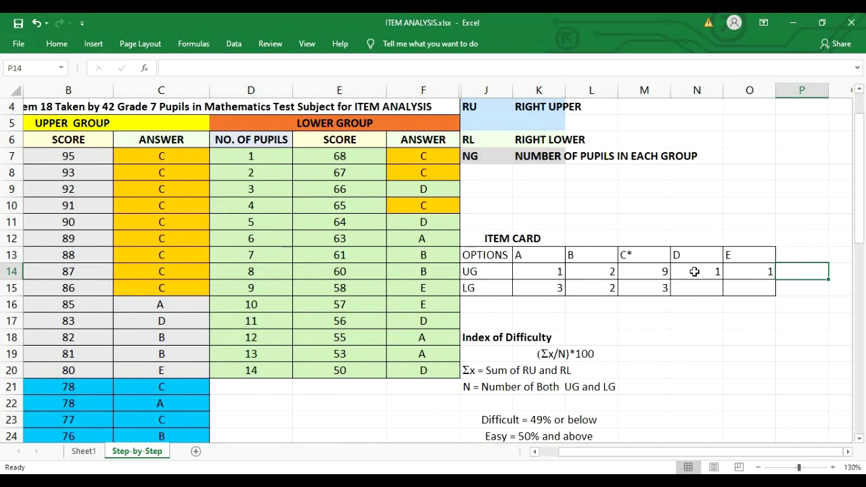
pyautogui.press('Left')
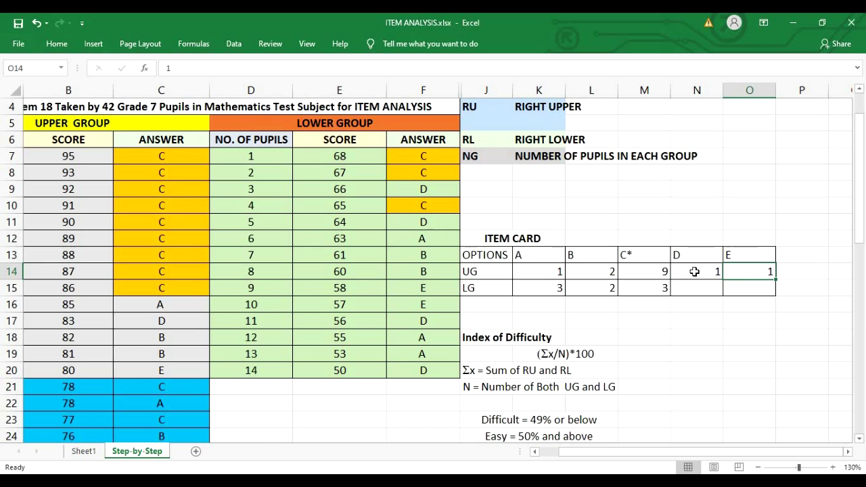
# Check the lower group's D answers, then enter 4 under option D and 2 under option E in the item card's LG row.
pyautogui.click(582, 290)
pyautogui.click(659, 291)
pyautogui.click(699, 287)
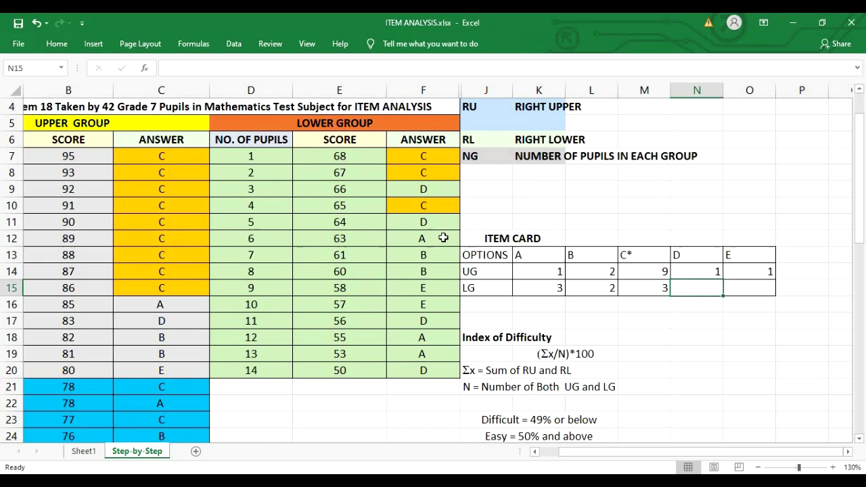
pyautogui.click(437, 191)
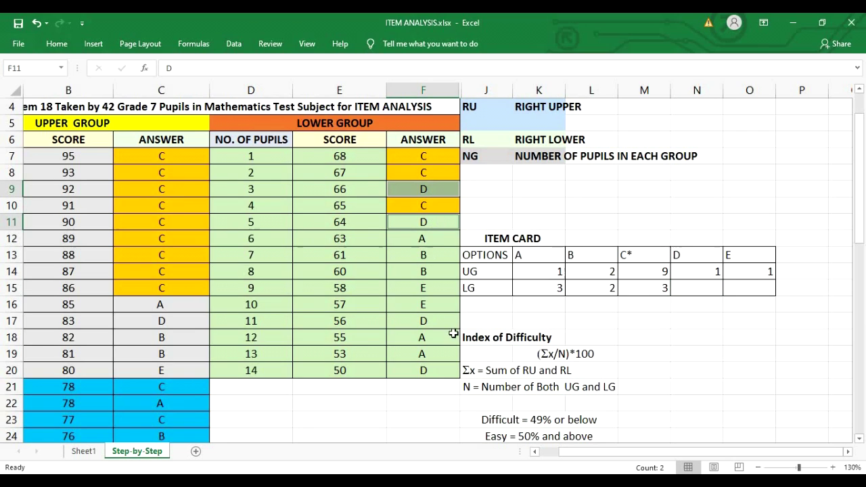
pyautogui.click(695, 292)
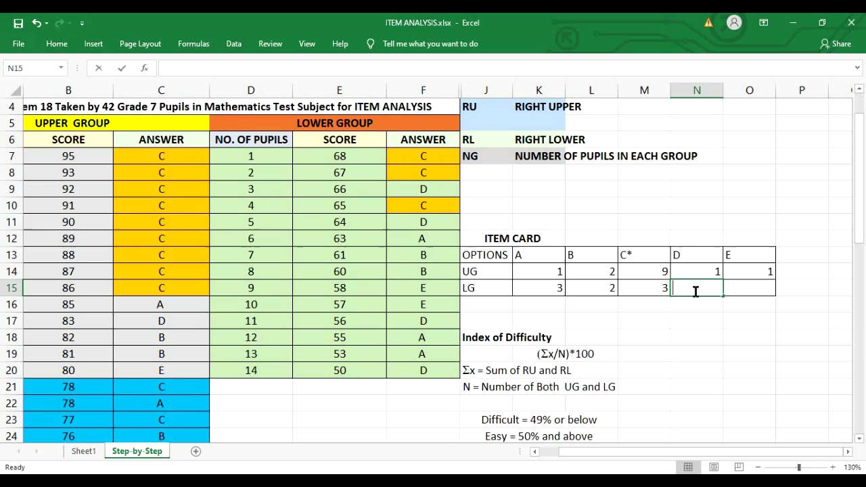
pyautogui.write('4')
pyautogui.click(759, 284)
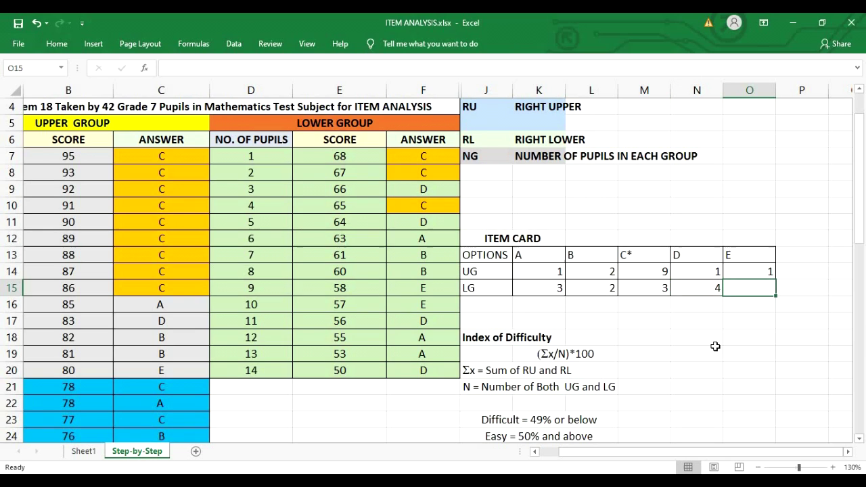
pyautogui.write('2')
pyautogui.click(697, 351)
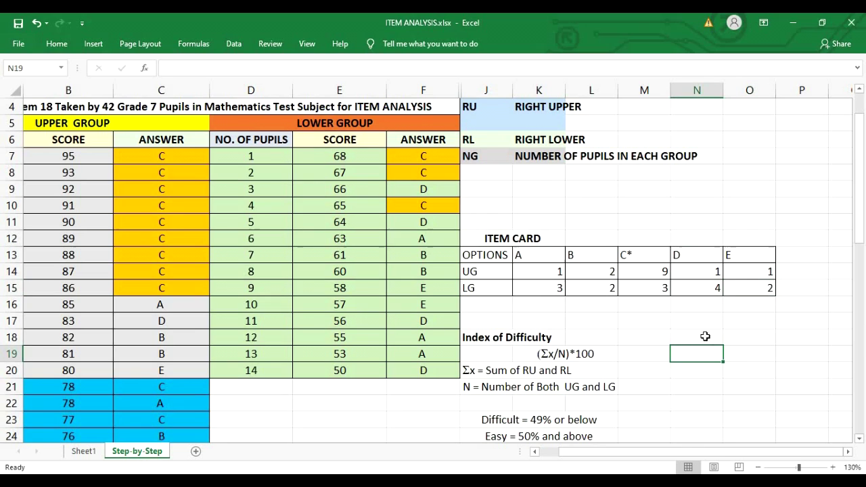
# Center the UG and LG counts in K14:O15 of the item card horizontally.
pyautogui.moveTo(542, 271); pyautogui.dragTo(754, 284)
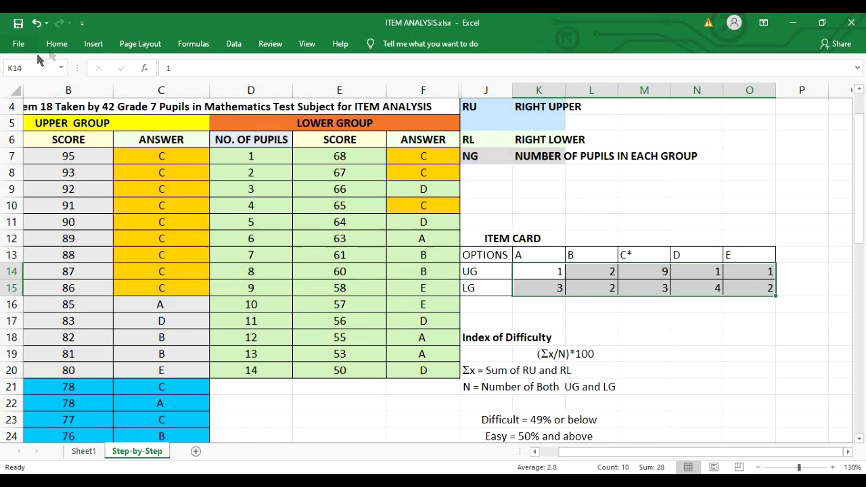
pyautogui.click(68, 44)
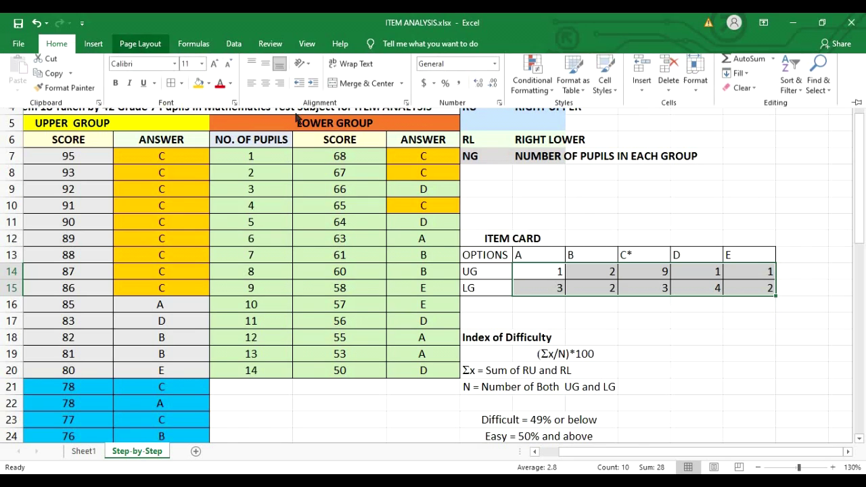
pyautogui.click(266, 87)
pyautogui.click(697, 353)
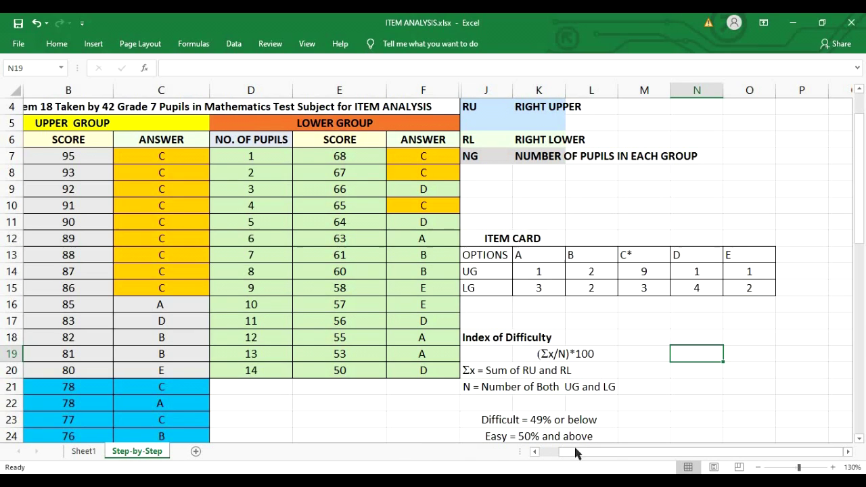
# Examine the Index of Difficulty section, including its formula in K19 and the Σx definition below it.
pyautogui.hscroll(-2, 600, 329)
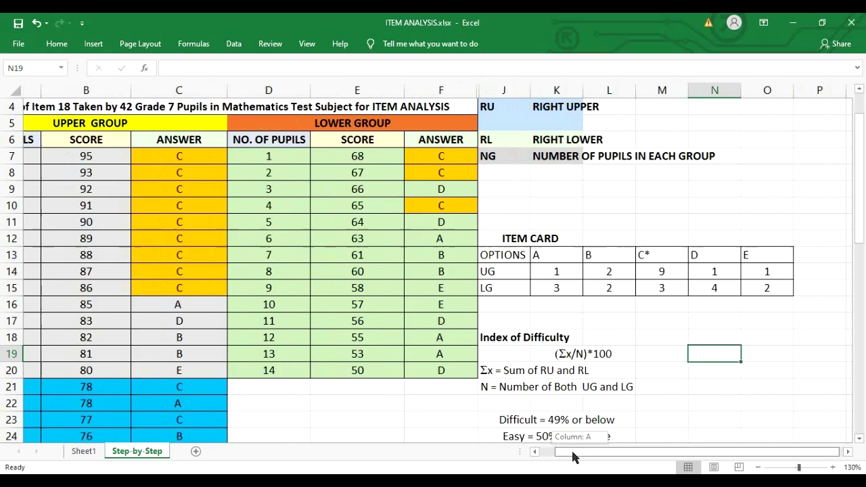
pyautogui.hscroll(2, 593, 377)
pyautogui.scroll(-3, 593, 377)
pyautogui.moveTo(473, 188); pyautogui.dragTo(568, 291)
pyautogui.click(627, 324)
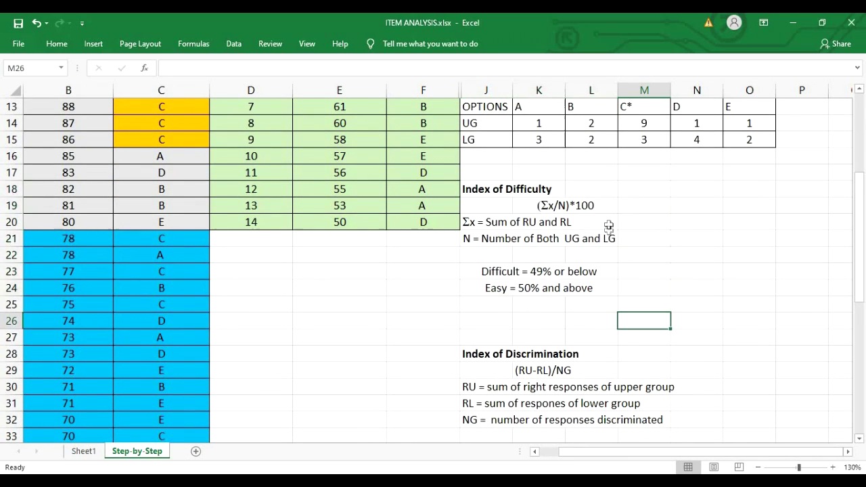
pyautogui.click(582, 205)
pyautogui.click(572, 192)
pyautogui.scroll(3, 572, 182)
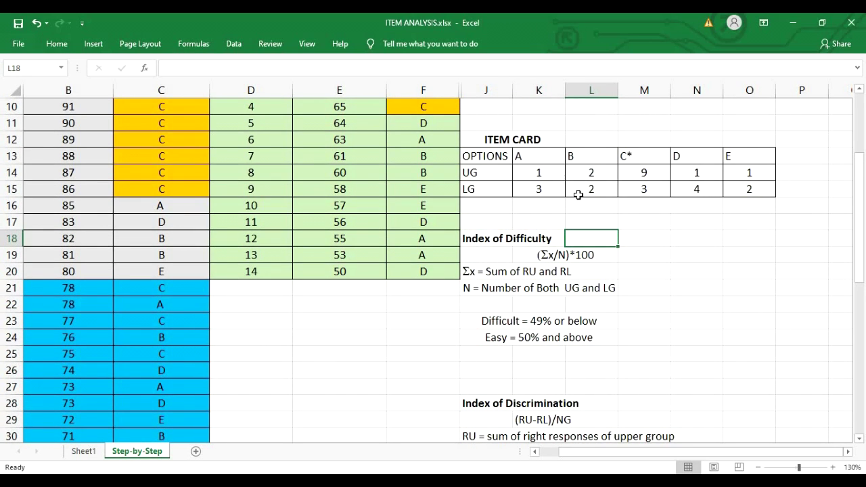
pyautogui.click(609, 276)
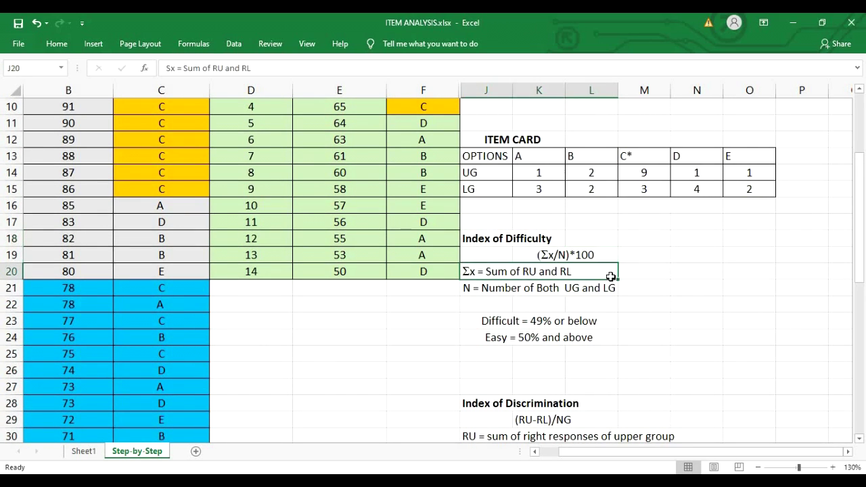
pyautogui.click(562, 255)
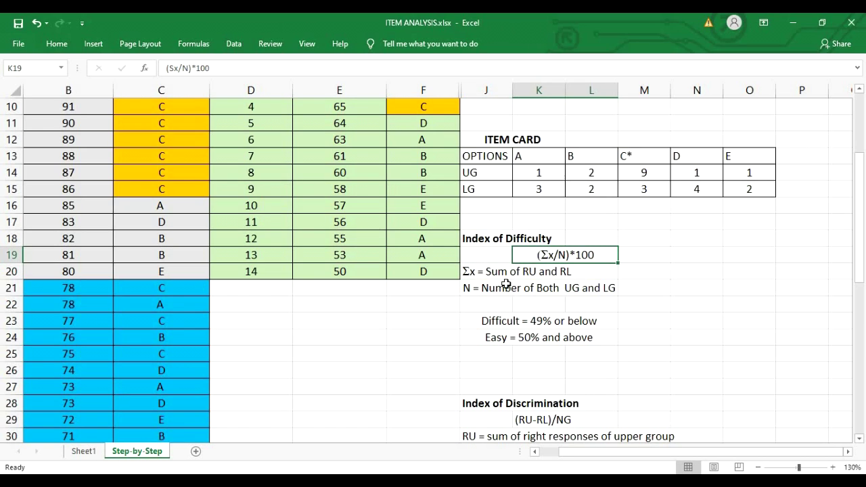
# Check the RU and RL abbreviations in the legend against the Σx and N definitions of the difficulty formula.
pyautogui.scroll(3, 524, 274)
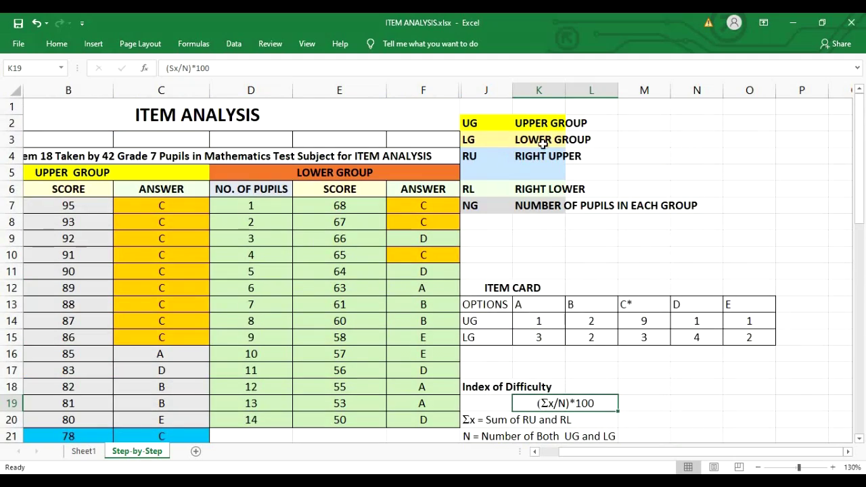
pyautogui.click(539, 158)
pyautogui.scroll(-2, 562, 206)
pyautogui.scroll(2, 541, 183)
pyautogui.scroll(-5, 537, 171)
pyautogui.scroll(1, 539, 215)
pyautogui.click(572, 224)
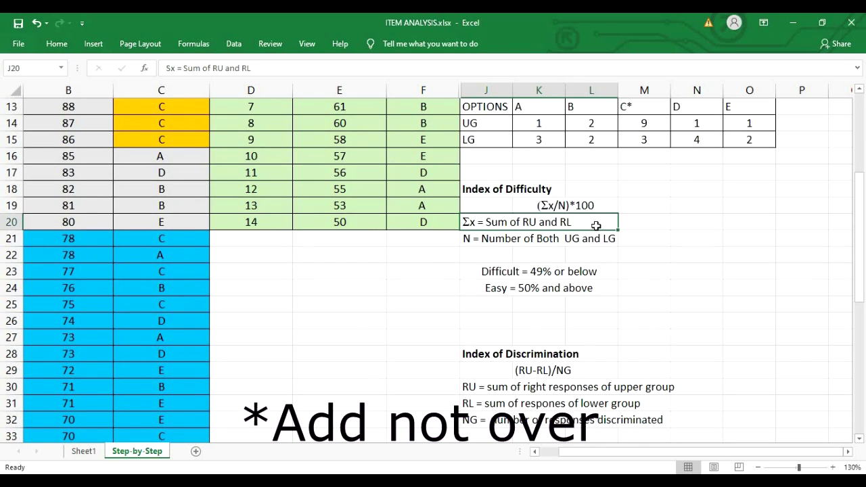
pyautogui.click(570, 207)
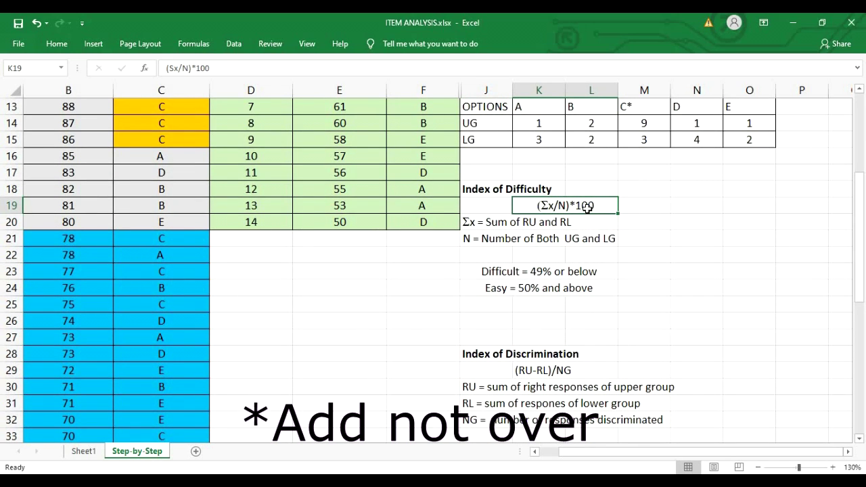
pyautogui.click(507, 239)
# Enter 14 beside the item card's UG row in P14, 14 beside the LG row in P15, and the combined total 28 in P16.
pyautogui.scroll(1, 636, 243)
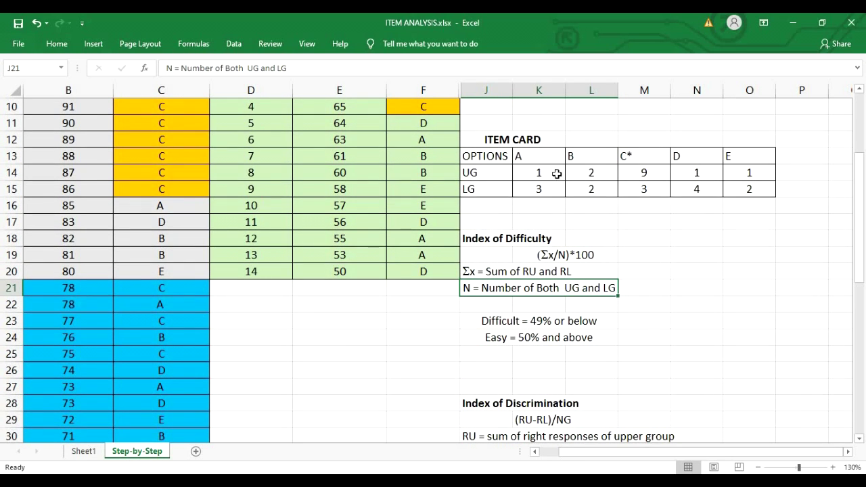
pyautogui.click(730, 188)
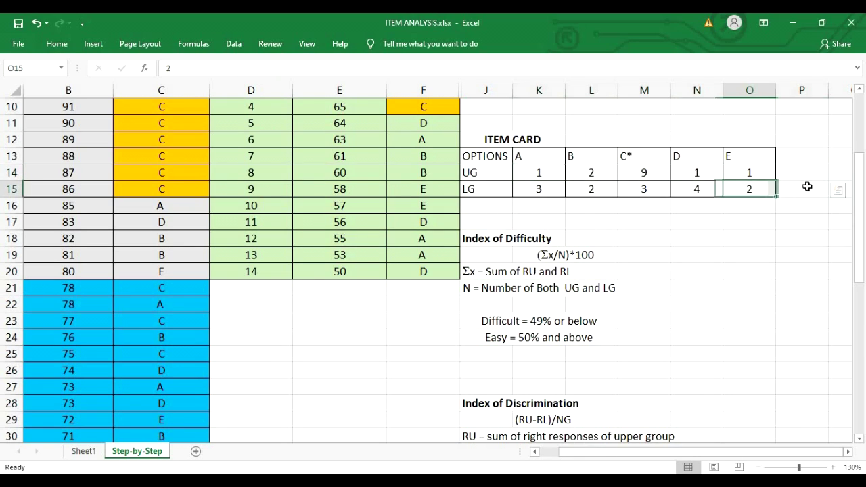
pyautogui.click(792, 209)
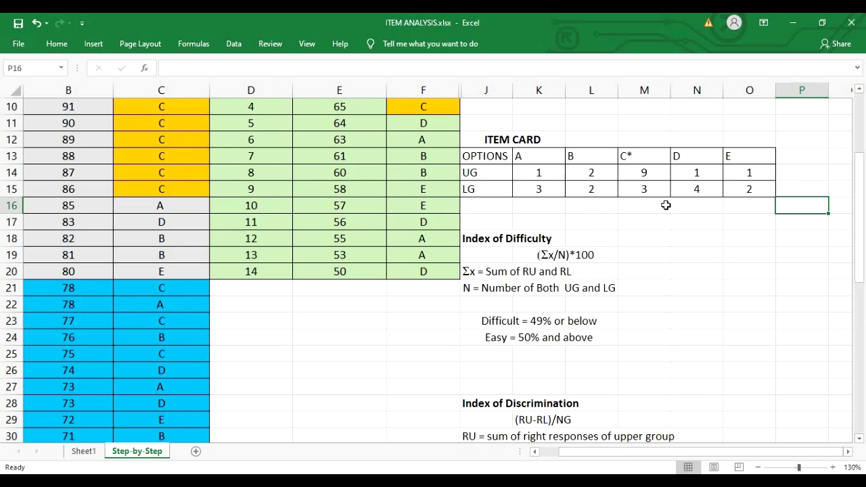
pyautogui.moveTo(529, 174); pyautogui.dragTo(763, 172)
pyautogui.click(788, 171)
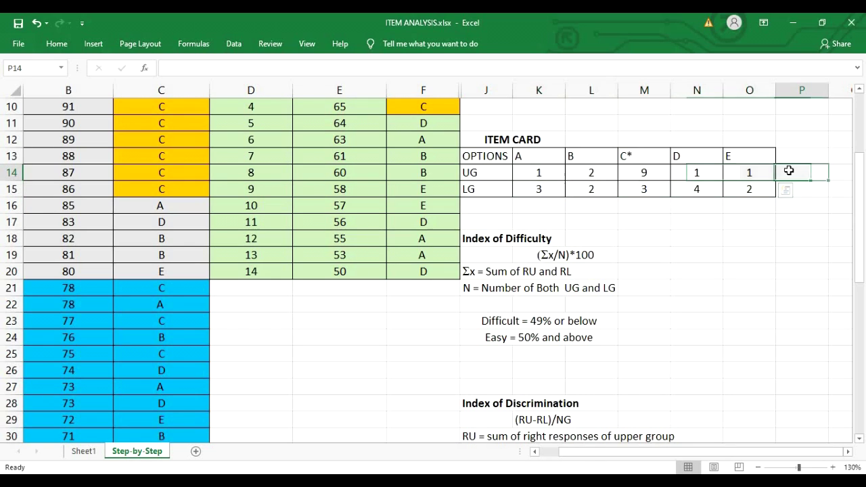
pyautogui.write('14')
pyautogui.press('Return')
pyautogui.write('14')
pyautogui.press('Return')
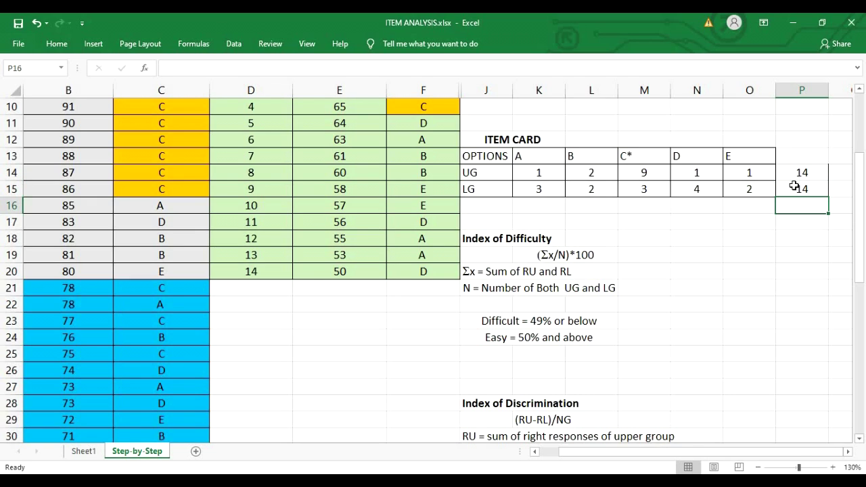
pyautogui.write('28')
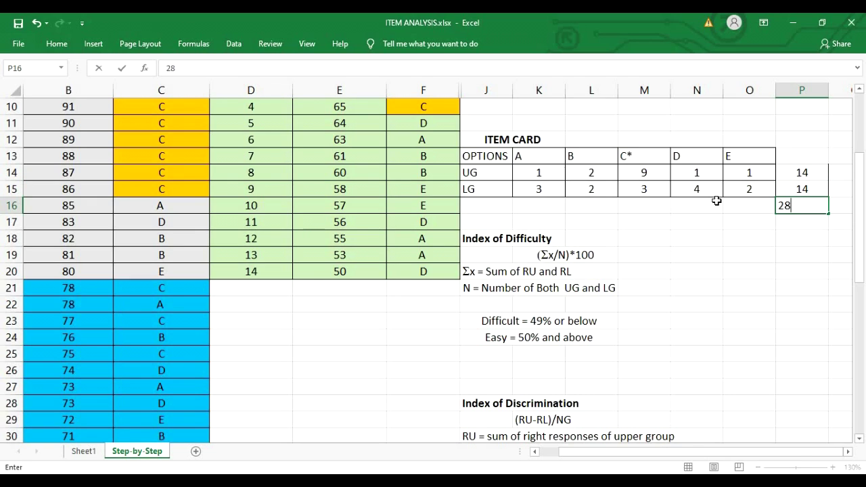
pyautogui.click(812, 268)
# Review the Difficult and Easy percentage criteria in J23 and J24 alongside the Index of Difficulty formula.
pyautogui.scroll(-2, 624, 236)
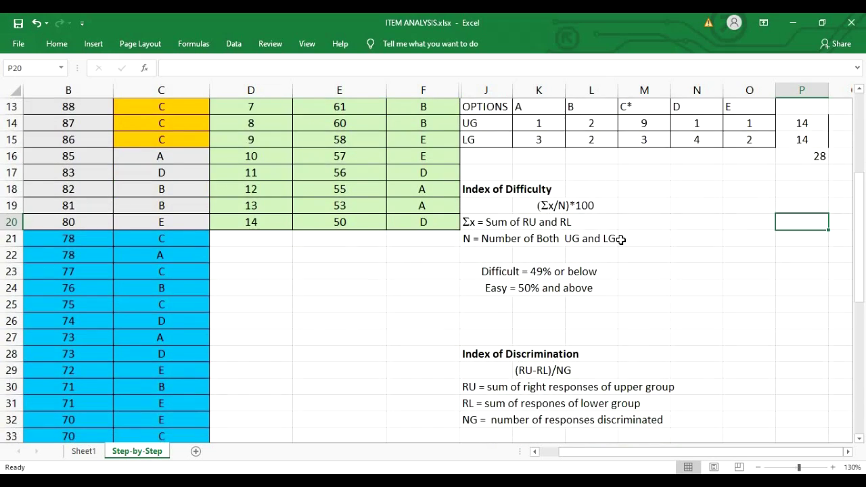
pyautogui.scroll(1, 618, 242)
pyautogui.moveTo(472, 269); pyautogui.dragTo(545, 274)
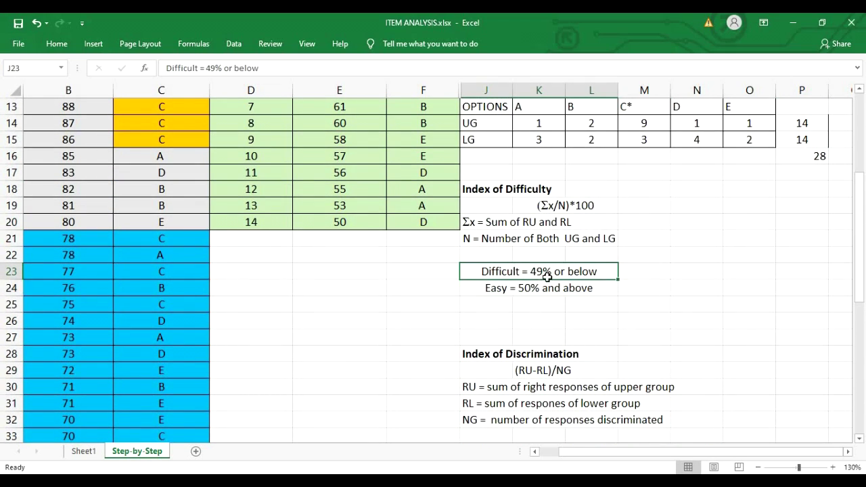
pyautogui.moveTo(553, 205); pyautogui.dragTo(638, 239)
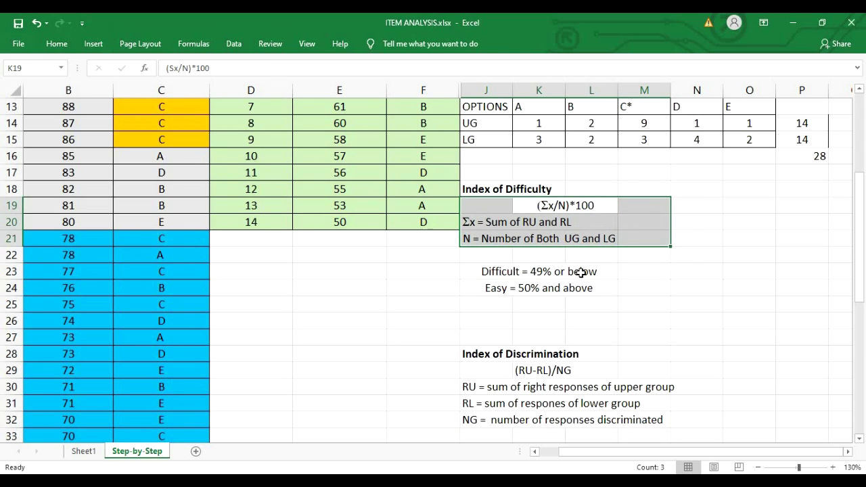
pyautogui.click(535, 289)
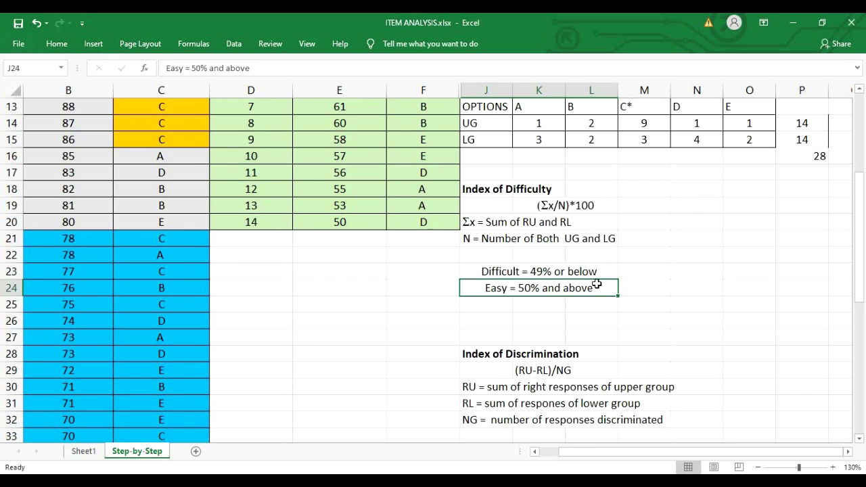
pyautogui.click(666, 269)
pyautogui.scroll(1, 704, 250)
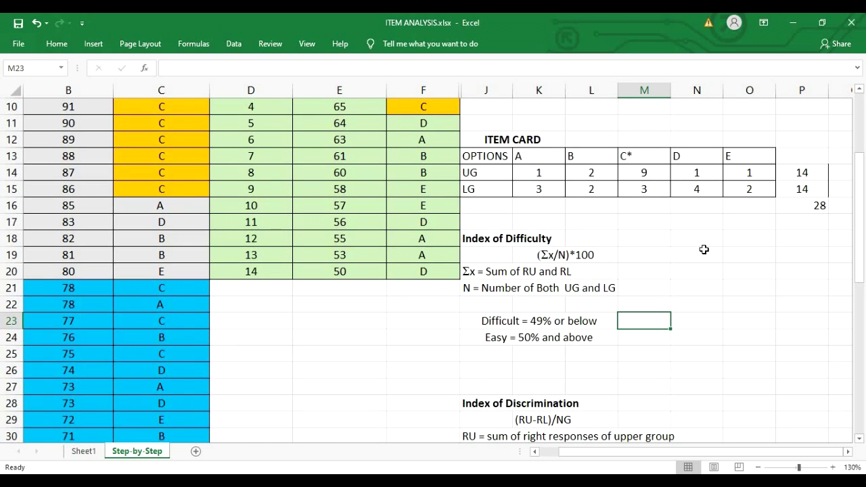
pyautogui.click(704, 261)
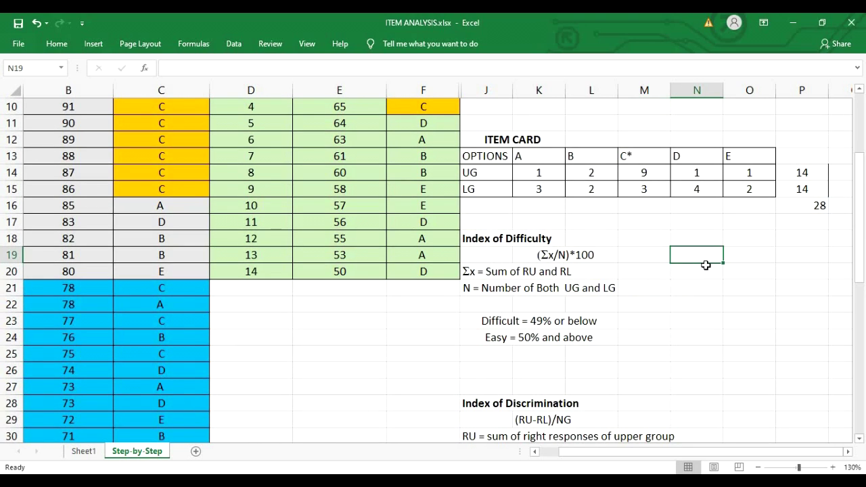
pyautogui.write('9')
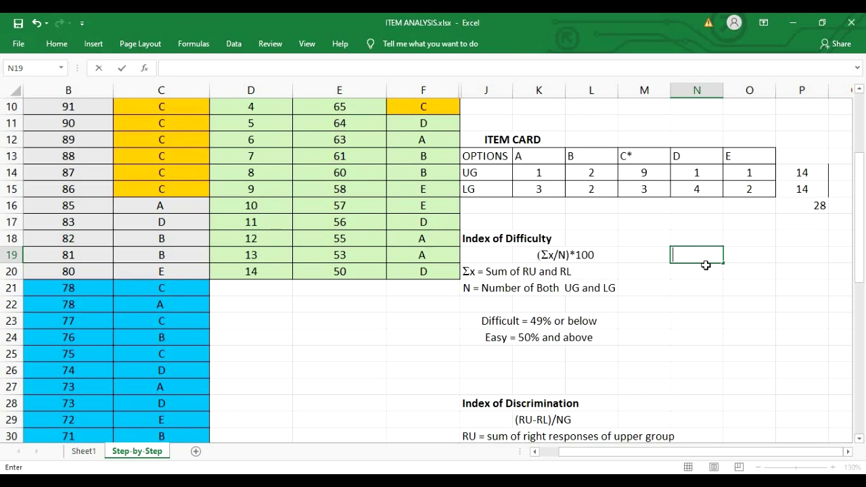
pyautogui.click(702, 298)
# Keep the full command ribbon permanently displayed above the sheet, with cell N19 selected.
pyautogui.click(701, 266)
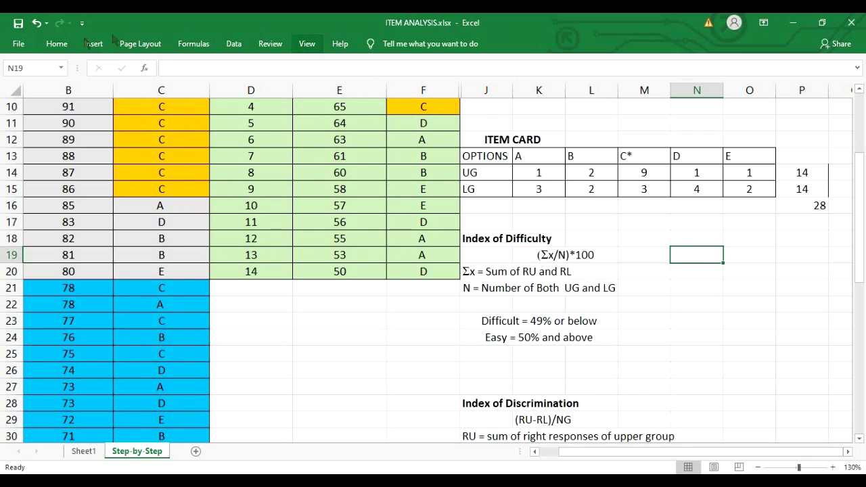
pyautogui.click(57, 43)
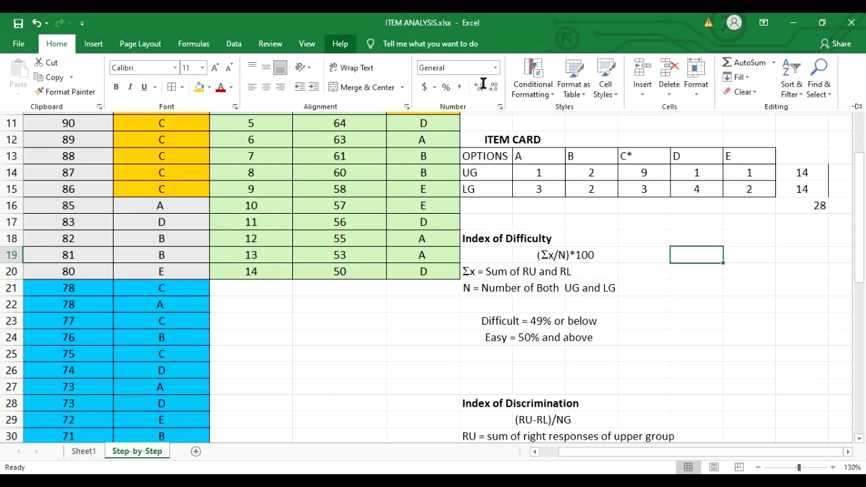
pyautogui.click(857, 108)
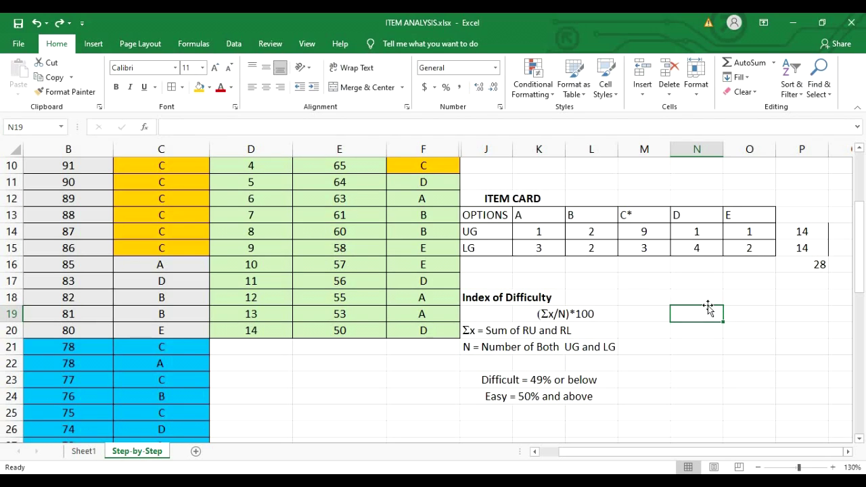
# Calculate the index of difficulty in N19 with the formula =((M14+M15)/P16)*100.
pyautogui.write('=((')
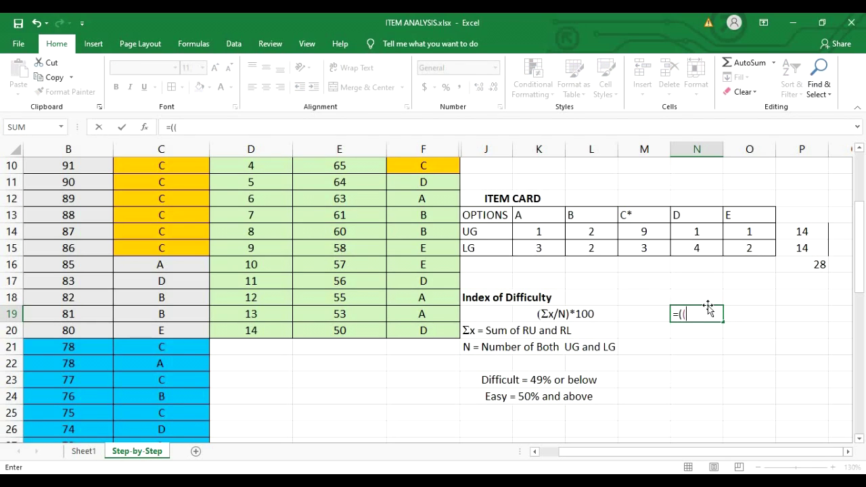
pyautogui.click(655, 232)
pyautogui.write('+')
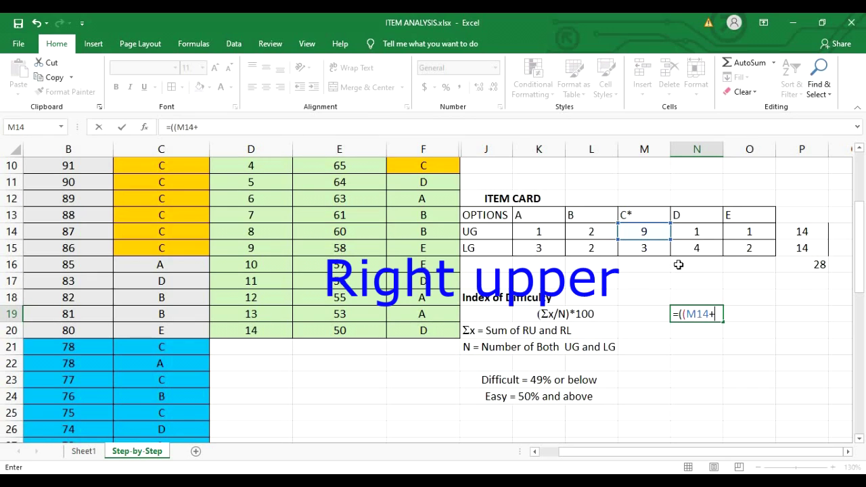
pyautogui.click(641, 248)
pyautogui.write(')')
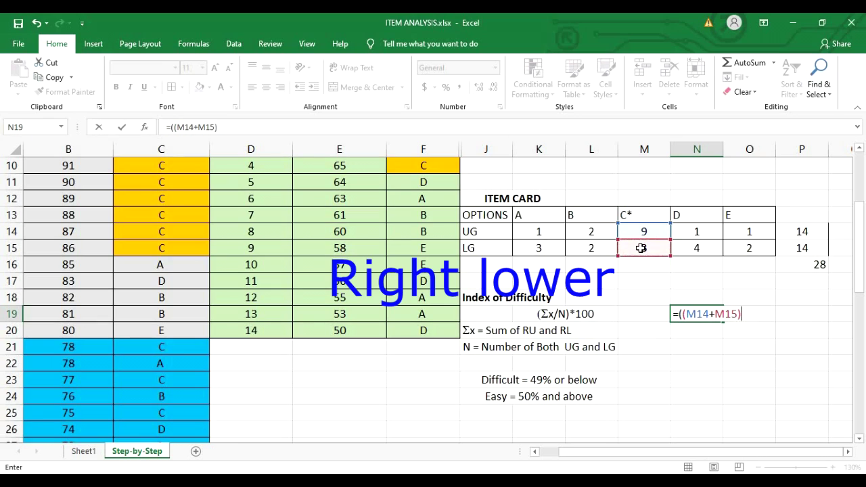
pyautogui.write('/')
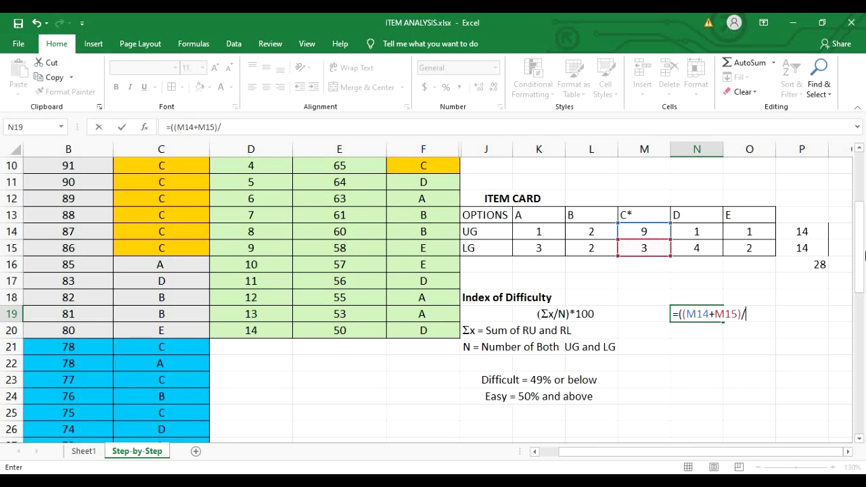
pyautogui.click(818, 266)
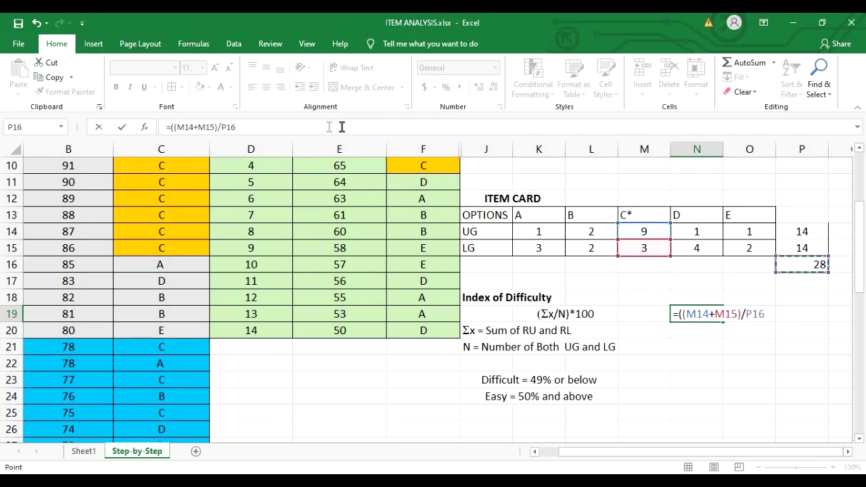
pyautogui.click(280, 131)
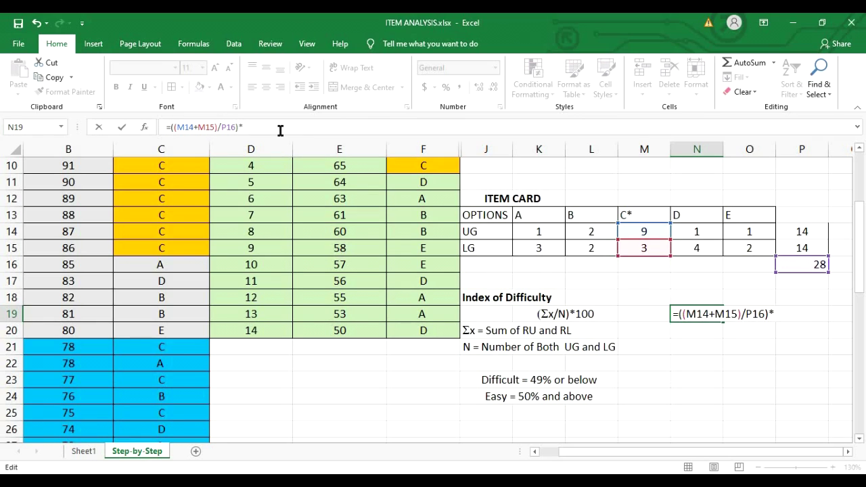
pyautogui.press('Return')
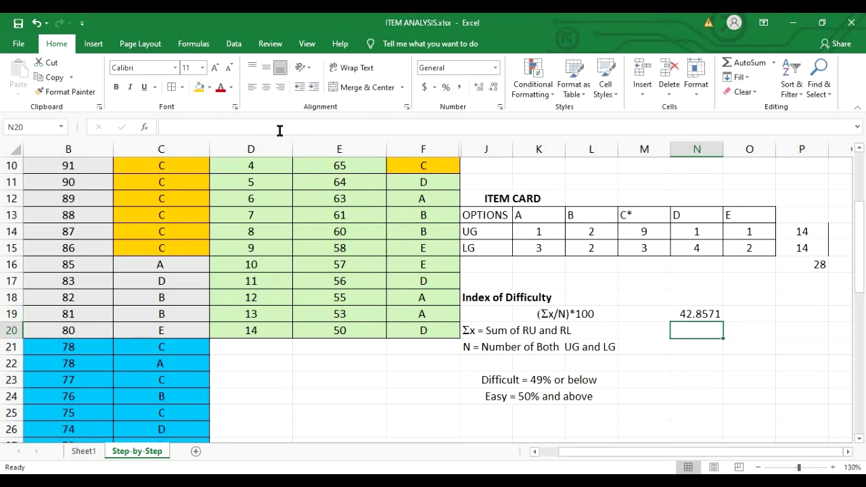
pyautogui.click(740, 313)
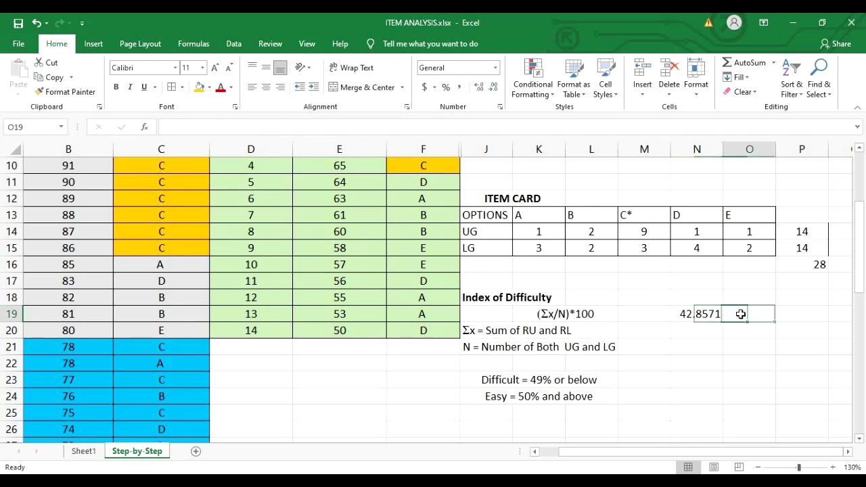
# Enter the rounded difficulty index 42.86 in O19, make it bold and give the cell a gold fill.
pyautogui.write('42.86')
pyautogui.press('Return')
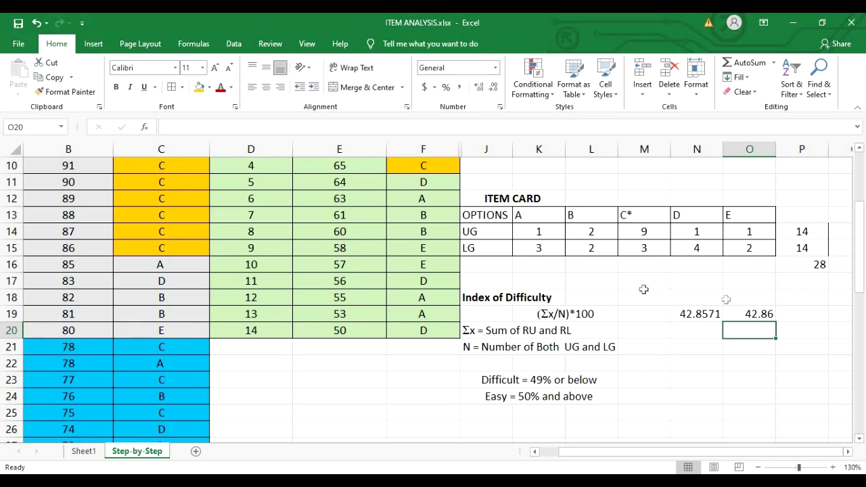
pyautogui.scroll(-1, 642, 291)
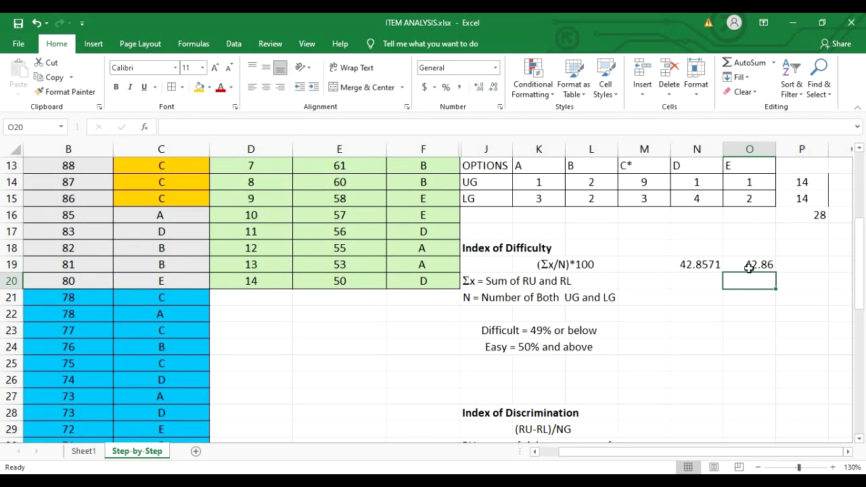
pyautogui.click(748, 269)
pyautogui.hotkey('ctrl', 'b')
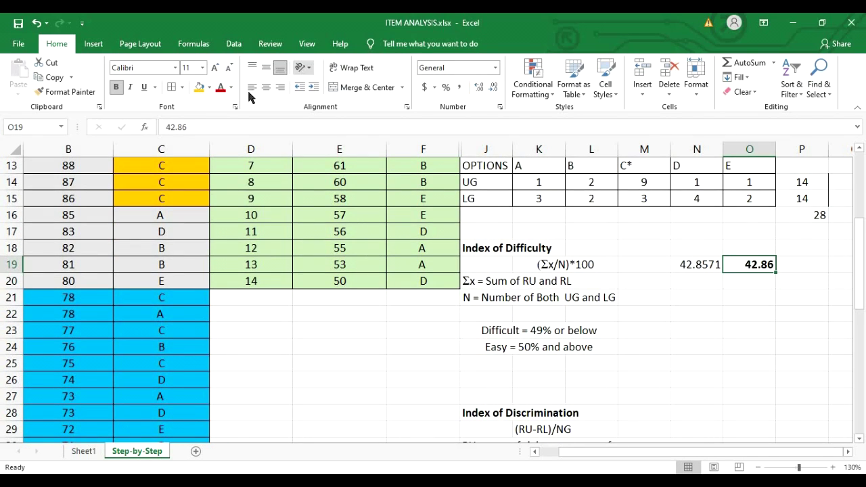
pyautogui.click(200, 87)
pyautogui.click(678, 296)
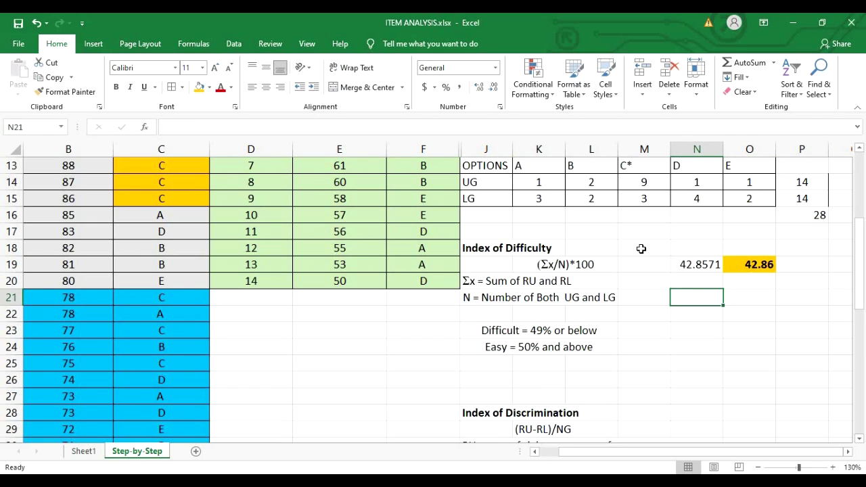
# Check the Difficult criterion in J23, and change the highlighted difficulty index in O19 to 42.86%.
pyautogui.scroll(-1, 615, 339)
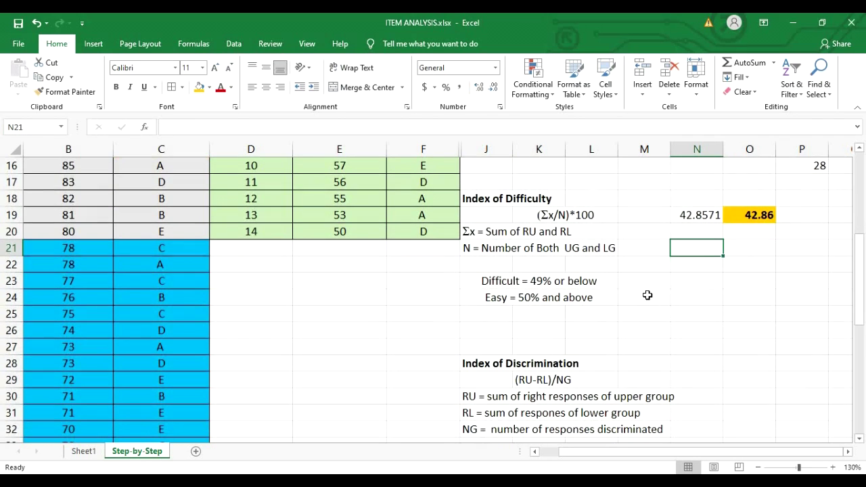
pyautogui.click(580, 282)
pyautogui.click(665, 284)
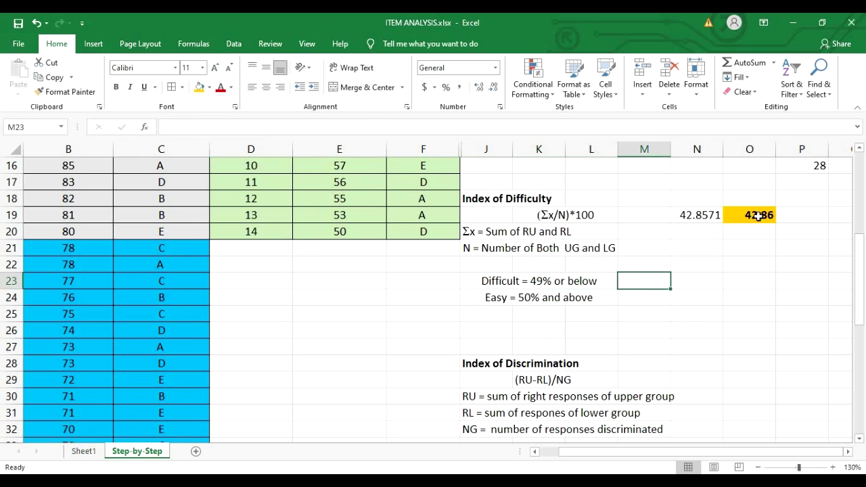
pyautogui.click(562, 284)
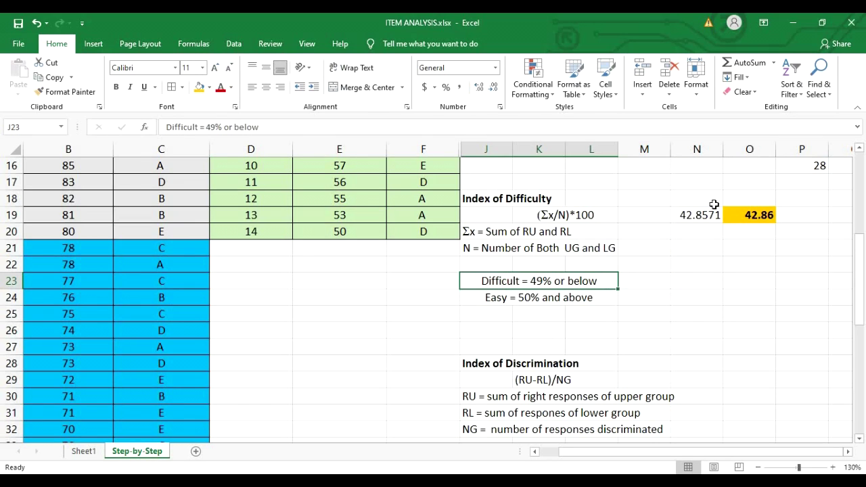
pyautogui.click(752, 215)
pyautogui.click(496, 123)
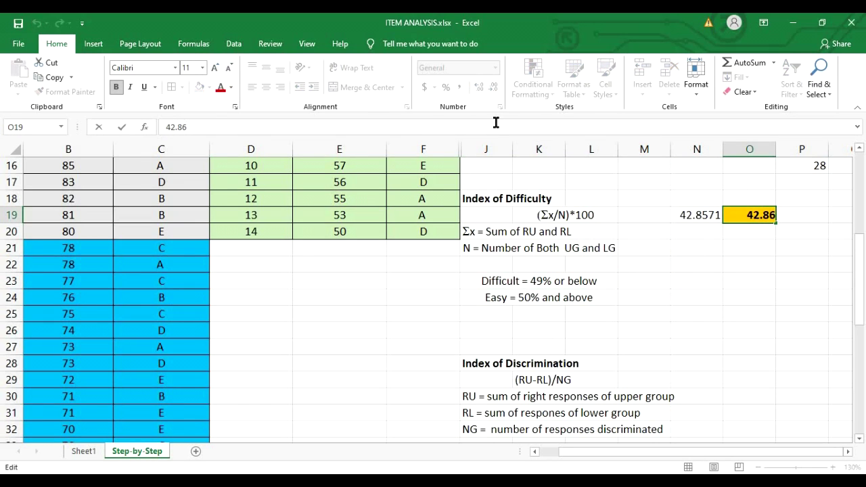
pyautogui.write('%')
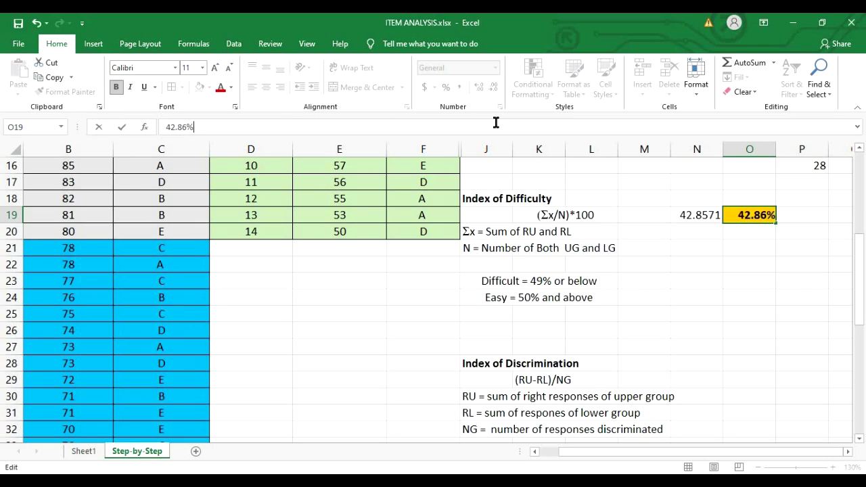
pyautogui.click(736, 326)
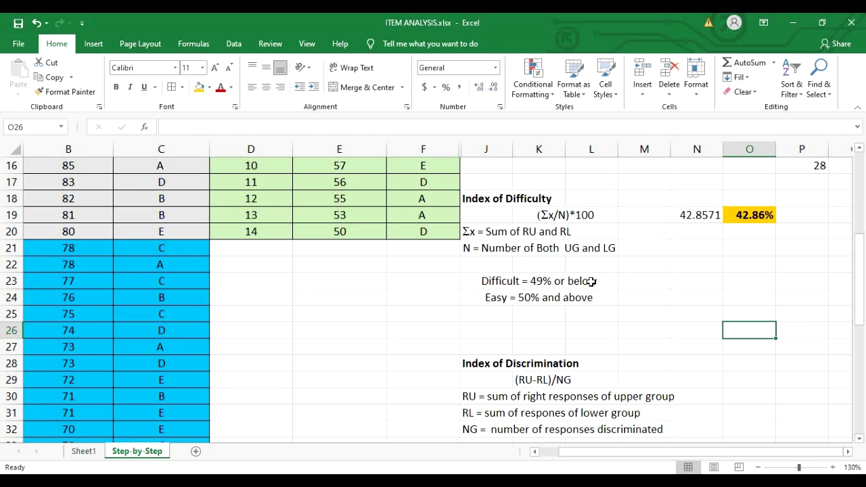
# Copy the item card block J12:P16 with its group totals and paste it at P28, beside the Index of Discrimination notes.
pyautogui.scroll(-2, 590, 281)
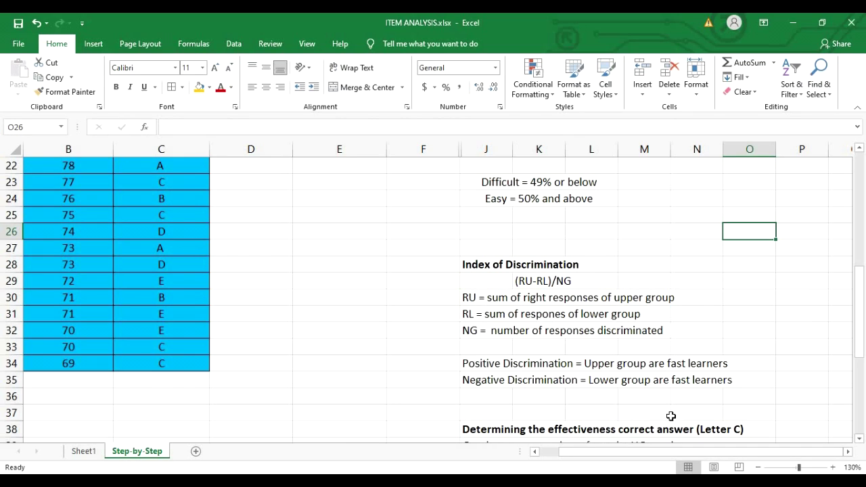
pyautogui.scroll(3, 670, 415)
pyautogui.scroll(3, 670, 416)
pyautogui.scroll(-1, 670, 415)
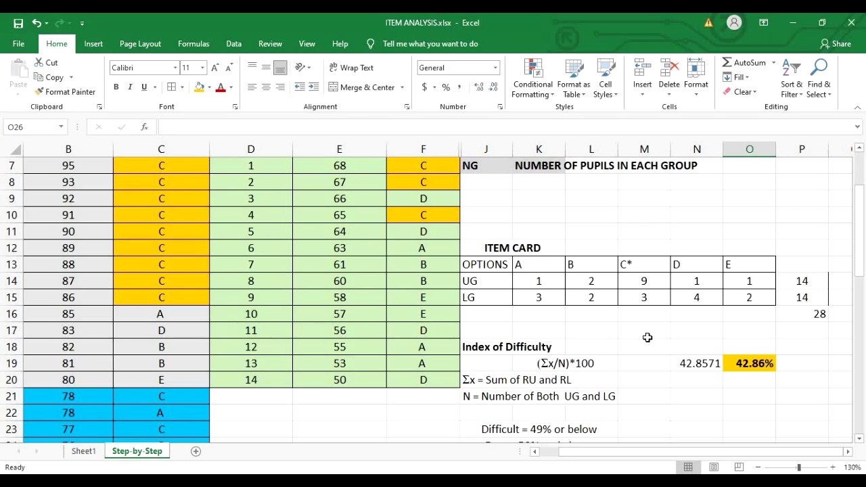
pyautogui.click(649, 281)
pyautogui.click(649, 300)
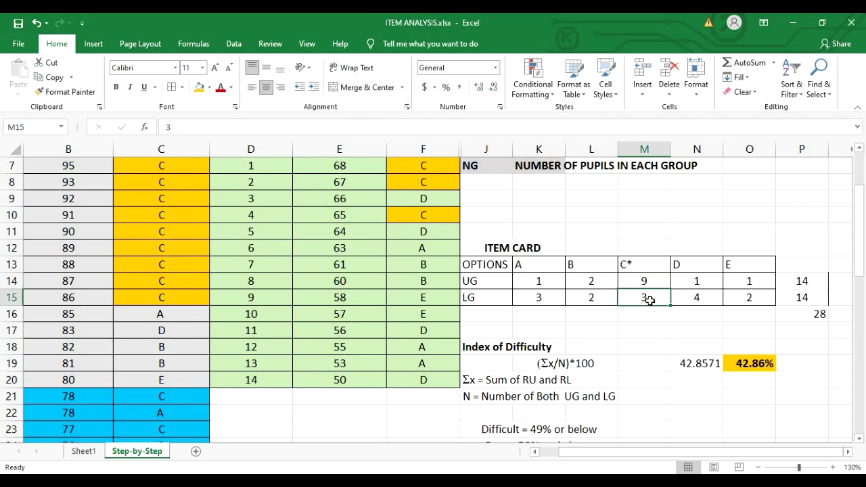
pyautogui.moveTo(487, 246); pyautogui.dragTo(819, 316)
pyautogui.hotkey('ctrl', 'c')
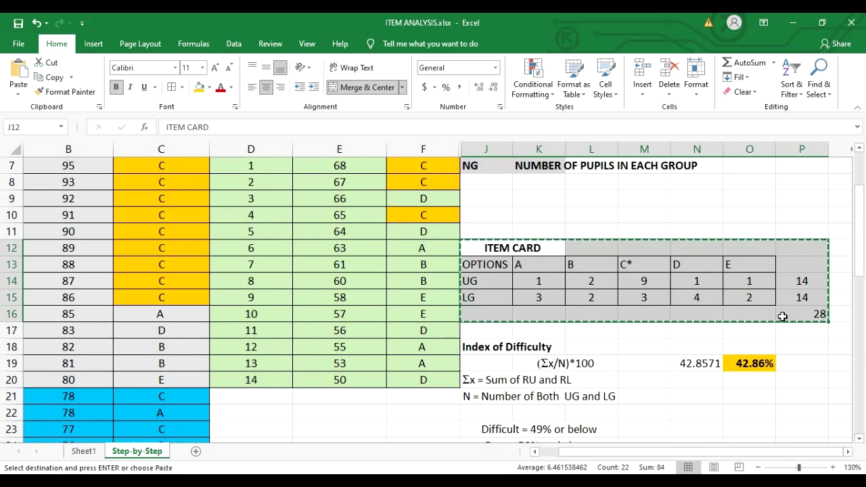
pyautogui.scroll(-7, 781, 317)
pyautogui.scroll(2, 781, 317)
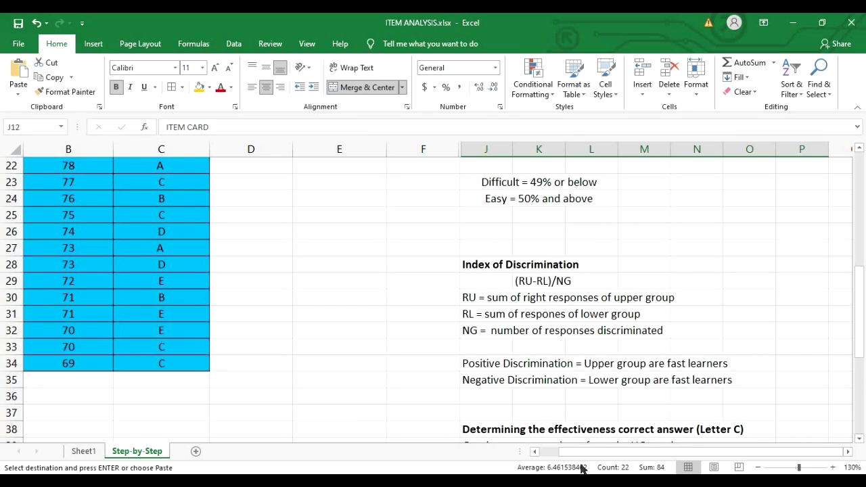
pyautogui.click(800, 263)
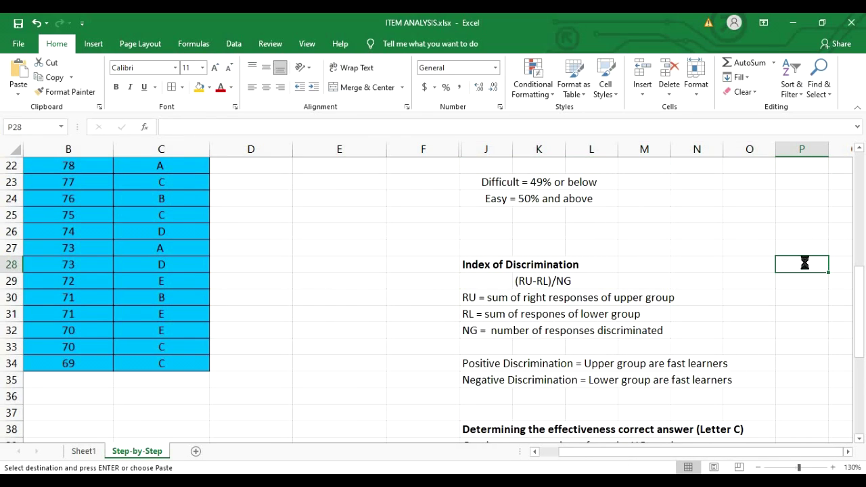
pyautogui.hotkey('ctrl', 'v')
pyautogui.moveTo(586, 451); pyautogui.dragTo(638, 452)
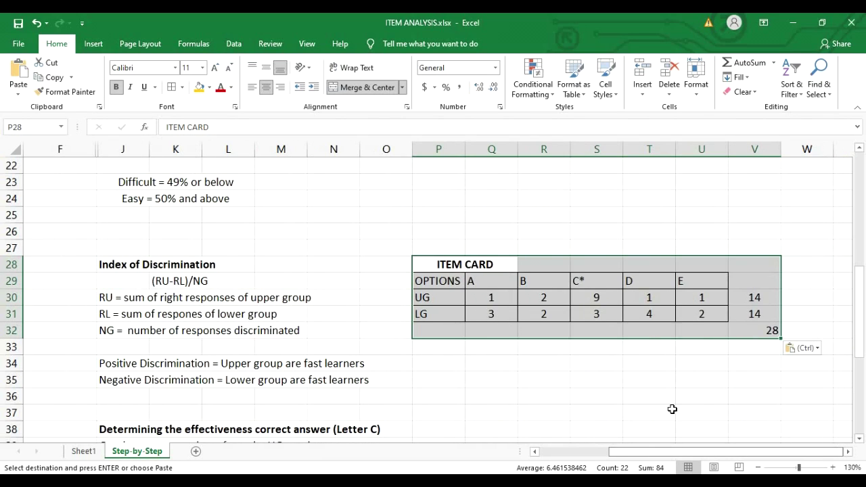
pyautogui.click(658, 374)
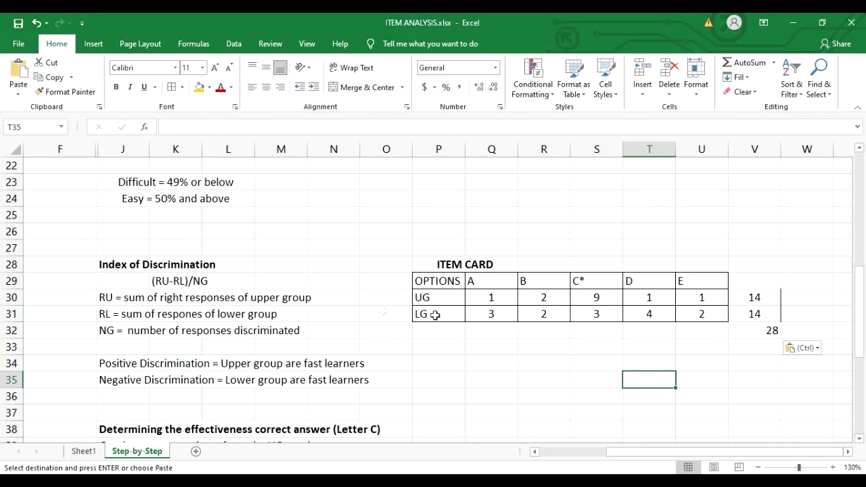
pyautogui.click(551, 343)
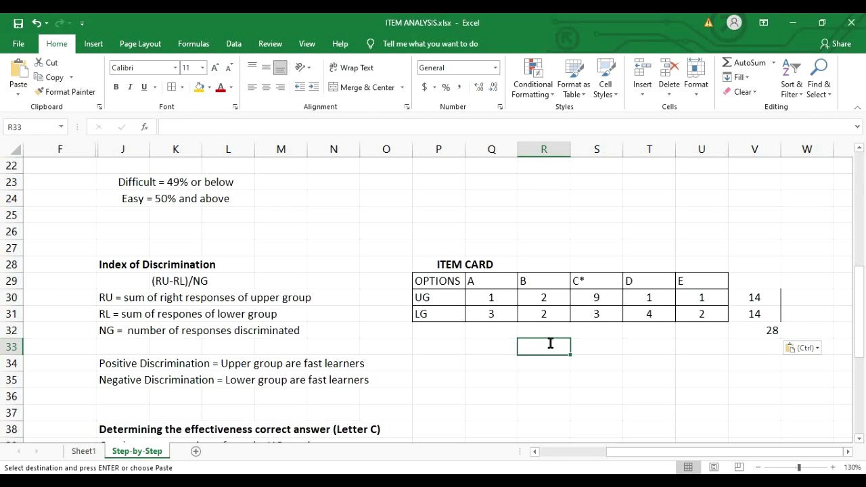
pyautogui.write('=')
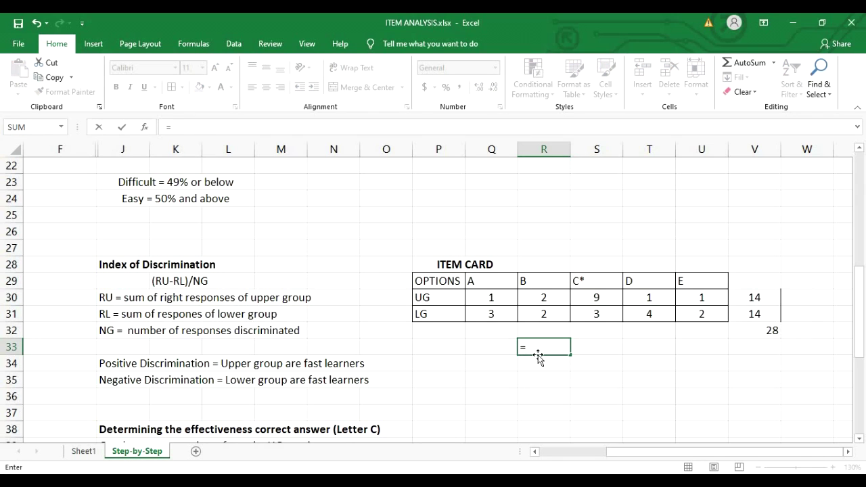
pyautogui.press('Escape')
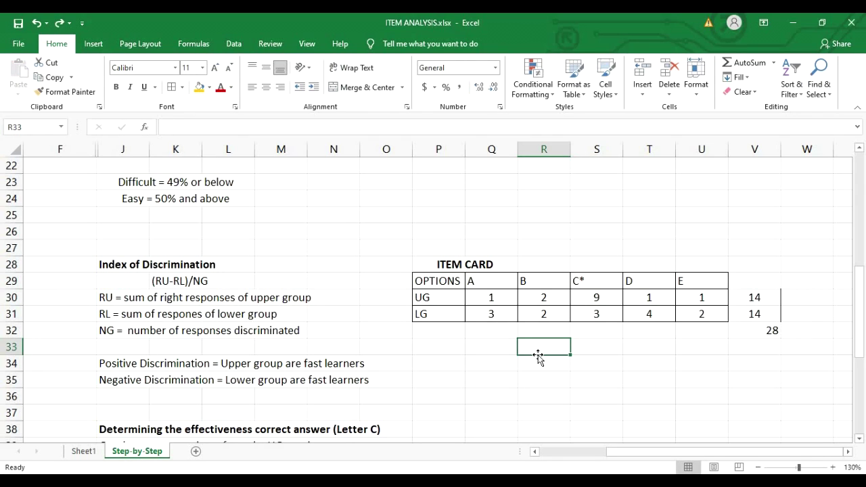
# Calculate the index of discrimination in S33, below the copied item card, with the formula =(S30-S31)/V30.
pyautogui.click(592, 349)
pyautogui.write('=')
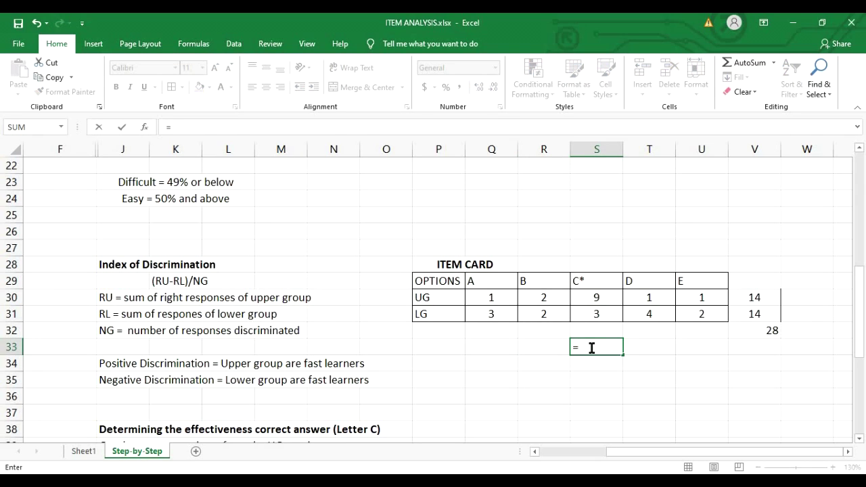
pyautogui.write('(')
pyautogui.click(599, 297)
pyautogui.write('-')
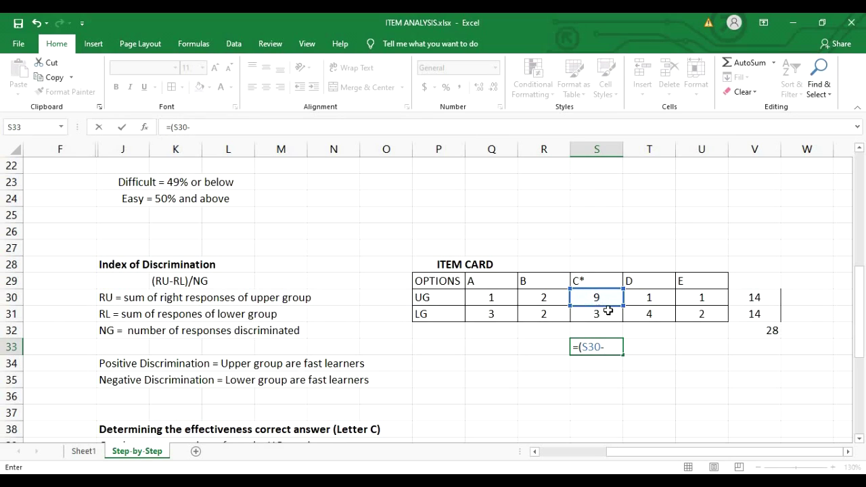
pyautogui.click(608, 313)
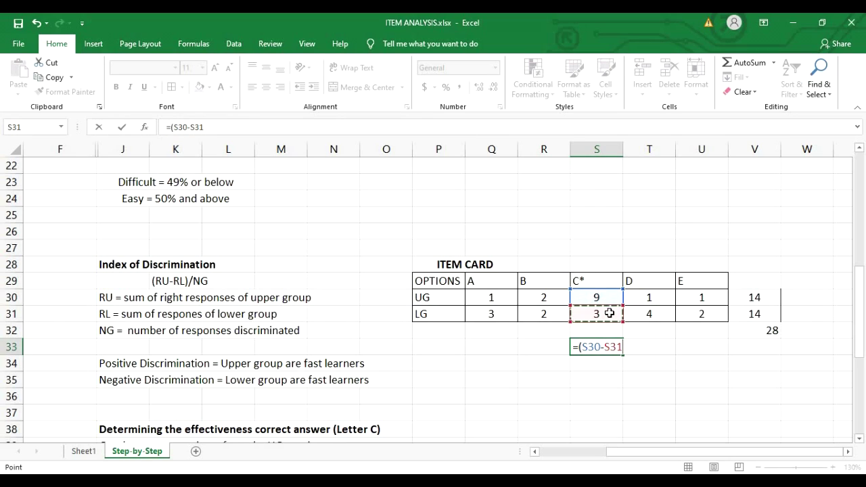
pyautogui.write(')/')
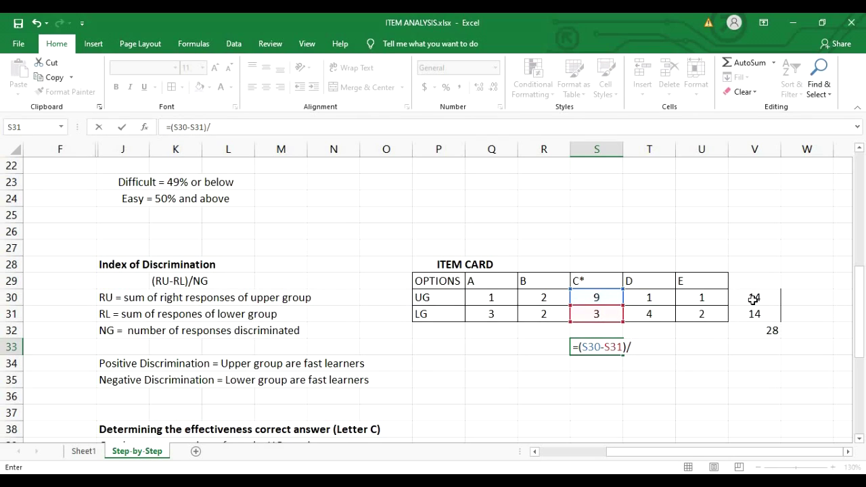
pyautogui.click(753, 298)
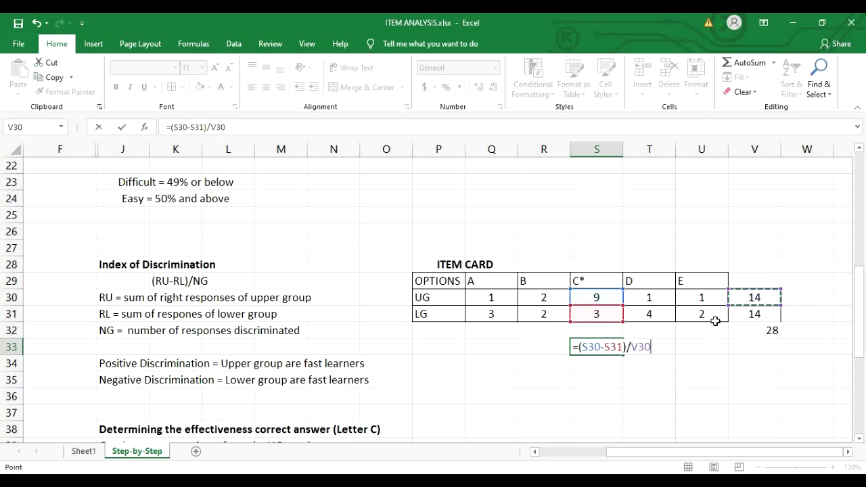
pyautogui.press('Return')
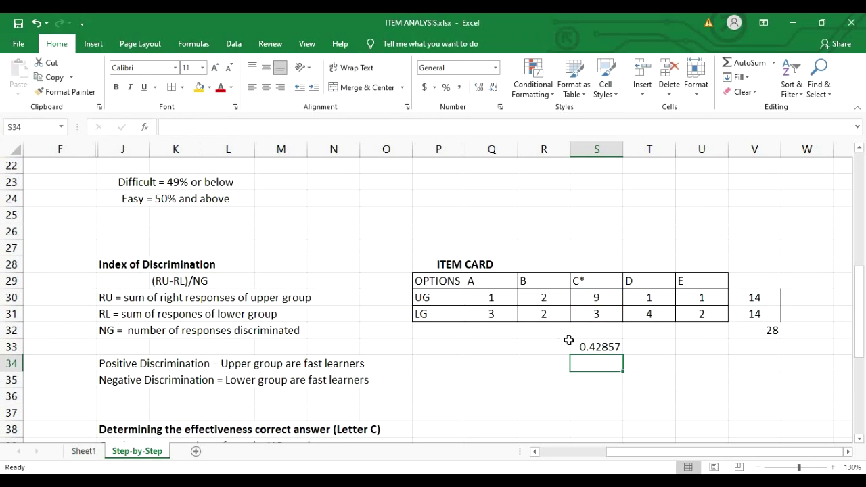
# Enter the rounded discrimination index 0.43 in T33, make it bold and give the cell a gold fill.
pyautogui.click(649, 349)
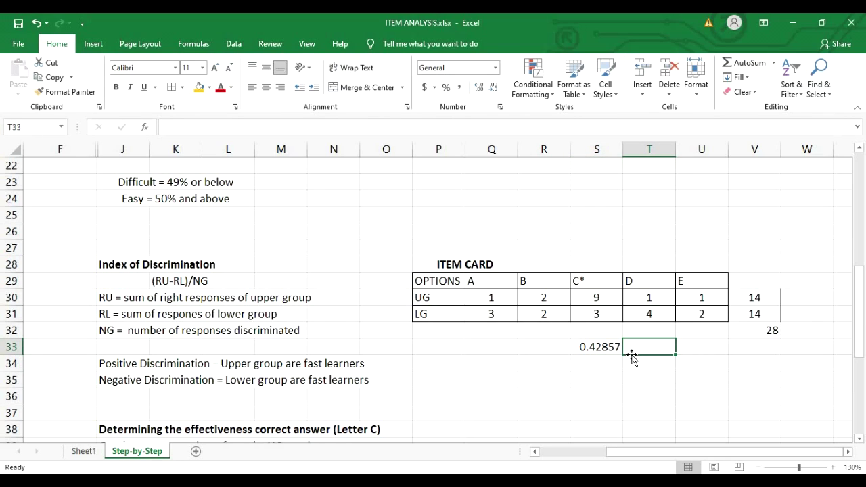
pyautogui.write('043')
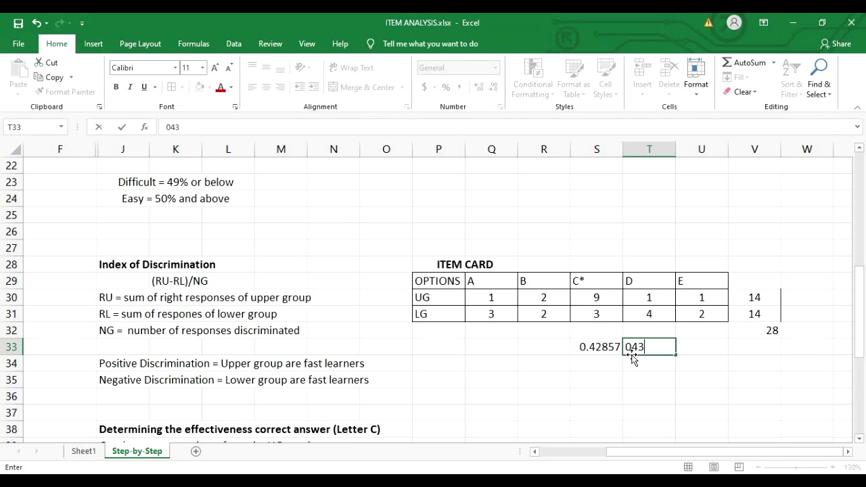
pyautogui.press('BackSpace')
pyautogui.press('BackSpace')
pyautogui.click(563, 374)
pyautogui.click(648, 346)
pyautogui.hotkey('ctrl', 'b')
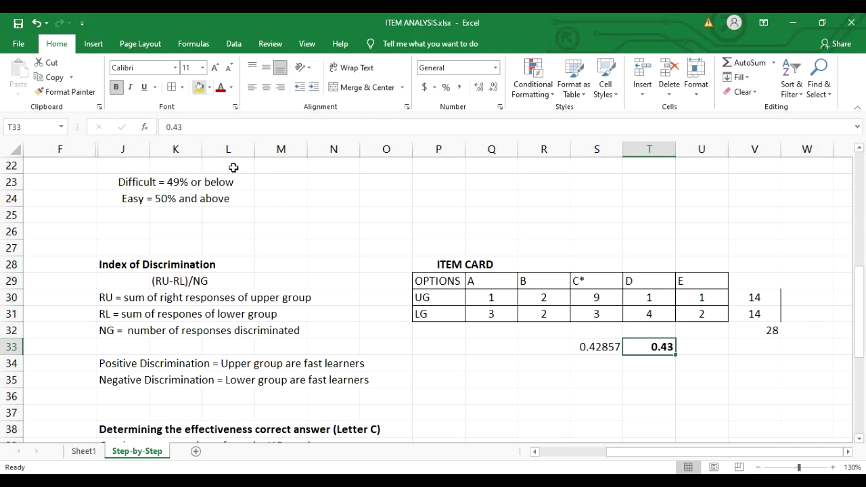
pyautogui.click(199, 88)
pyautogui.click(440, 381)
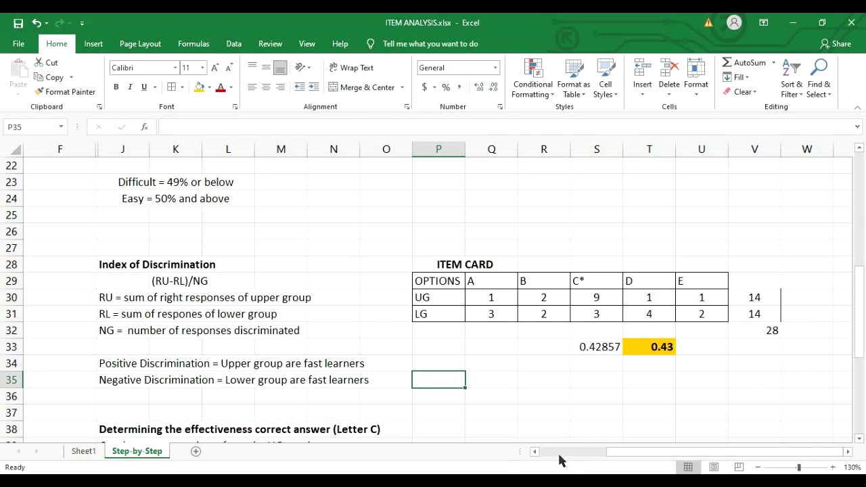
# Examine the Positive and Negative Discrimination criteria in rows 34 and 35 against the discrimination index in T33.
pyautogui.moveTo(614, 452); pyautogui.dragTo(588, 450)
pyautogui.click(371, 366)
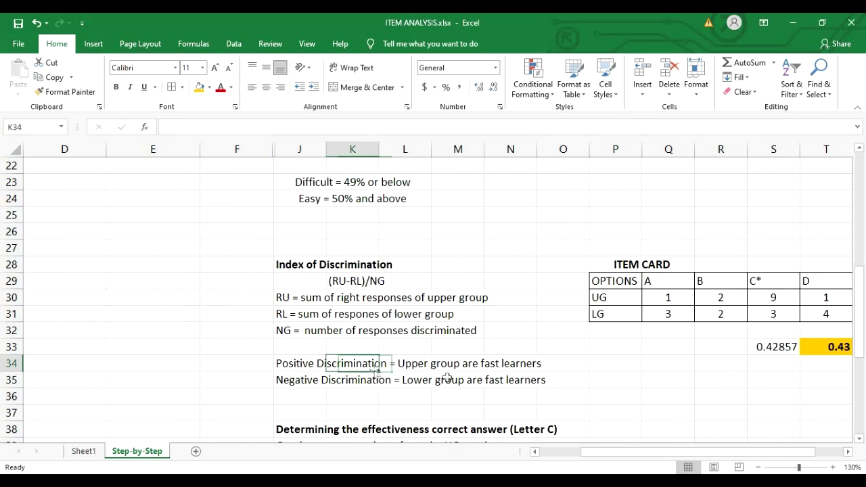
pyautogui.click(490, 366)
pyautogui.moveTo(433, 364); pyautogui.dragTo(488, 363)
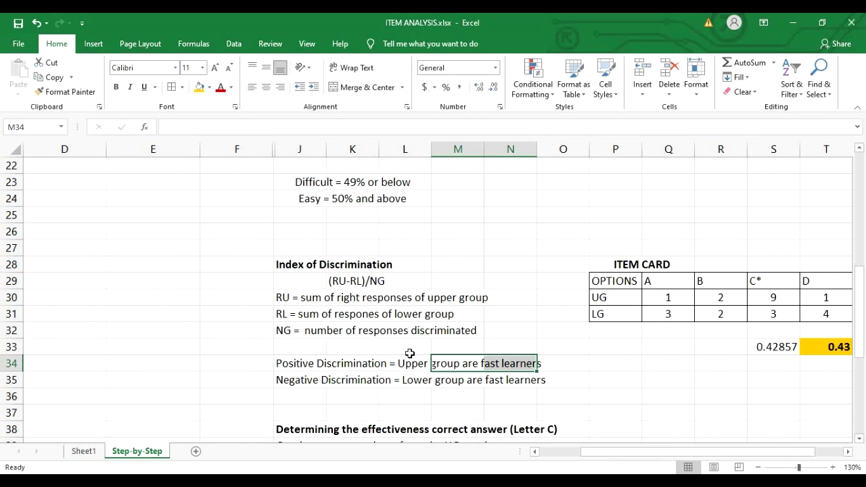
pyautogui.moveTo(416, 383); pyautogui.dragTo(519, 369)
pyautogui.click(520, 366)
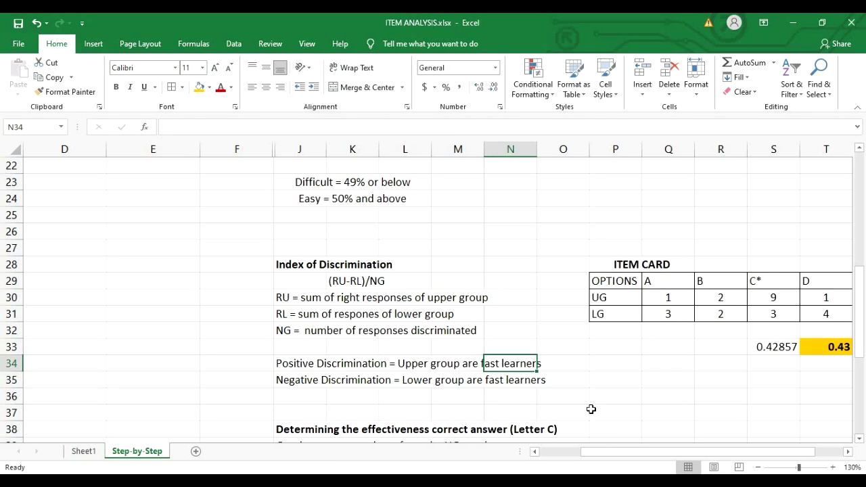
pyautogui.moveTo(623, 452); pyautogui.dragTo(621, 433)
pyautogui.click(750, 347)
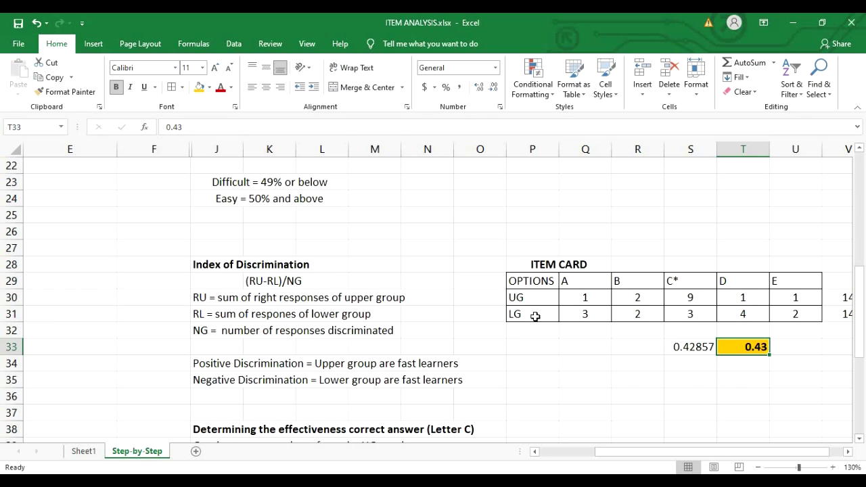
# Examine the upper group's item card row and the Good and Poor criteria for correct answer C in rows 39 and 40.
pyautogui.moveTo(523, 297); pyautogui.dragTo(788, 296)
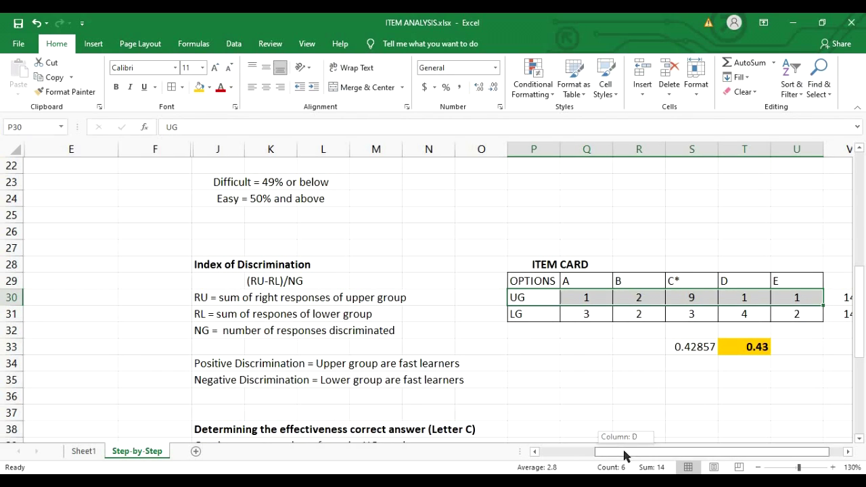
pyautogui.moveTo(625, 451); pyautogui.dragTo(637, 451)
pyautogui.scroll(-2, 610, 337)
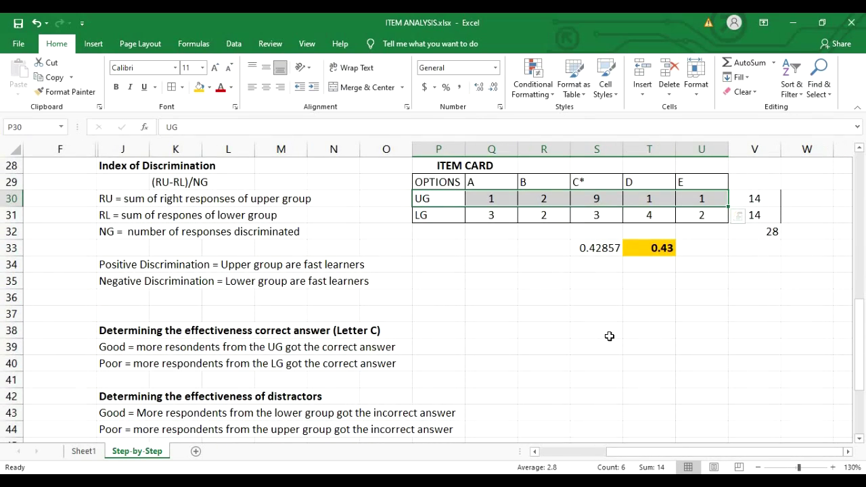
pyautogui.scroll(-1, 610, 336)
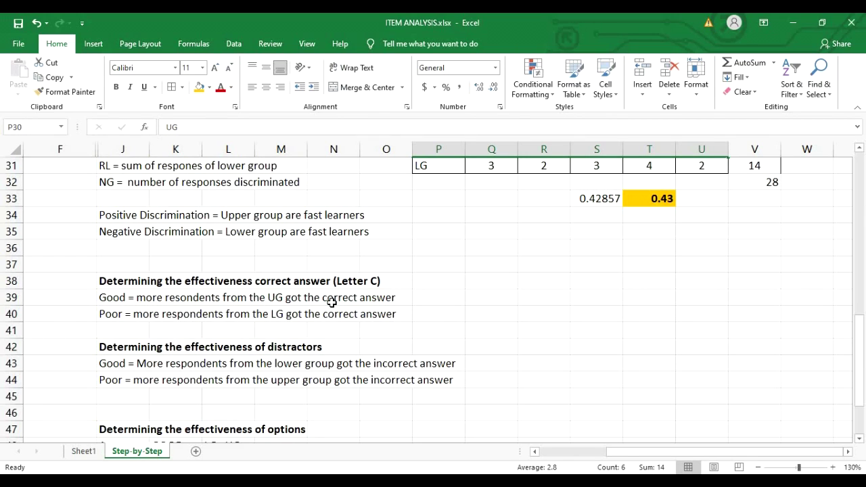
pyautogui.scroll(1, 406, 309)
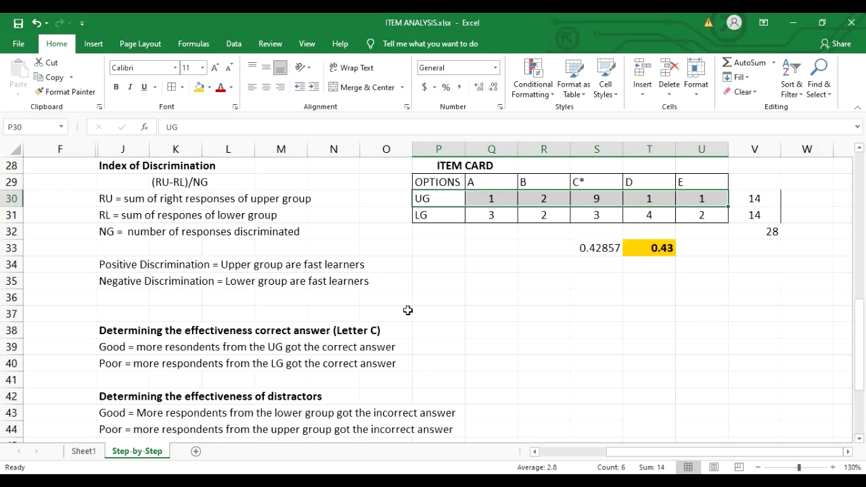
pyautogui.moveTo(179, 353); pyautogui.dragTo(387, 349)
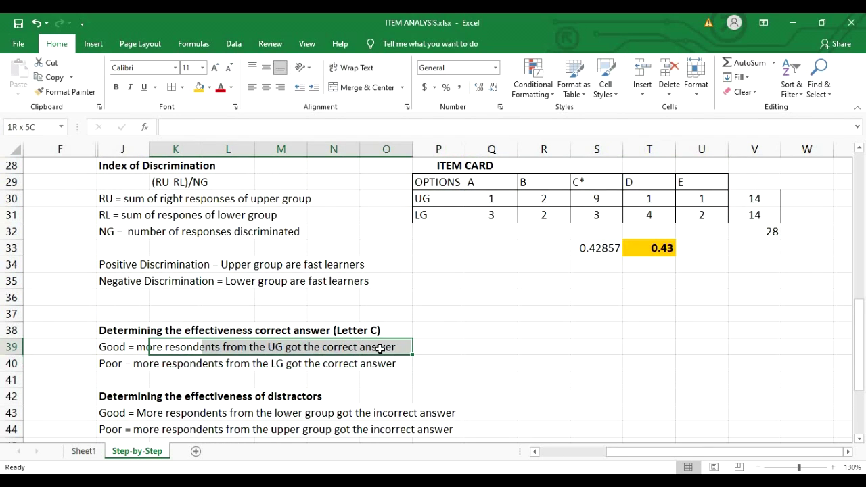
pyautogui.click(257, 363)
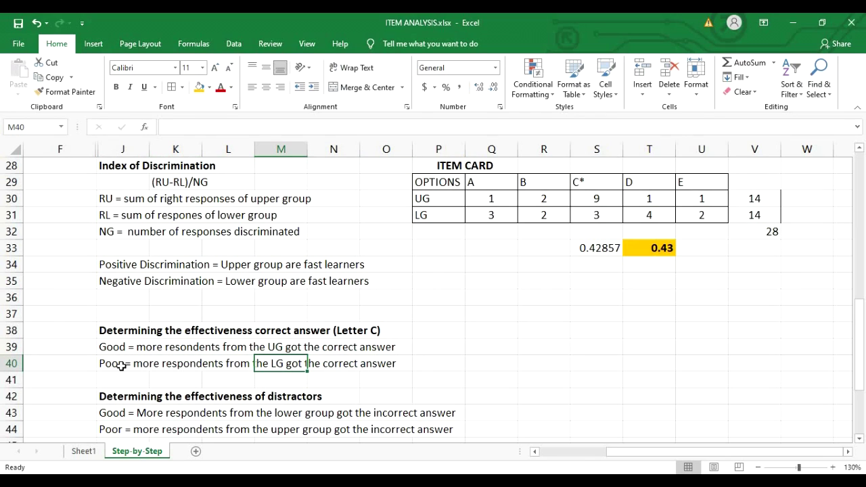
pyautogui.moveTo(184, 365); pyautogui.dragTo(336, 367)
pyautogui.click(384, 364)
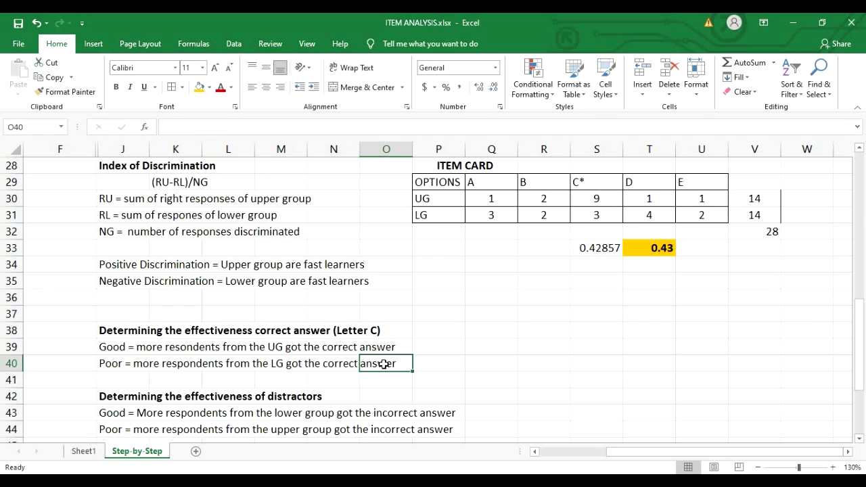
pyautogui.scroll(-1, 383, 364)
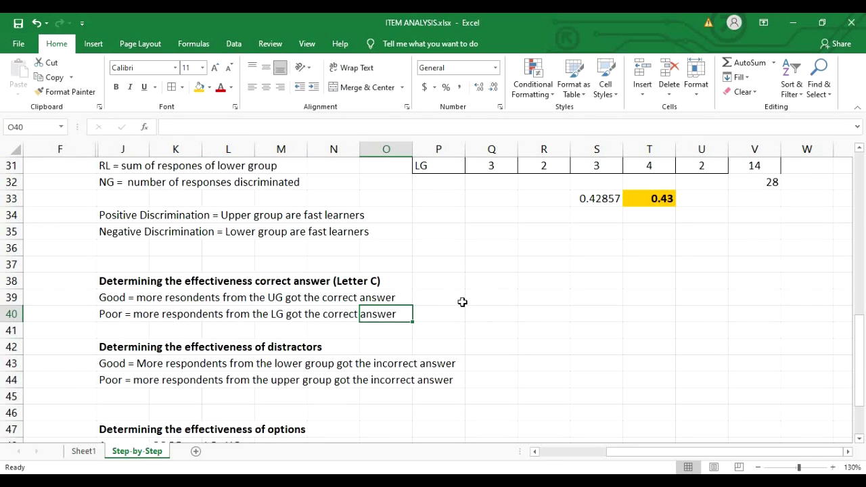
pyautogui.scroll(1, 433, 331)
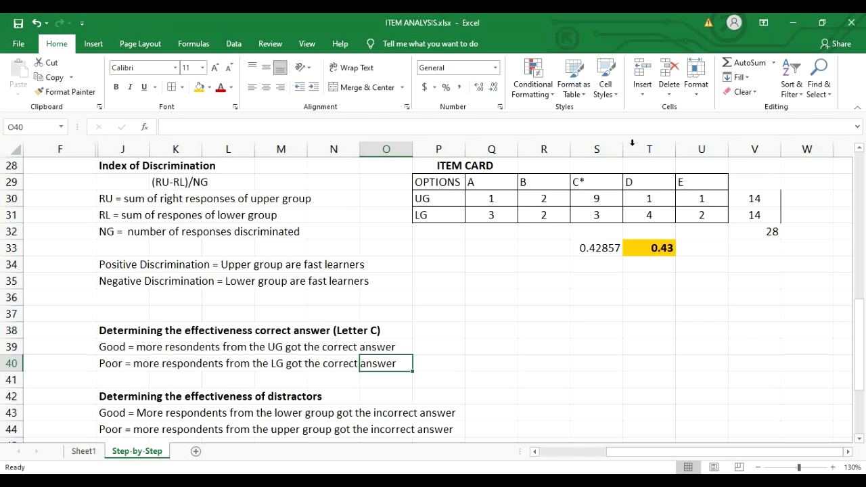
# Compare the upper and lower group tallies for correct option C* in cells S30 and S31.
pyautogui.click(595, 196)
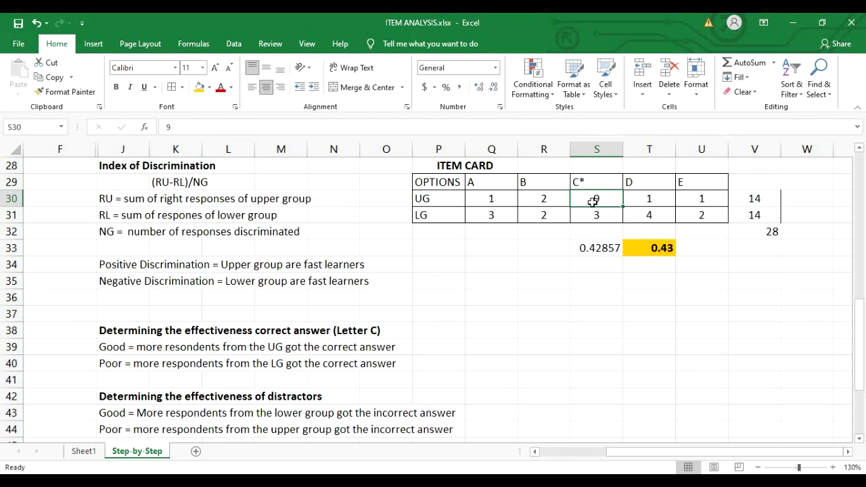
pyautogui.click(601, 217)
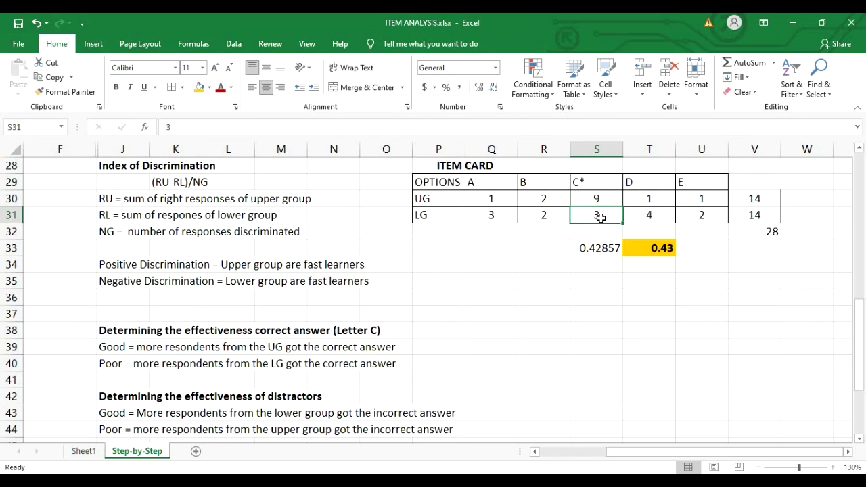
pyautogui.click(596, 197)
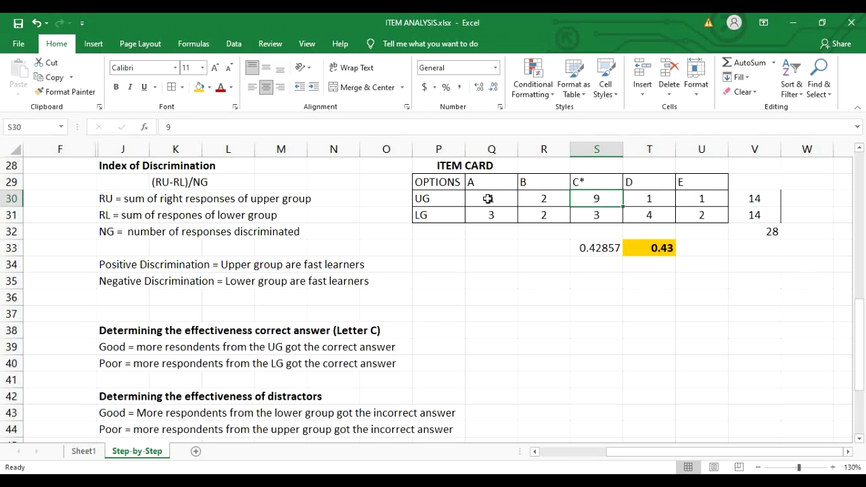
pyautogui.click(589, 212)
pyautogui.click(597, 201)
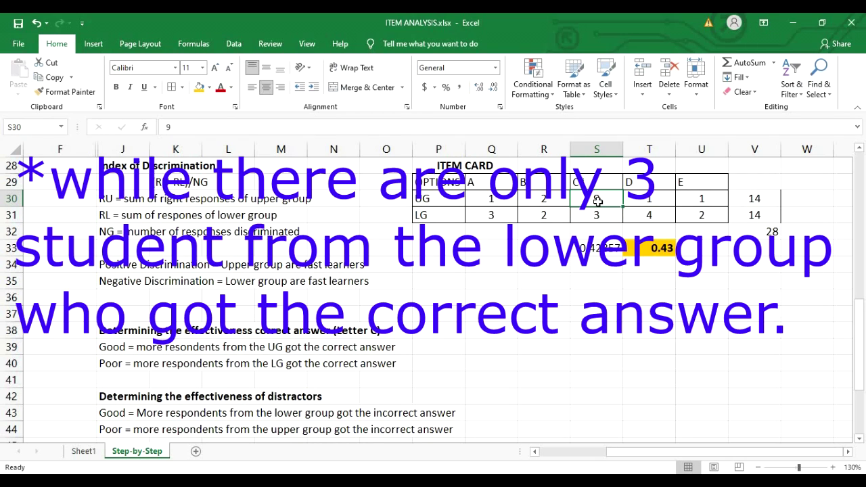
pyautogui.click(597, 213)
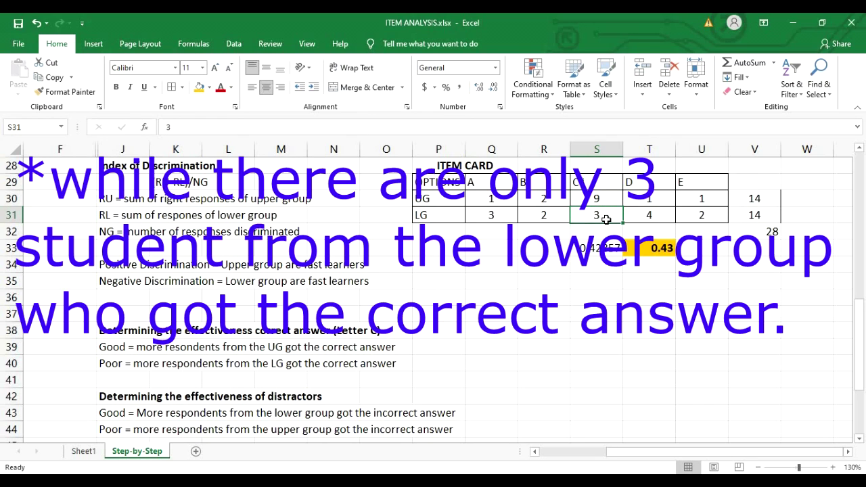
pyautogui.scroll(-1, 605, 219)
pyautogui.scroll(1, 601, 211)
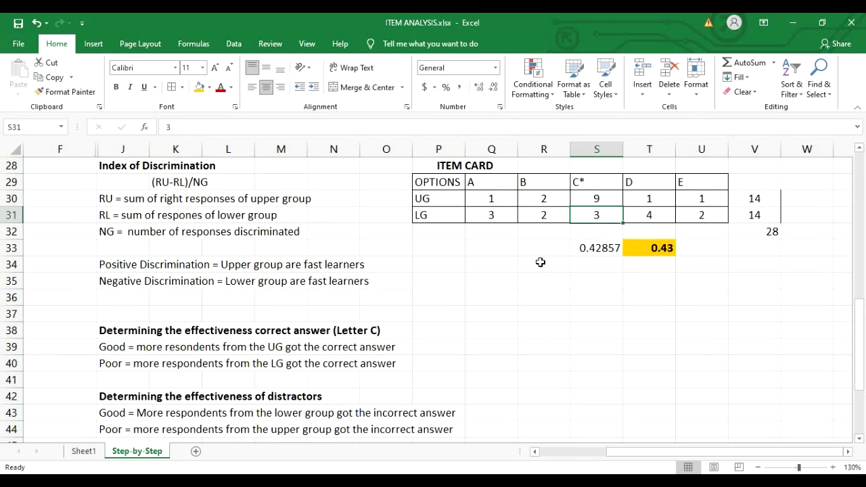
# Review the Good and Poor criteria for the effectiveness of distractors in rows 43 and 44.
pyautogui.scroll(-2, 525, 262)
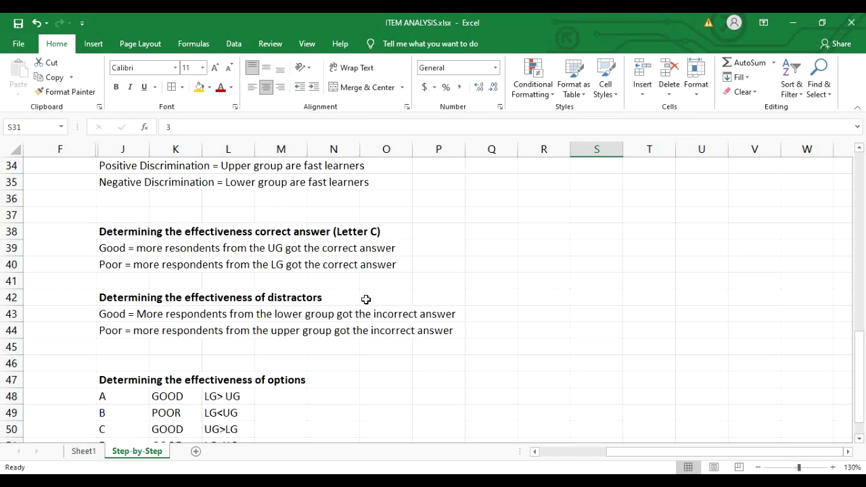
pyautogui.scroll(3, 365, 299)
pyautogui.scroll(-1, 366, 295)
pyautogui.scroll(-2, 365, 296)
pyautogui.moveTo(110, 315); pyautogui.dragTo(439, 314)
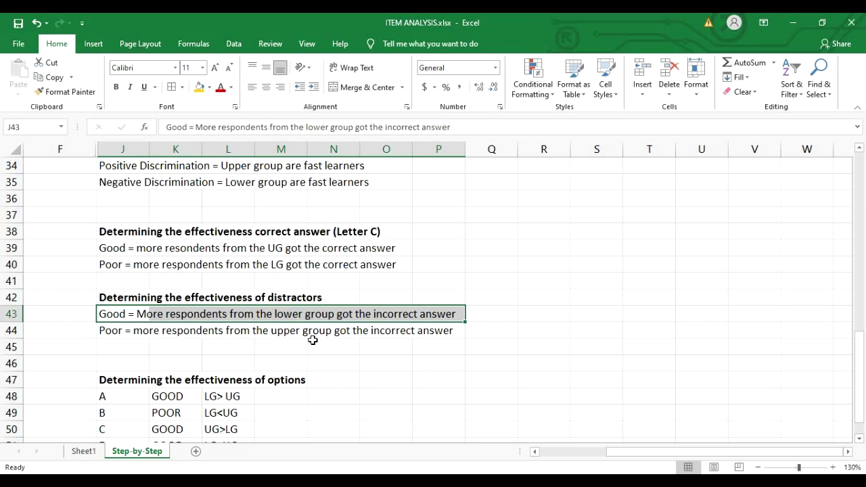
pyautogui.click(162, 330)
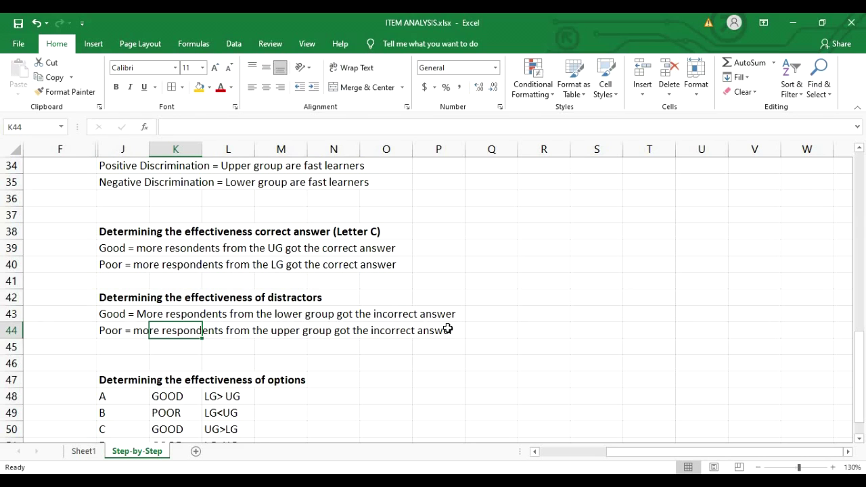
# Copy the item card block P28:V31 and paste it at R42, beside the effectiveness of distractors notes.
pyautogui.scroll(4, 518, 318)
pyautogui.scroll(-1, 521, 301)
pyautogui.moveTo(434, 214); pyautogui.dragTo(710, 266)
pyautogui.moveTo(777, 264); pyautogui.dragTo(778, 261)
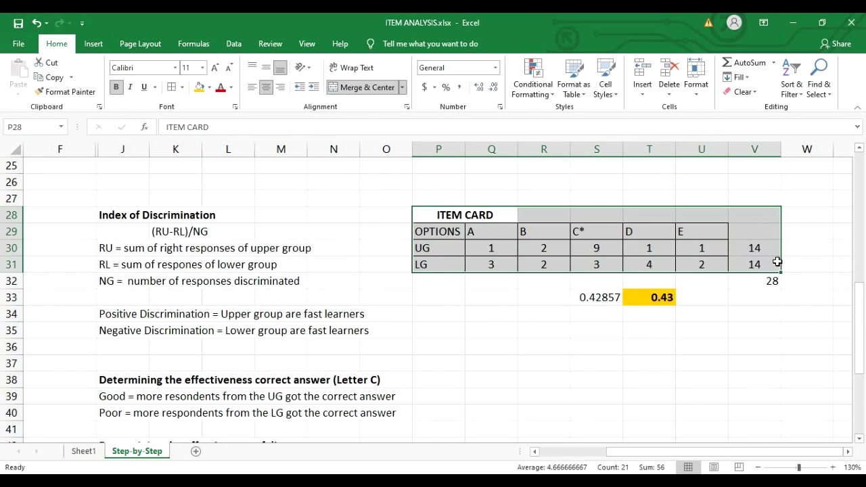
pyautogui.hotkey('ctrl', 'c')
pyautogui.scroll(-3, 473, 339)
pyautogui.scroll(-1, 473, 339)
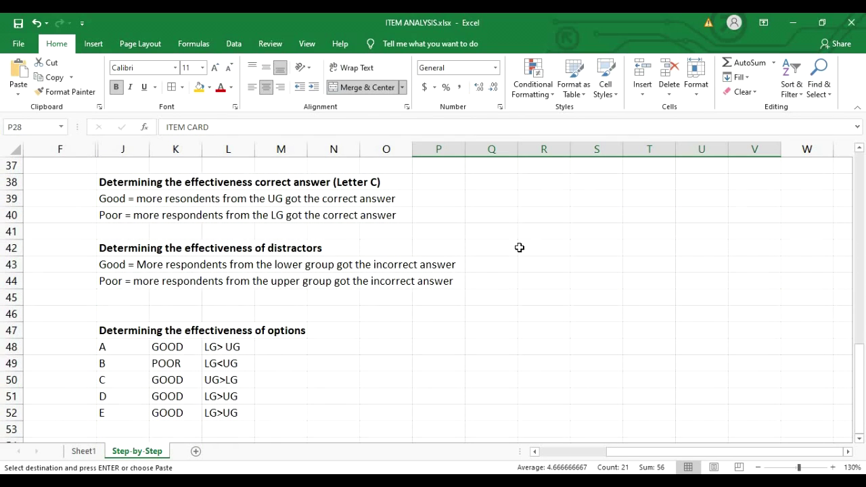
pyautogui.click(547, 248)
pyautogui.hotkey('ctrl', 'v')
pyautogui.click(629, 301)
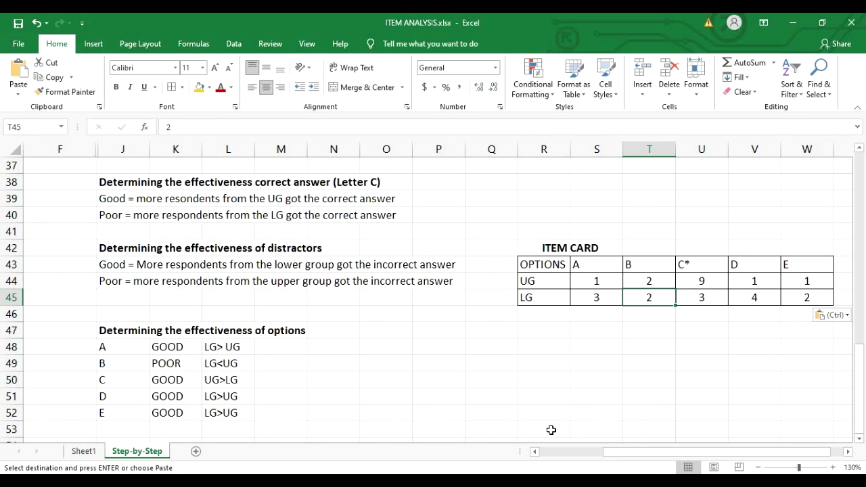
pyautogui.moveTo(618, 458); pyautogui.dragTo(632, 458)
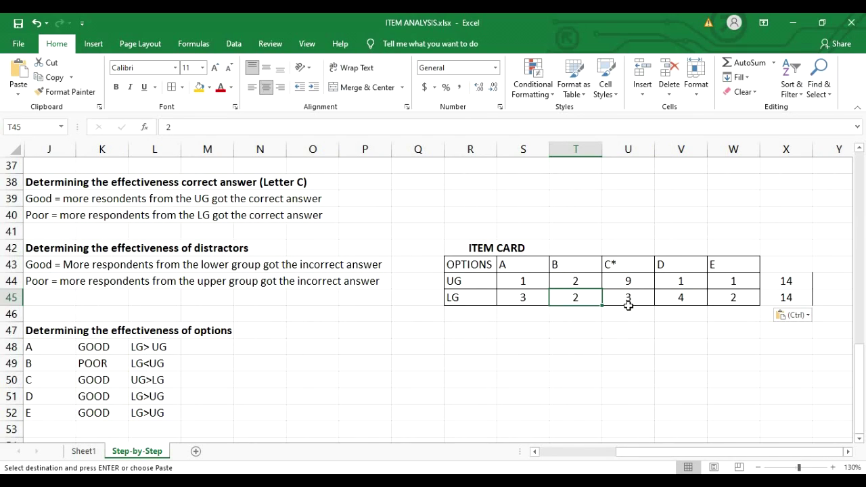
# Examine the lower group's tallies for distractors A, B, D and E and for option C* in row 45.
pyautogui.click(540, 304)
pyautogui.click(562, 296)
pyautogui.moveTo(547, 300); pyautogui.dragTo(575, 298)
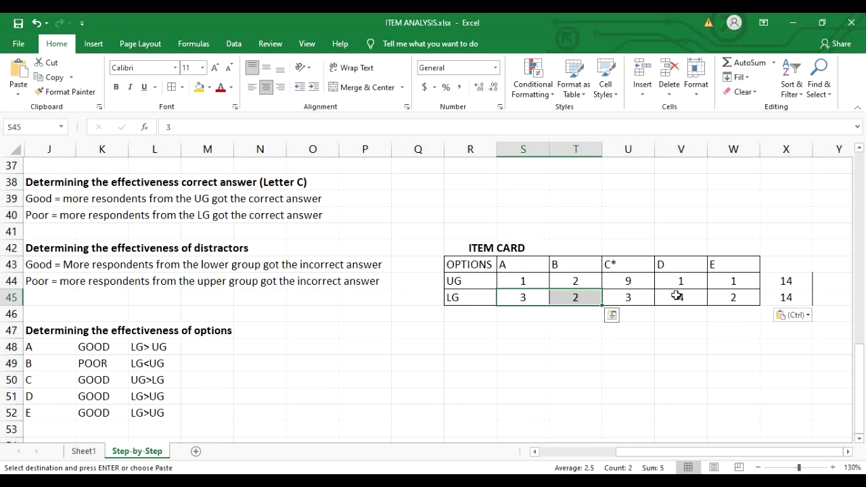
pyautogui.click(704, 300)
pyautogui.click(737, 297)
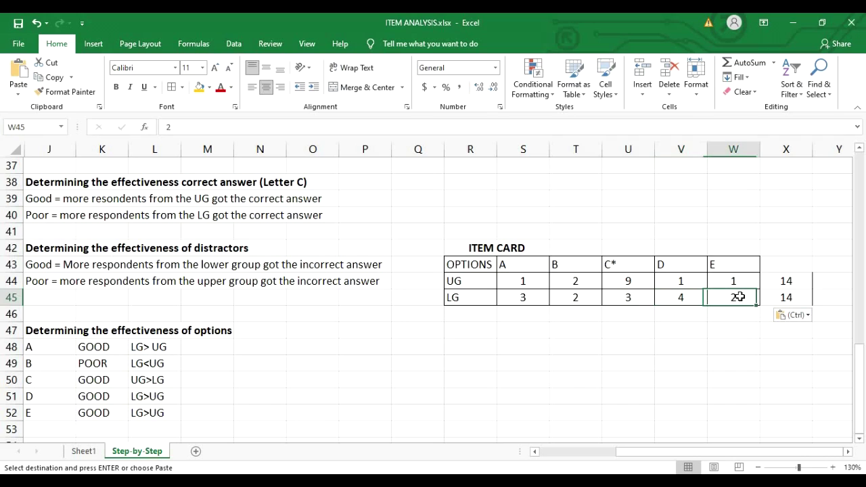
pyautogui.click(627, 299)
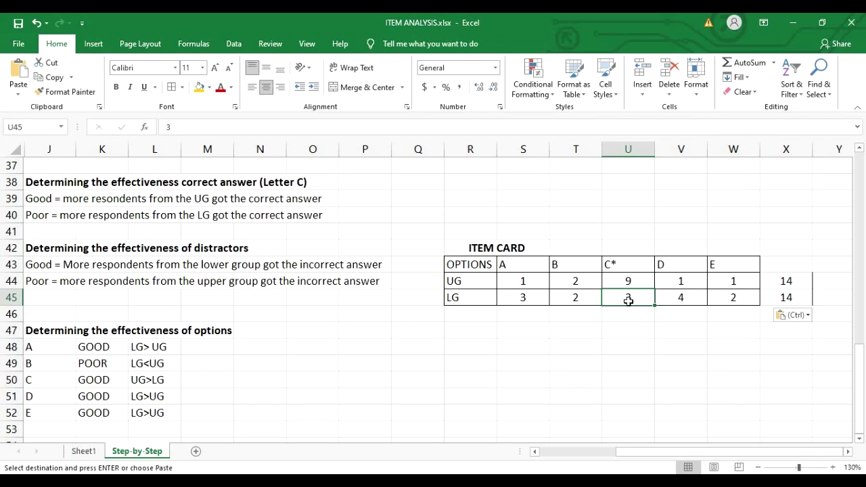
pyautogui.click(452, 300)
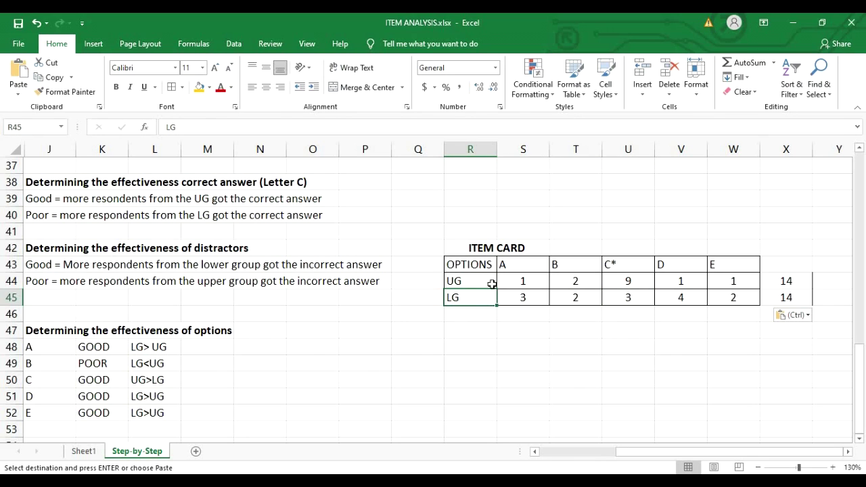
# Swap the C* tallies in the pasted item card, entering 3 for UG in U44 and 9 for LG in U45.
pyautogui.click(634, 283)
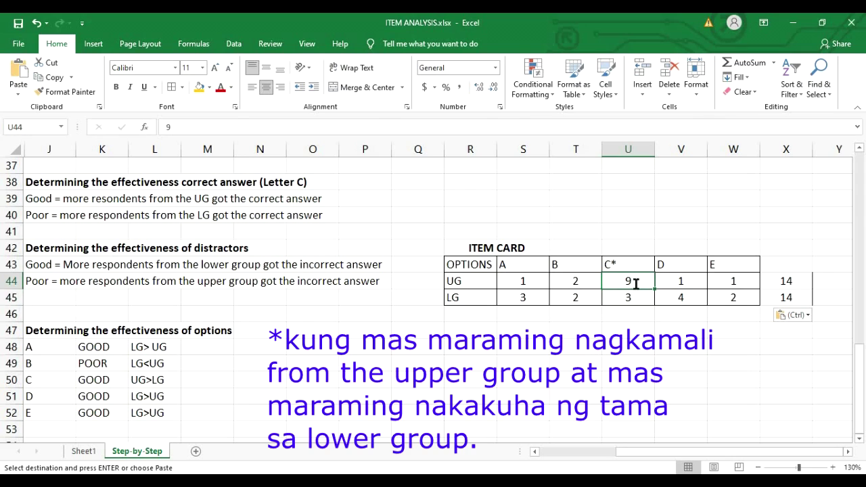
pyautogui.write('3')
pyautogui.press('Return')
pyautogui.write('9')
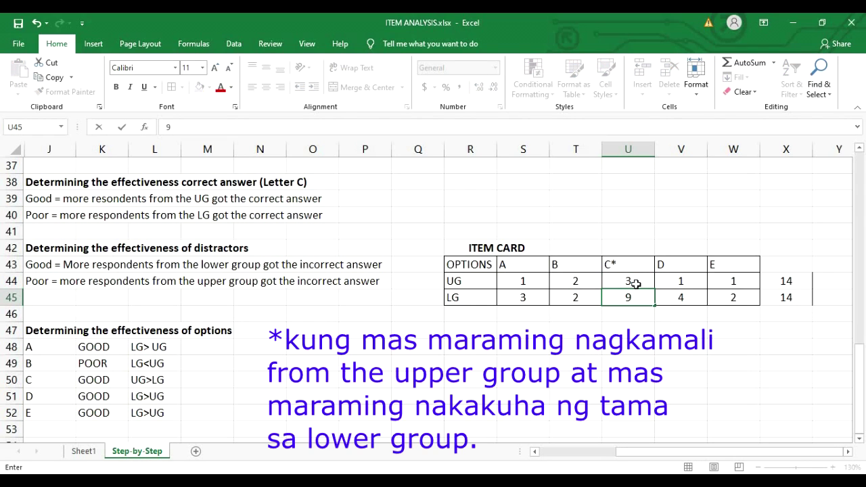
# Restore the C* tallies in the pasted item card to 9 for UG and 3 for LG.
pyautogui.click(636, 283)
pyautogui.write('9')
pyautogui.press('Return')
pyautogui.write('3')
pyautogui.click(572, 350)
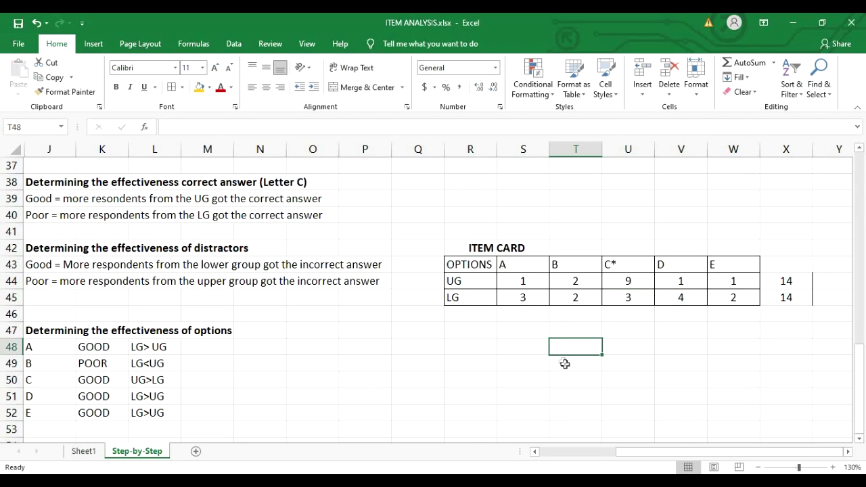
# Examine the item card and the option letters, ratings and LG/UG comparisons in J48:L52 under Determining the effectiveness of options.
pyautogui.moveTo(591, 451); pyautogui.dragTo(652, 441)
pyautogui.scroll(-1, 447, 340)
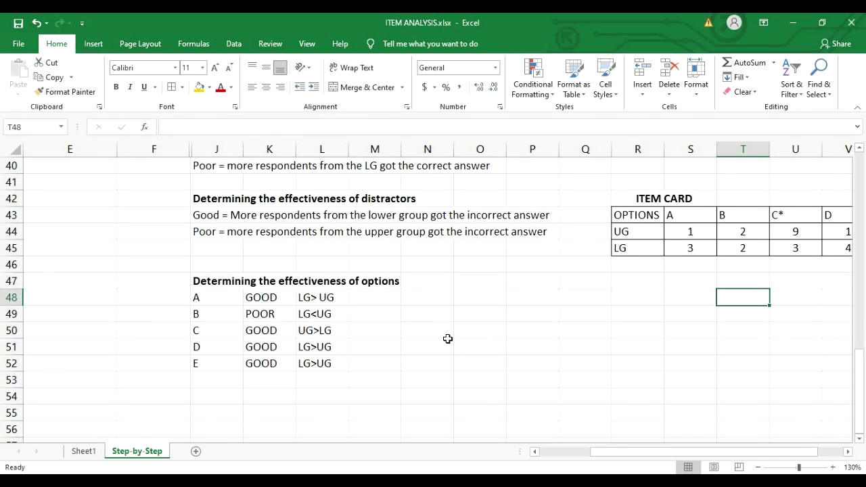
pyautogui.moveTo(624, 458); pyautogui.dragTo(651, 460)
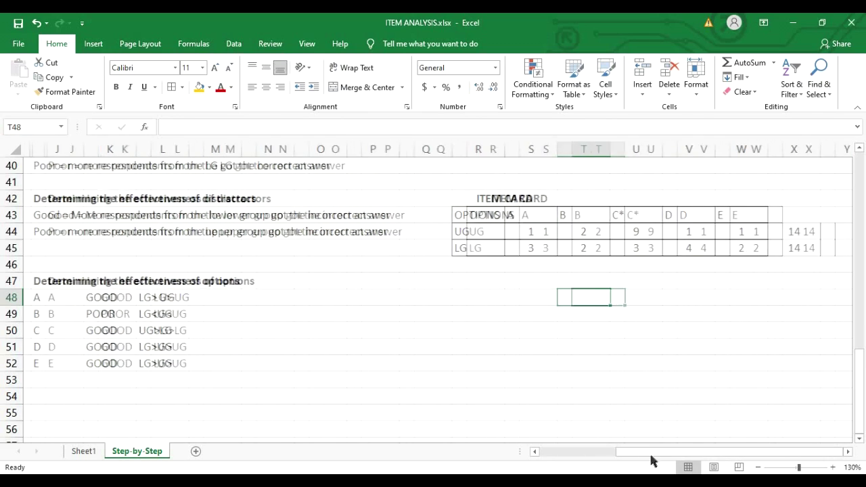
pyautogui.moveTo(470, 199); pyautogui.dragTo(753, 247)
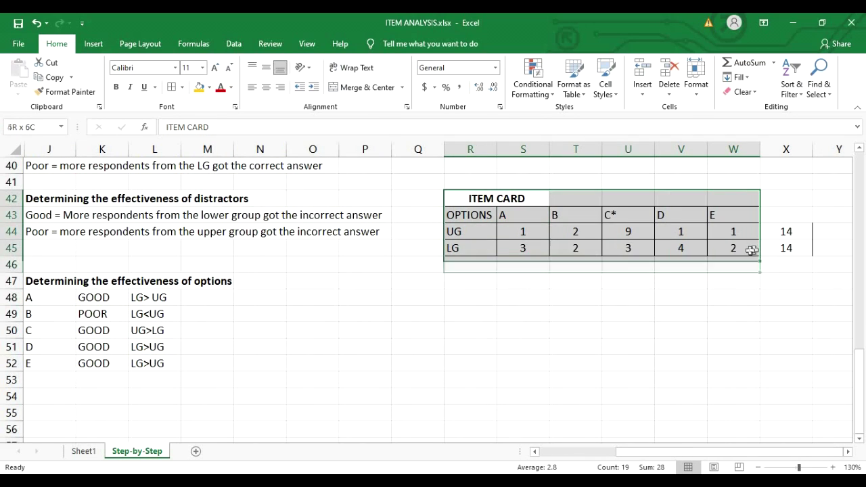
pyautogui.click(680, 305)
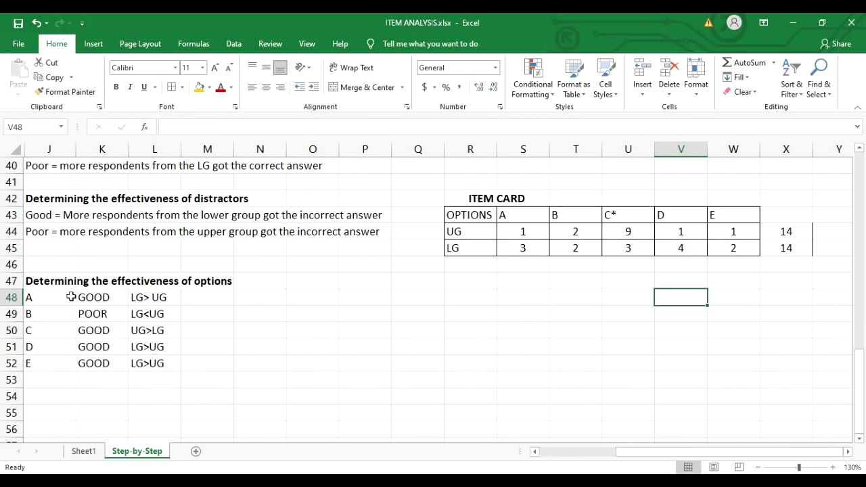
pyautogui.moveTo(45, 296); pyautogui.dragTo(54, 365)
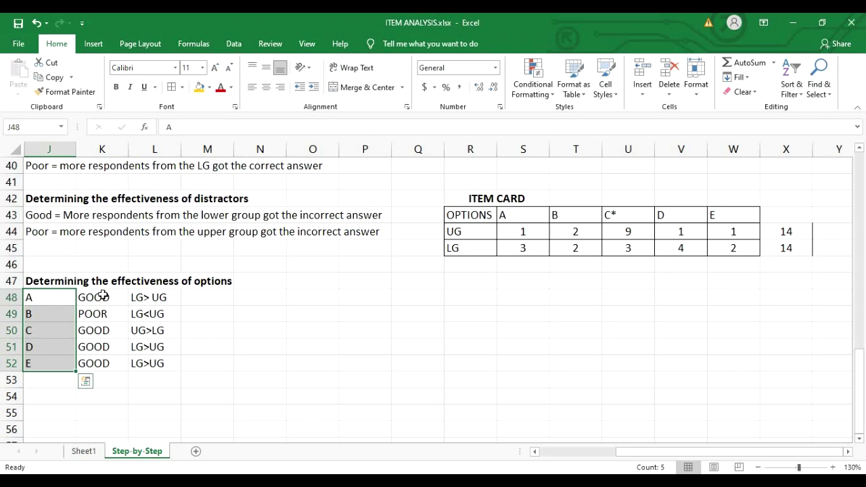
pyautogui.moveTo(113, 298); pyautogui.dragTo(105, 359)
pyautogui.moveTo(149, 298); pyautogui.dragTo(147, 363)
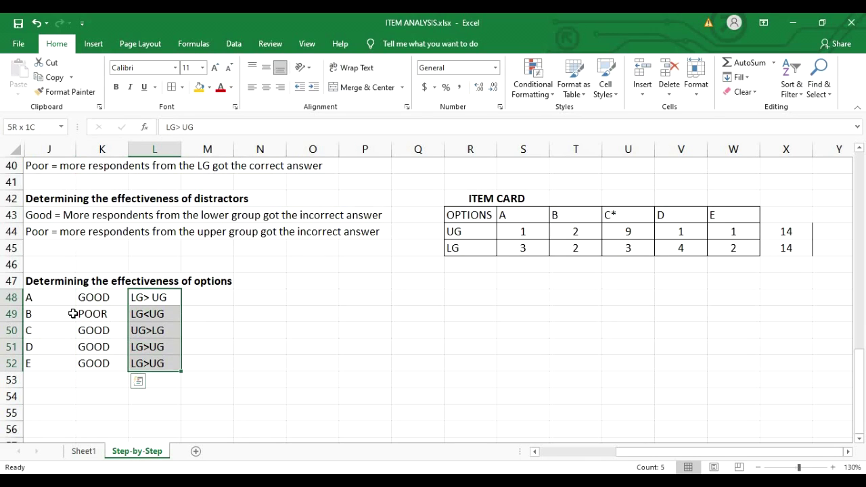
# Examine option A's rating and LG/UG comparison in row 48 against its tallies in S44:S45, alongside option B's lower-group tally.
pyautogui.click(55, 313)
pyautogui.click(38, 296)
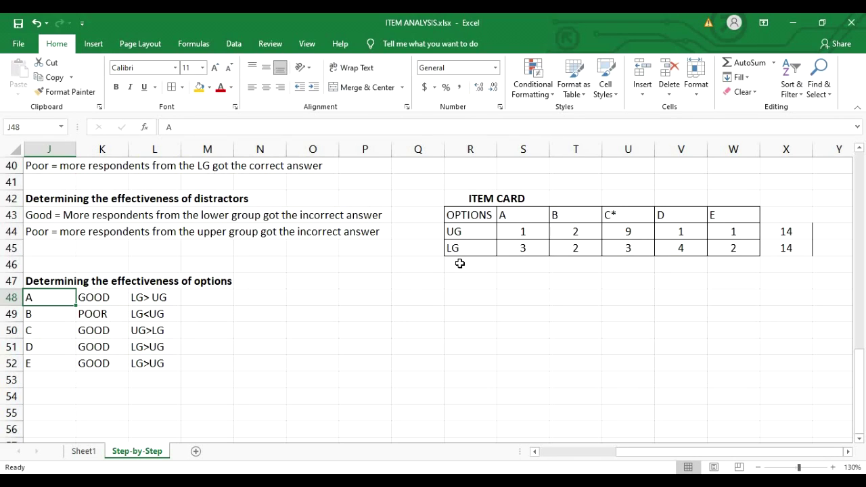
pyautogui.click(524, 250)
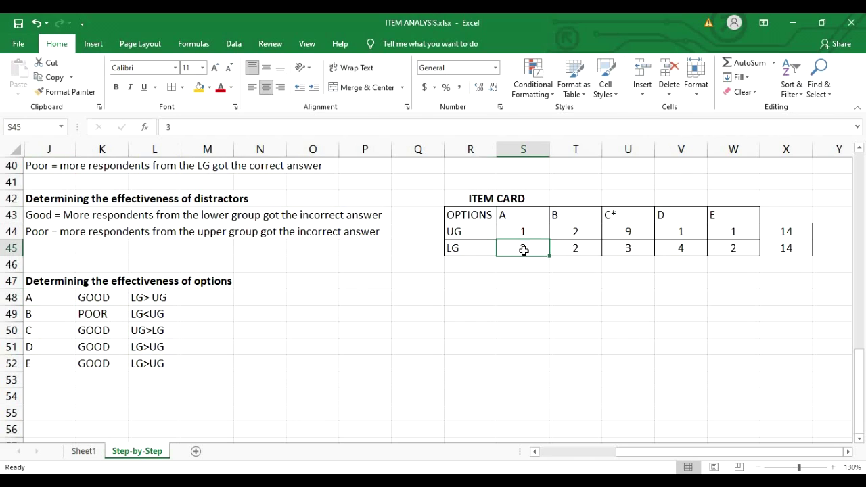
pyautogui.click(160, 298)
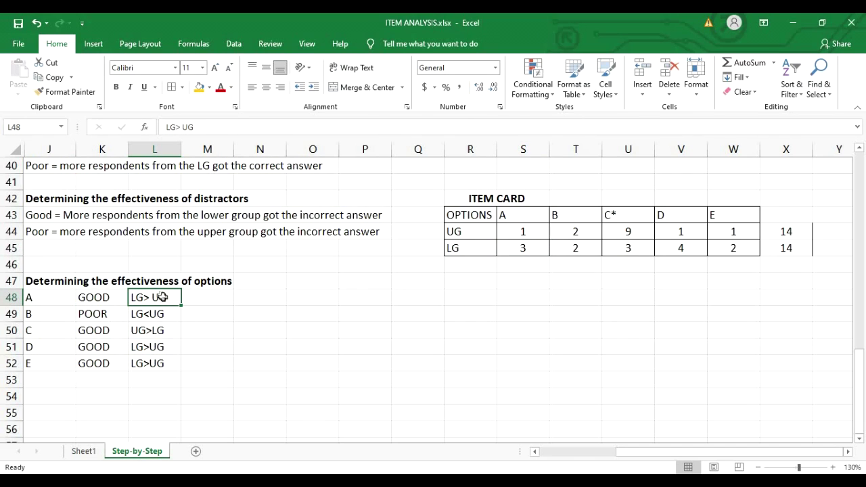
pyautogui.click(106, 298)
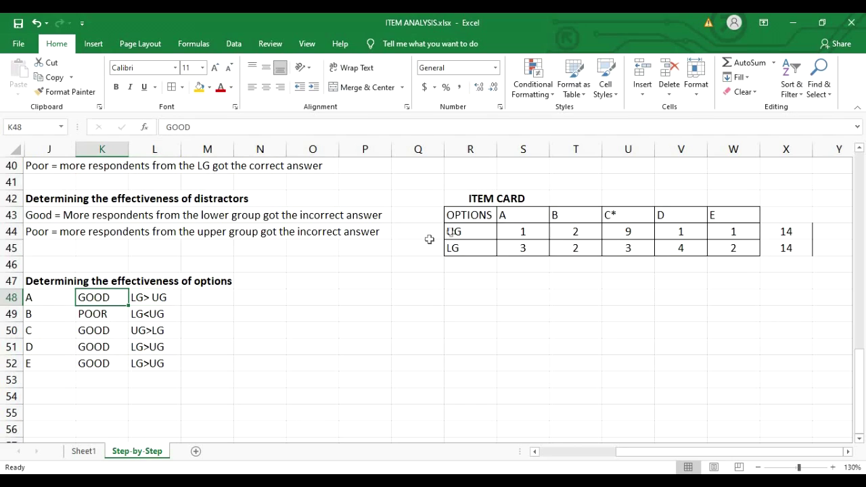
pyautogui.click(529, 232)
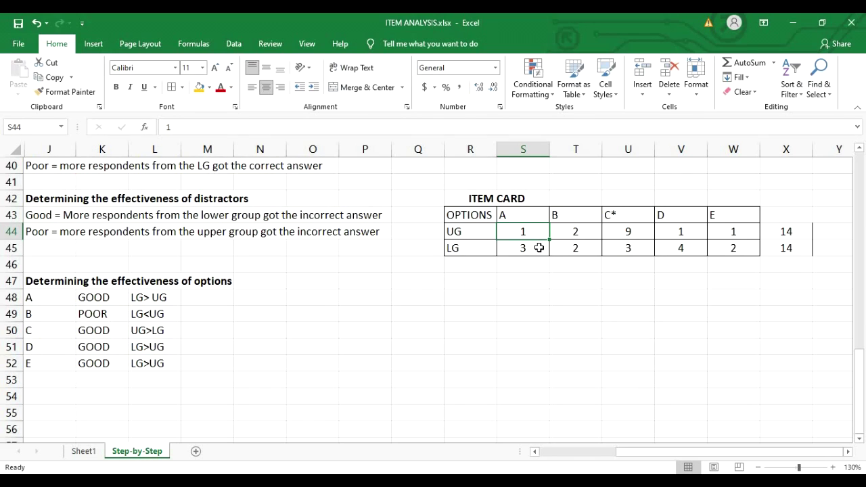
pyautogui.click(540, 248)
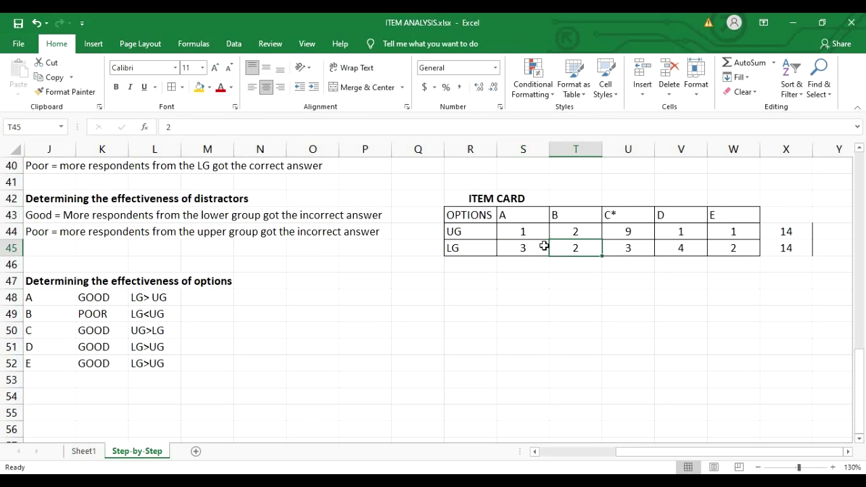
pyautogui.click(571, 249)
pyautogui.moveTo(525, 249); pyautogui.dragTo(586, 249)
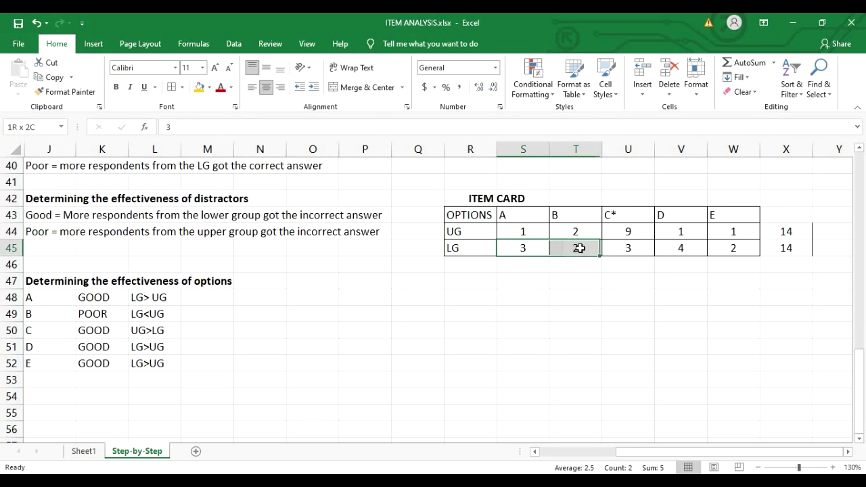
pyautogui.click(575, 278)
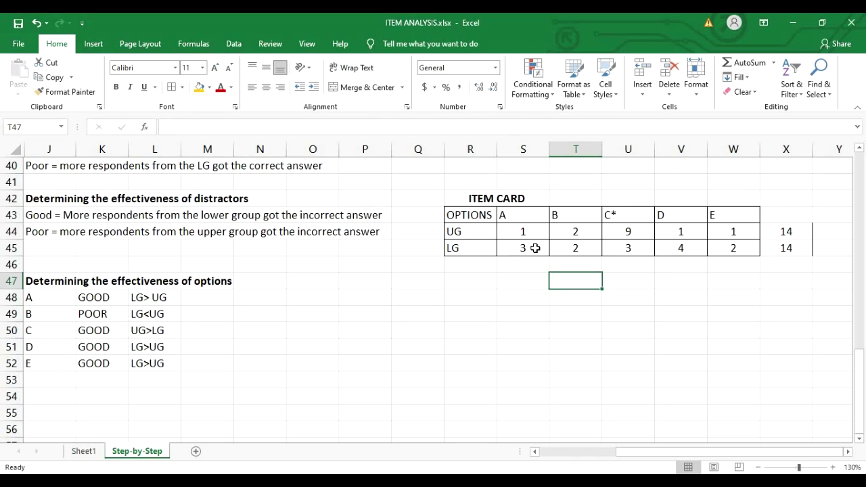
pyautogui.click(535, 248)
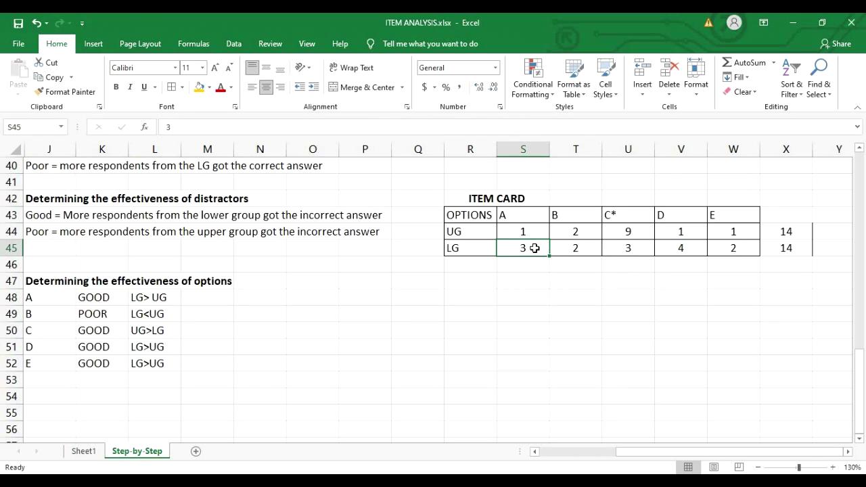
# Correct option B's group comparison in L49 to LG=UG.
pyautogui.click(45, 315)
pyautogui.moveTo(117, 313); pyautogui.dragTo(155, 311)
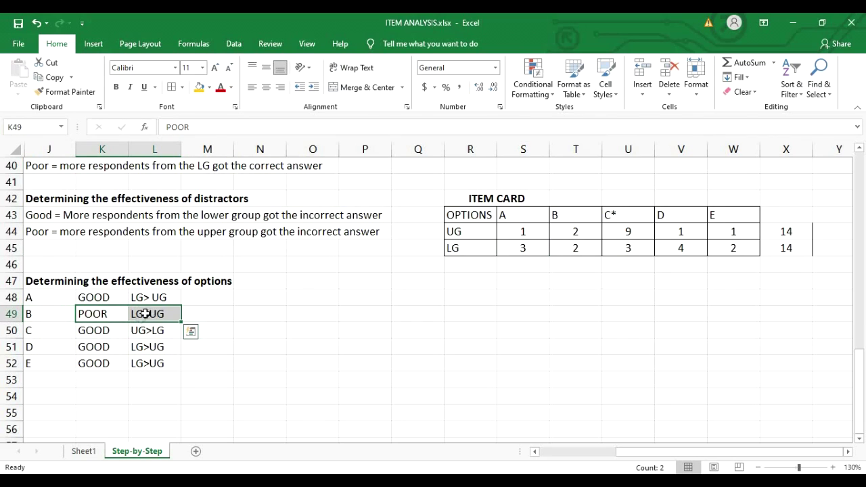
pyautogui.click(147, 314)
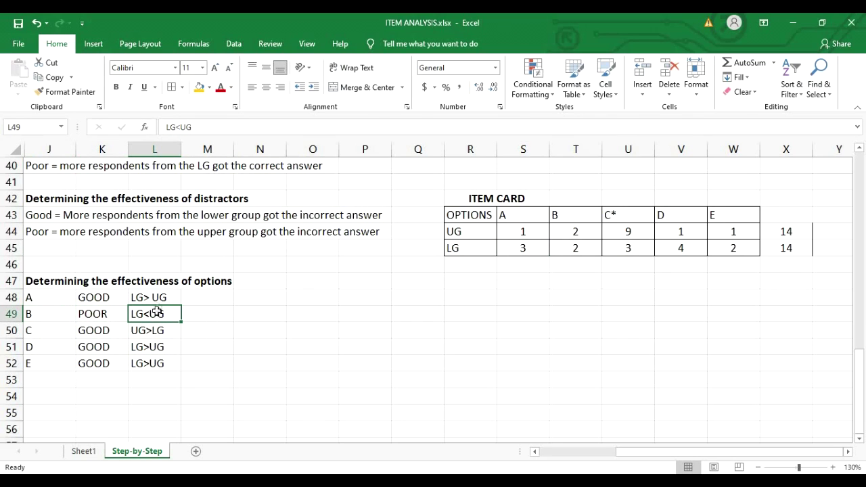
pyautogui.click(178, 127)
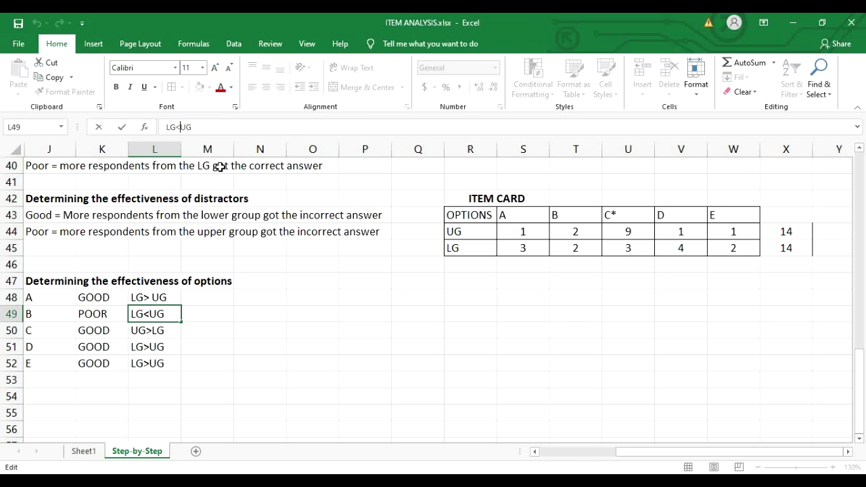
pyautogui.press('BackSpace')
pyautogui.write('=')
pyautogui.click(311, 384)
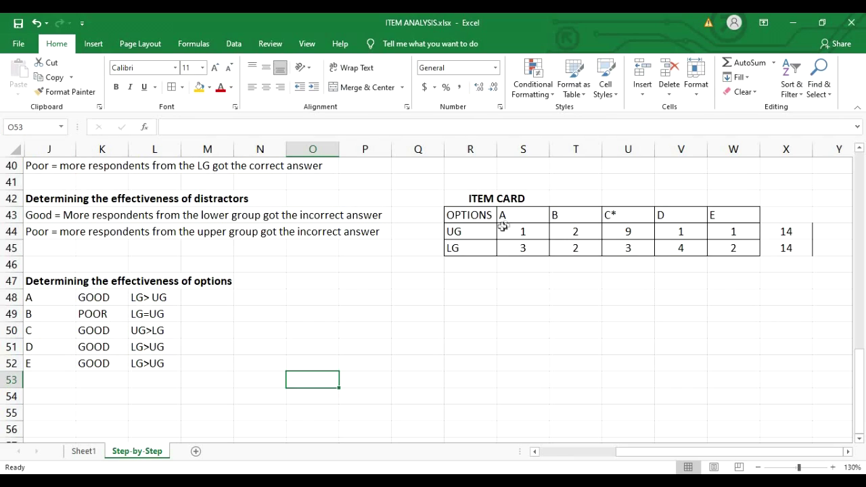
# Examine option B's tallies in T44:T45 against its rating and comparison in row 49, and compare them with option A's row.
pyautogui.click(575, 230)
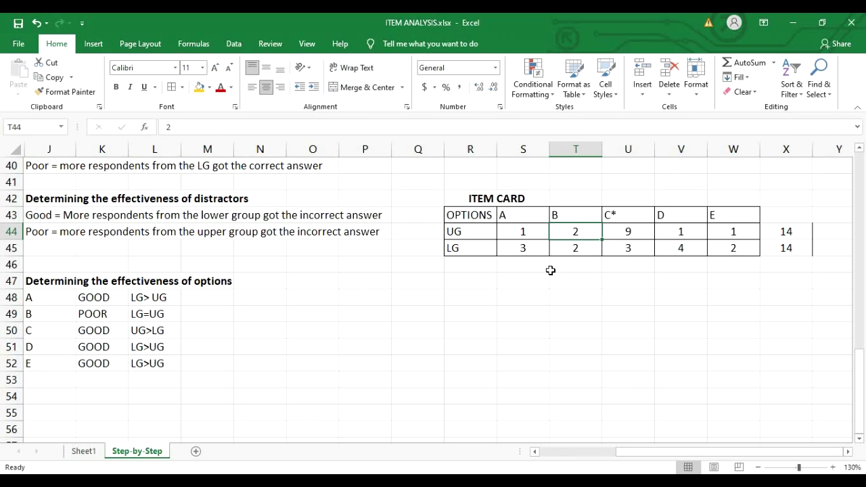
pyautogui.click(578, 249)
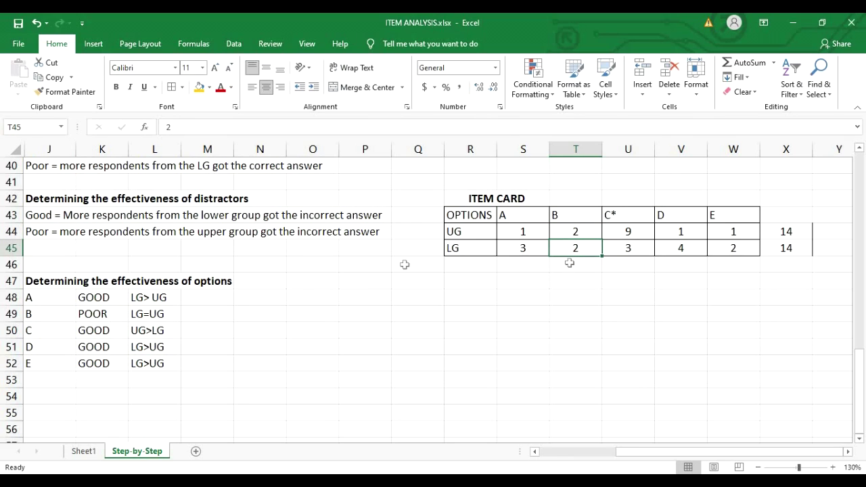
pyautogui.moveTo(207, 310)
pyautogui.mouseDown()
pyautogui.moveTo(163, 303)
pyautogui.moveTo(47, 315)
pyautogui.moveTo(101, 328)
pyautogui.moveTo(101, 304)
pyautogui.moveTo(54, 309)
pyautogui.moveTo(219, 313)
pyautogui.mouseUp()
pyautogui.click(199, 313)
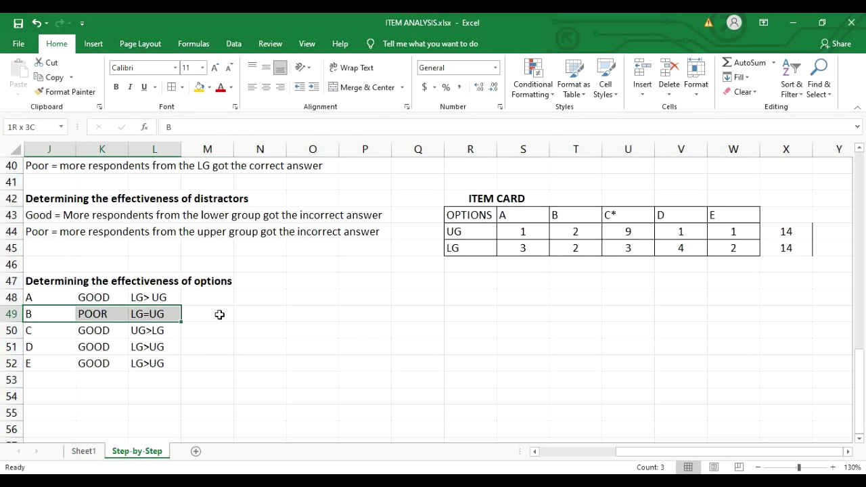
pyautogui.moveTo(29, 316); pyautogui.dragTo(193, 312)
pyautogui.click(156, 310)
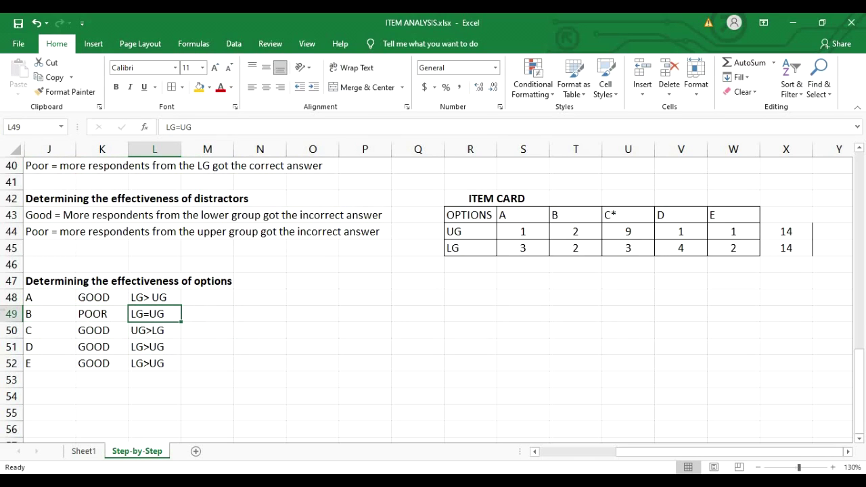
pyautogui.click(42, 318)
pyautogui.moveTo(165, 311); pyautogui.dragTo(189, 310)
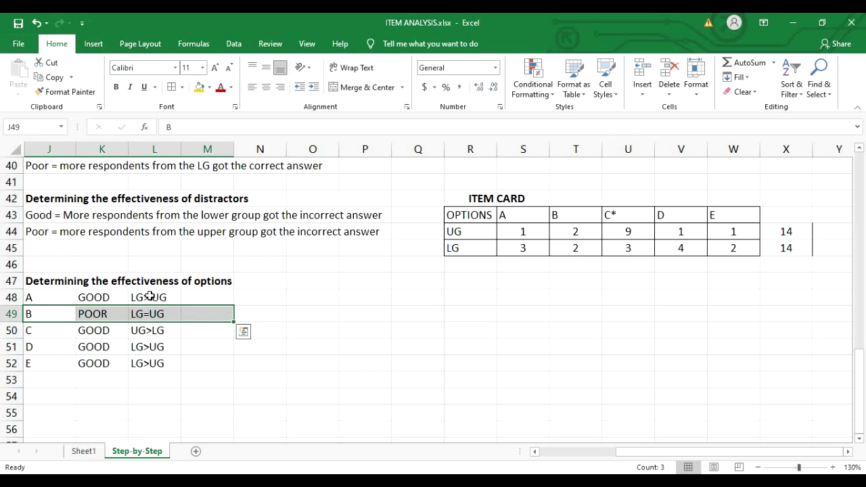
pyautogui.moveTo(37, 295); pyautogui.dragTo(203, 295)
pyautogui.click(204, 295)
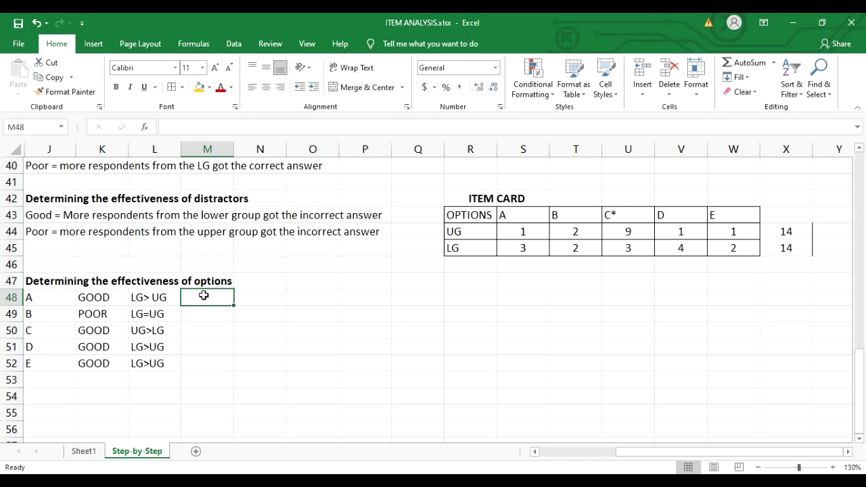
pyautogui.scroll(-1, 173, 337)
pyautogui.scroll(1, 199, 308)
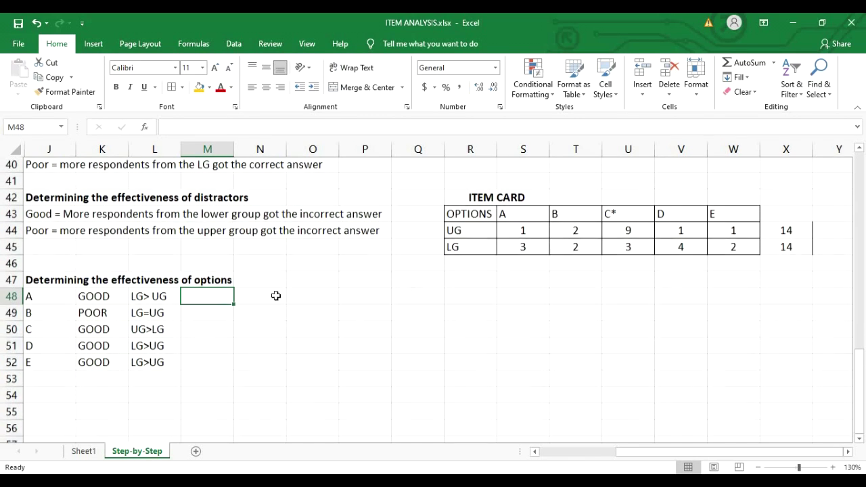
# Check option C's tallies against its comparison in L50 and highlight the upper group's C* tally in U44 with a gold fill.
pyautogui.moveTo(617, 228); pyautogui.dragTo(626, 248)
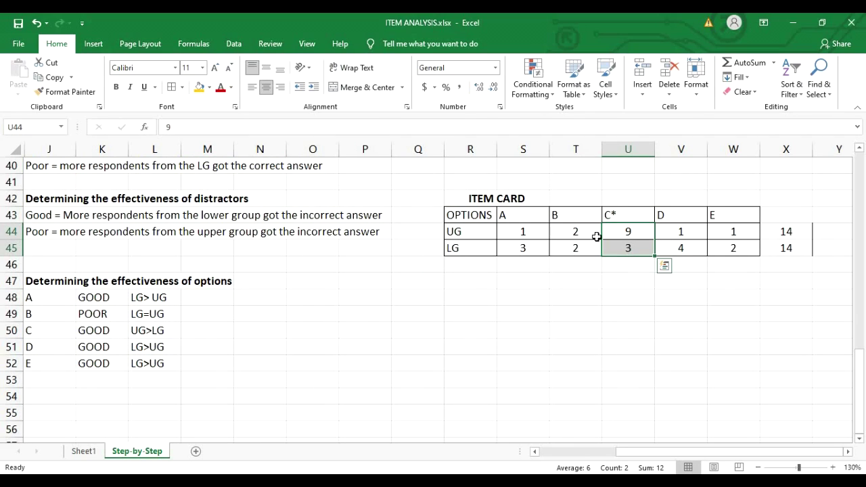
pyautogui.click(150, 332)
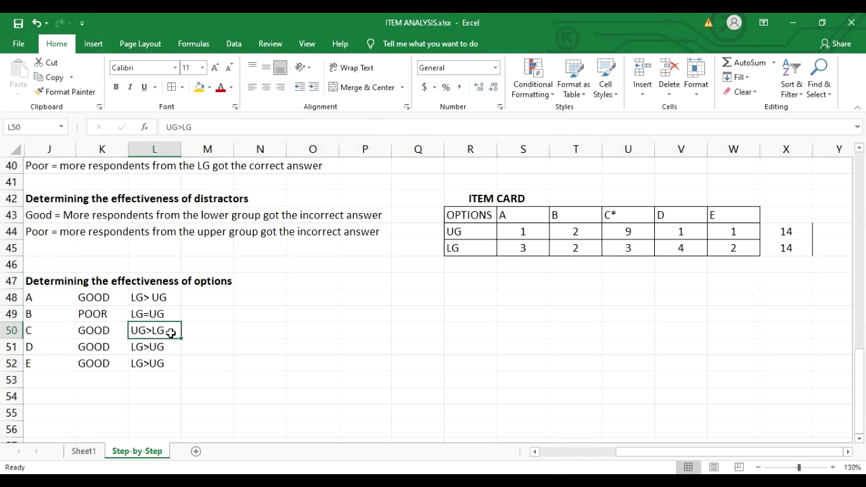
pyautogui.click(632, 231)
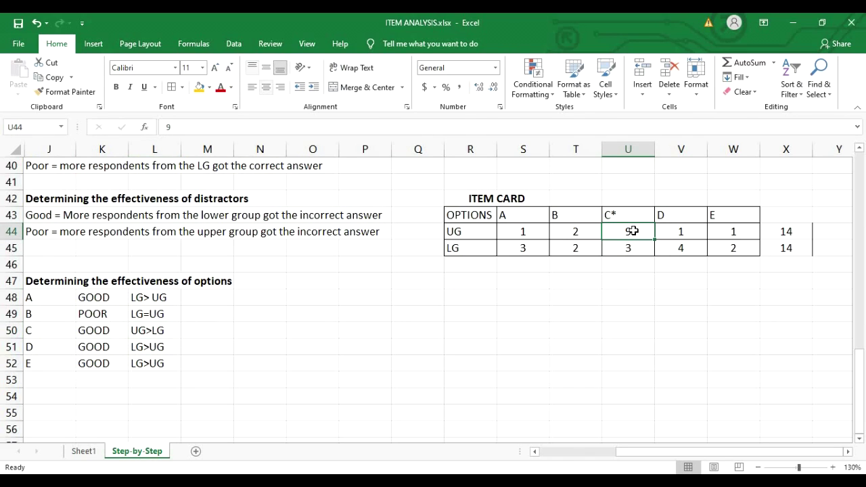
pyautogui.click(198, 87)
pyautogui.click(510, 313)
pyautogui.click(639, 245)
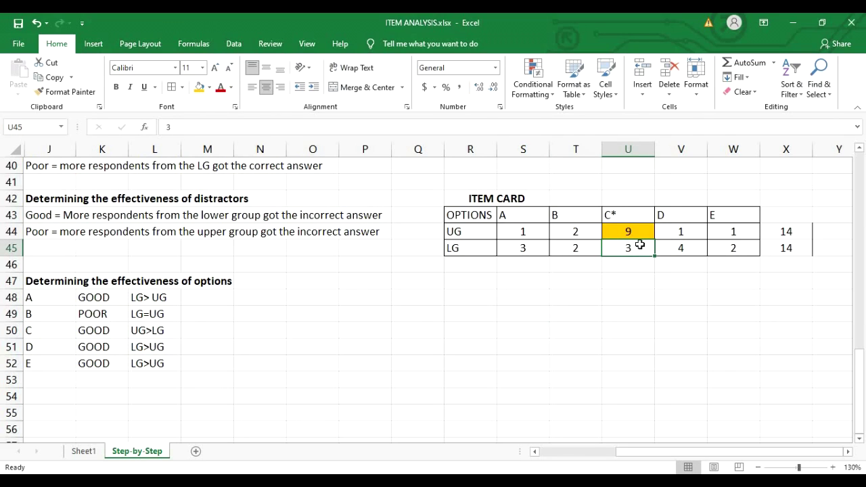
# Examine the ratings of options D and E in K51:K52 against their UG and LG tallies in V44:W45.
pyautogui.click(88, 350)
pyautogui.click(82, 364)
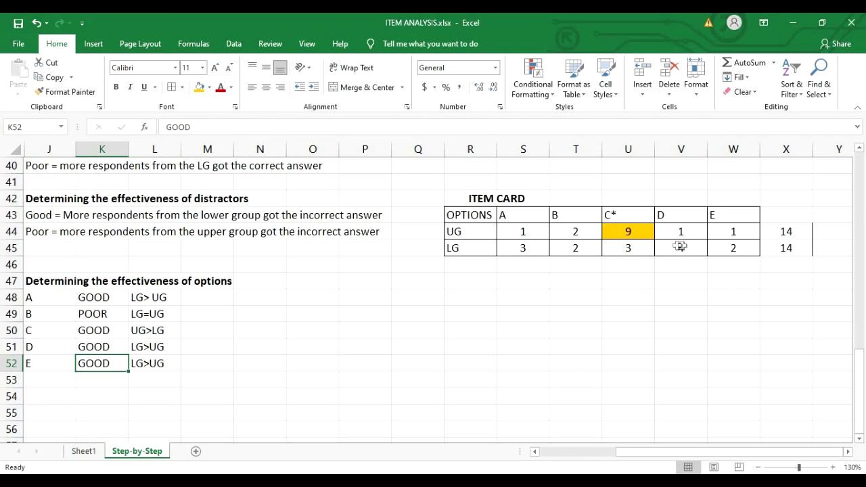
pyautogui.moveTo(690, 251); pyautogui.dragTo(733, 247)
pyautogui.moveTo(686, 231); pyautogui.dragTo(724, 236)
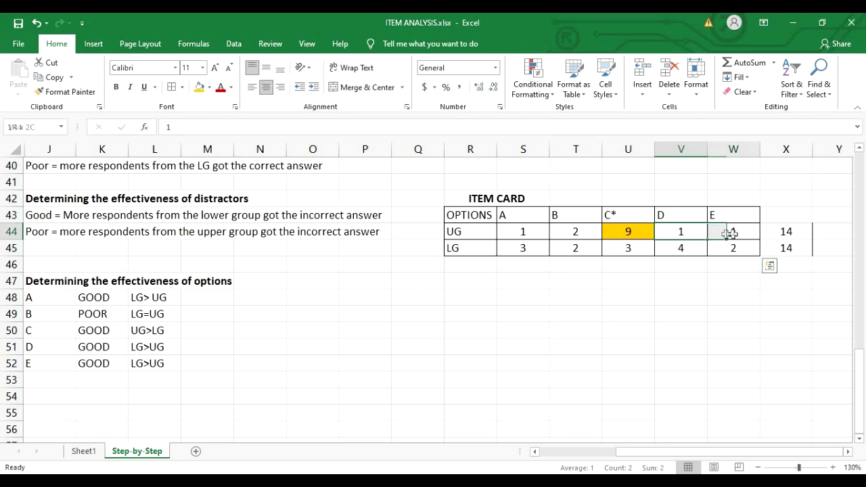
pyautogui.click(717, 267)
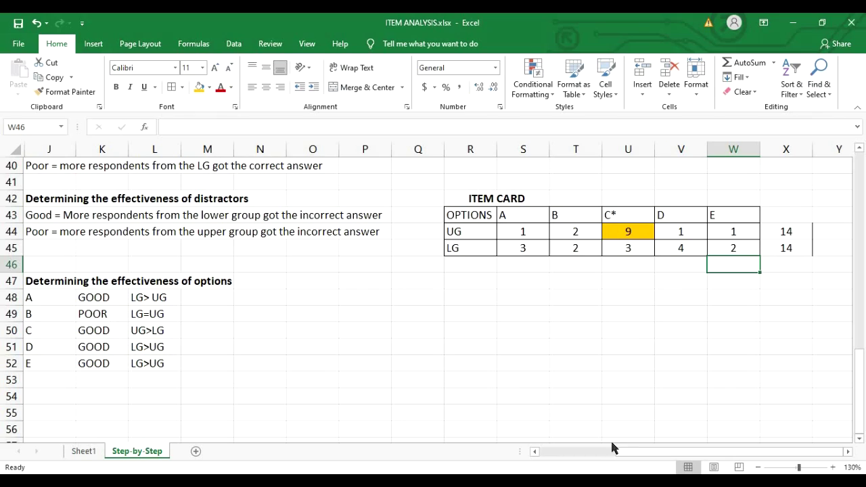
# Zoom out to 100% and return to the pupil score table and first item card at the start of the sheet.
pyautogui.hscroll(-3, 663, 452)
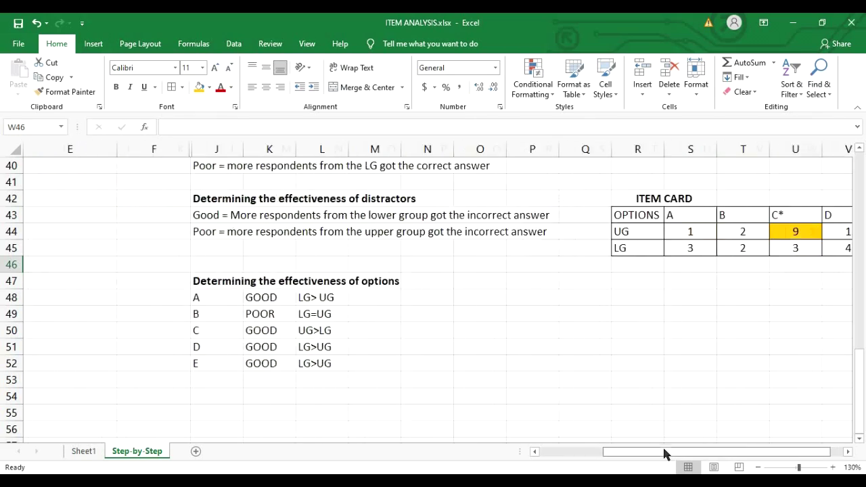
pyautogui.keyDown('ctrl'); pyautogui.scroll(-2, 662, 452); pyautogui.keyUp('ctrl')
pyautogui.scroll(10, 654, 449)
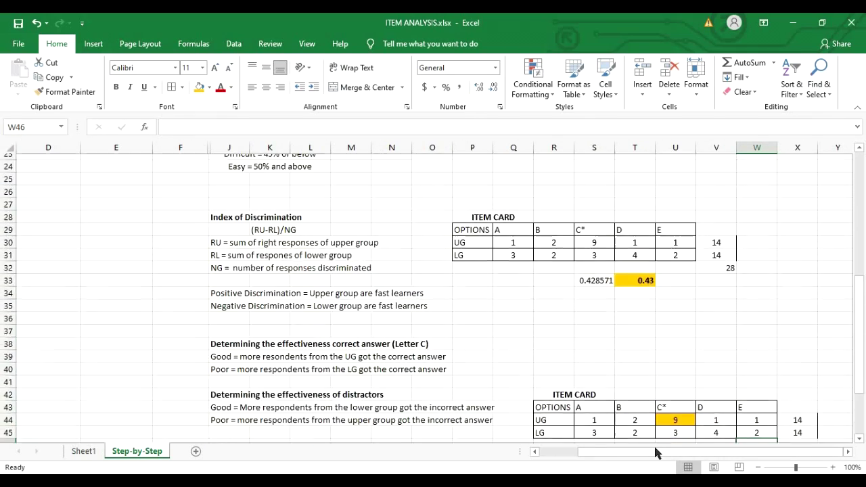
pyautogui.moveTo(654, 452); pyautogui.dragTo(549, 465)
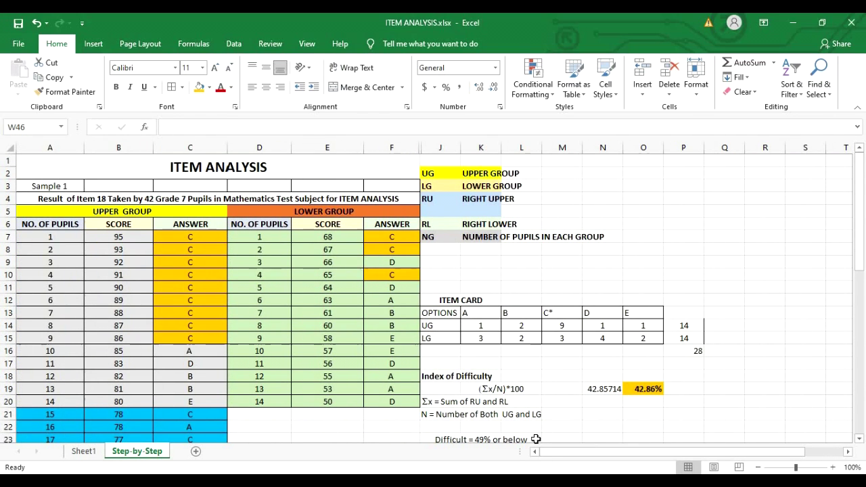